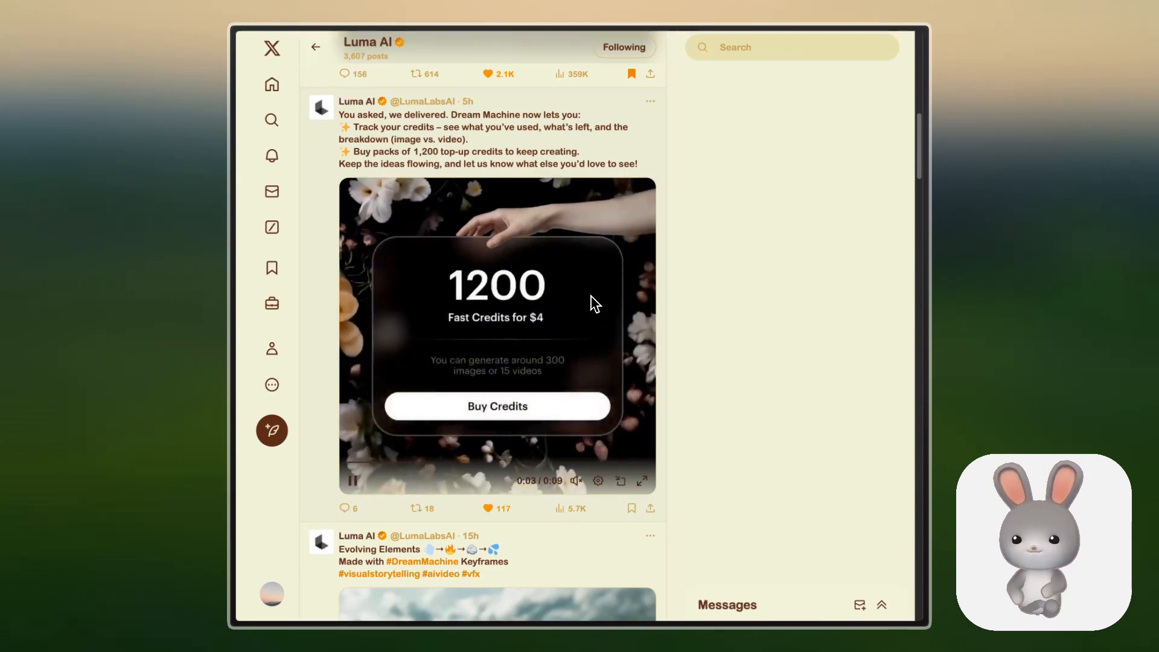
Switch from the Luma AI post to Figma with the Marketing file's 4_Social Media page
key("super+Tab")
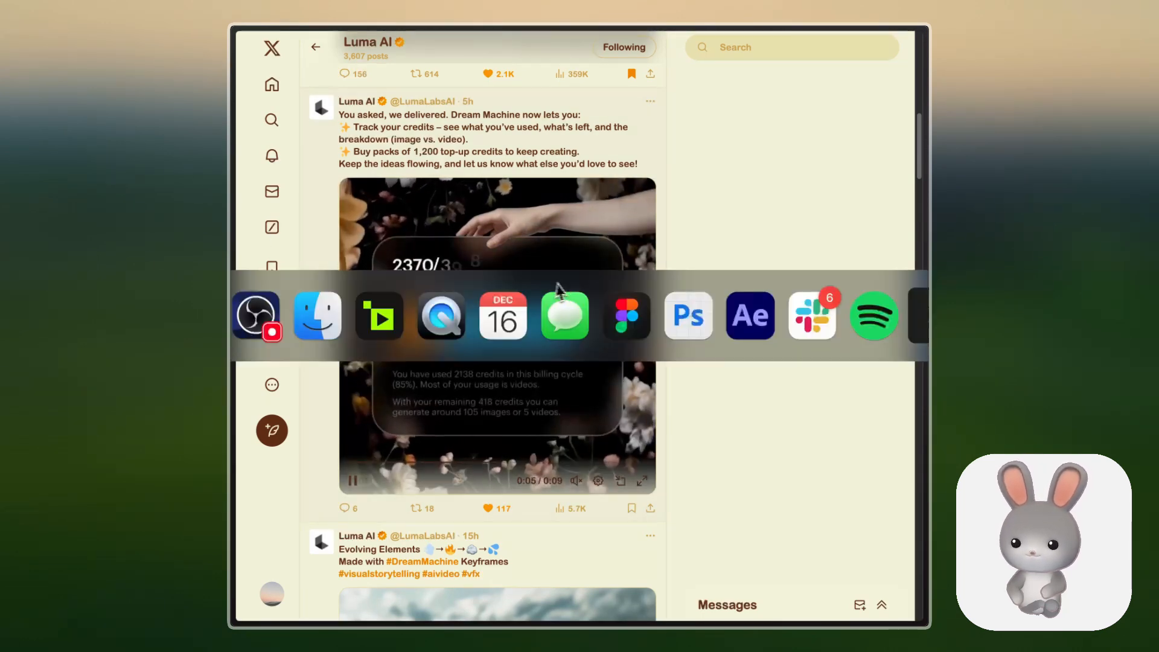
key("super+Tab")
key("super+Tab")
key("super+Tab")
key("super+Tab")
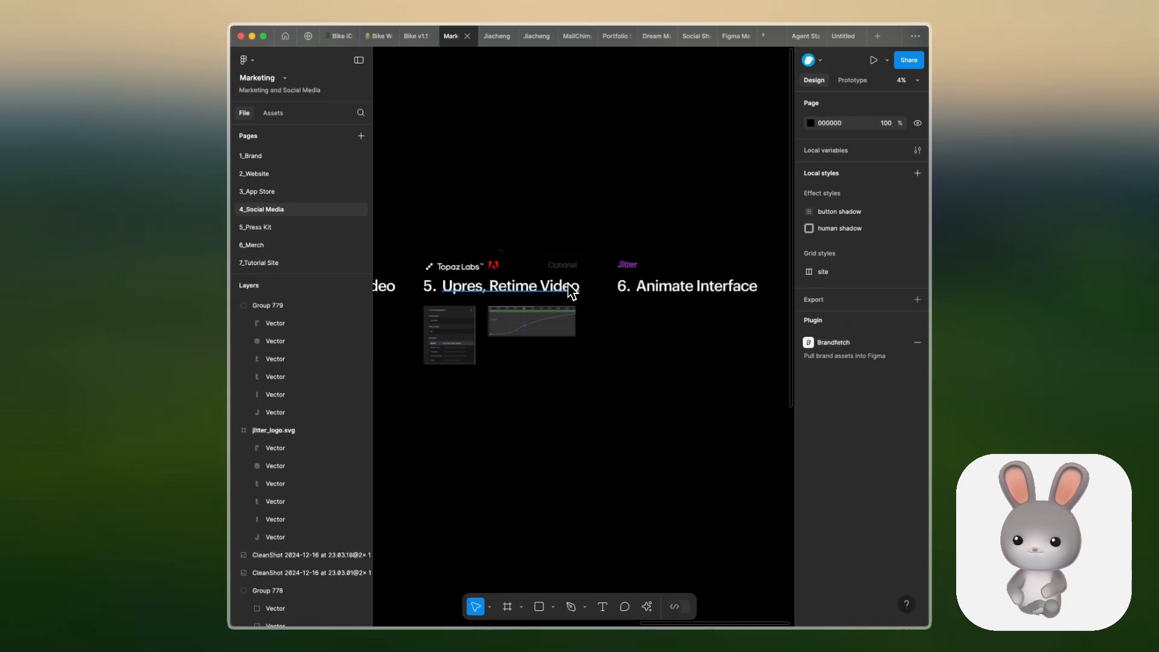
Hide the interface panels and examine the "Make Interface Nicer with AI Animation" heading
scroll(604, 368, "down", 5)
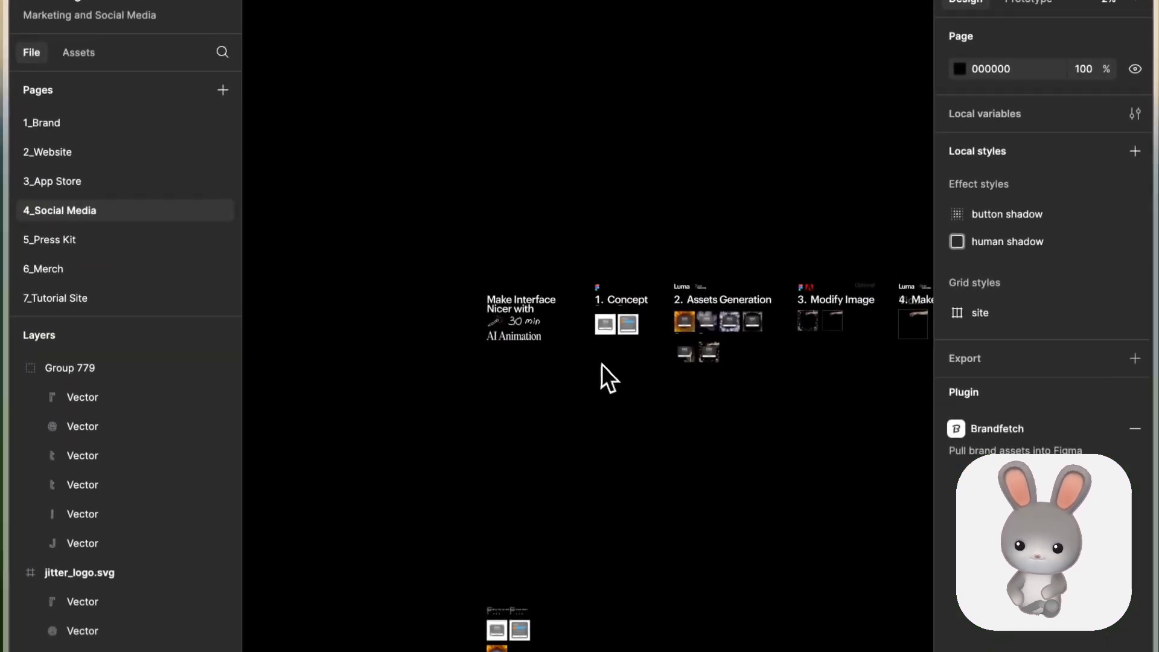
key("super+backslash")
scroll(606, 384, "up", 10)
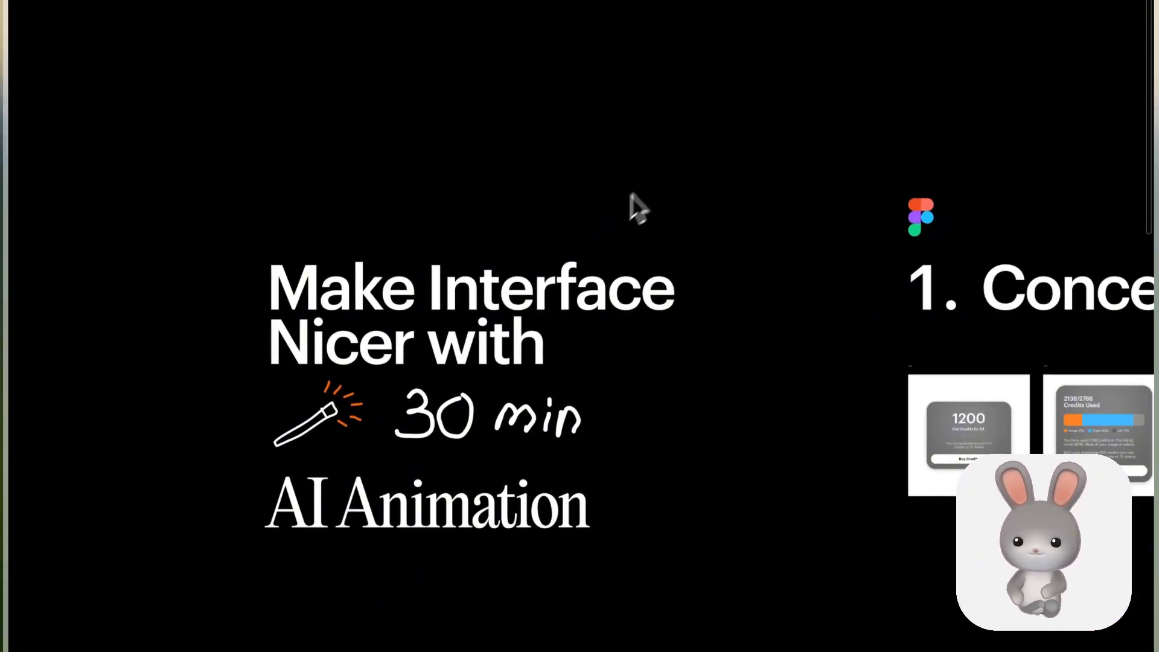
scroll(638, 208, "left", 3)
scroll(638, 208, "down", 2)
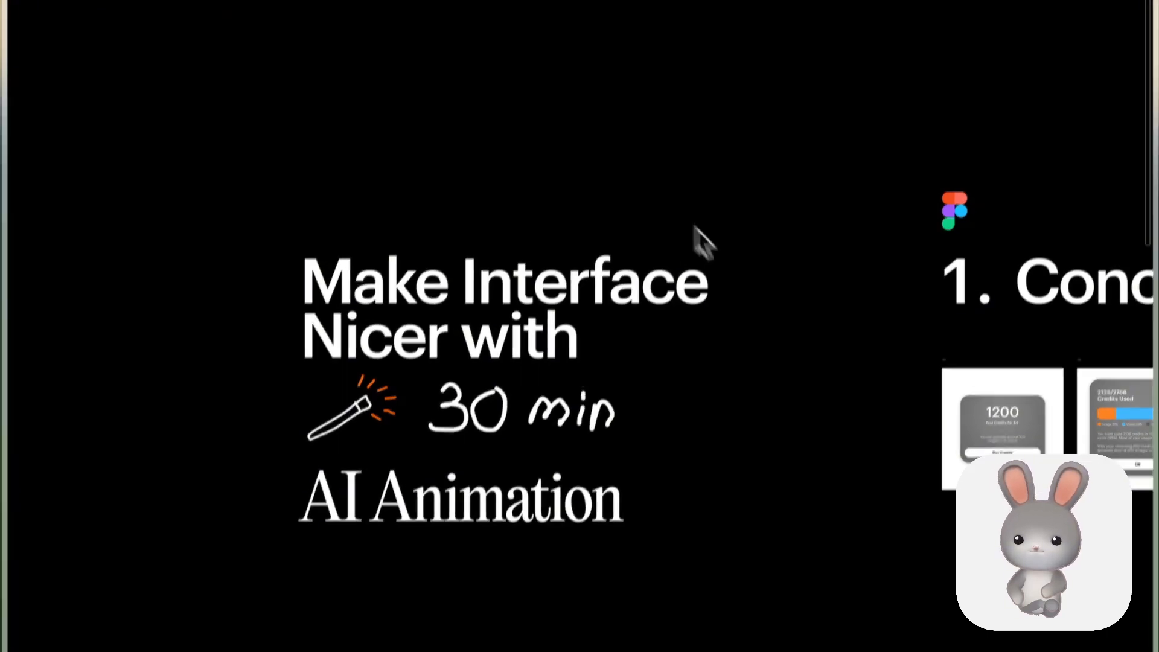
Examine the credit card mockups in the "1. Concept" and "2. Assets Generation" sections
scroll(699, 241, "right", 10)
scroll(395, 299, "up", 10)
scroll(465, 280, "down", 5)
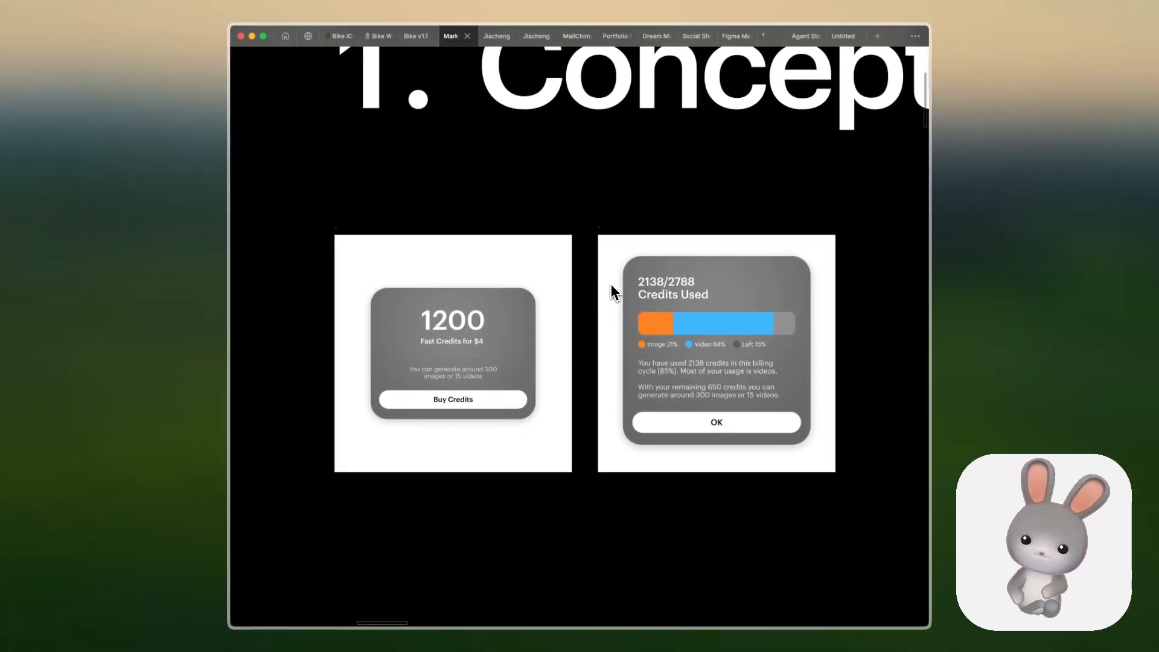
scroll(589, 226, "down", 3)
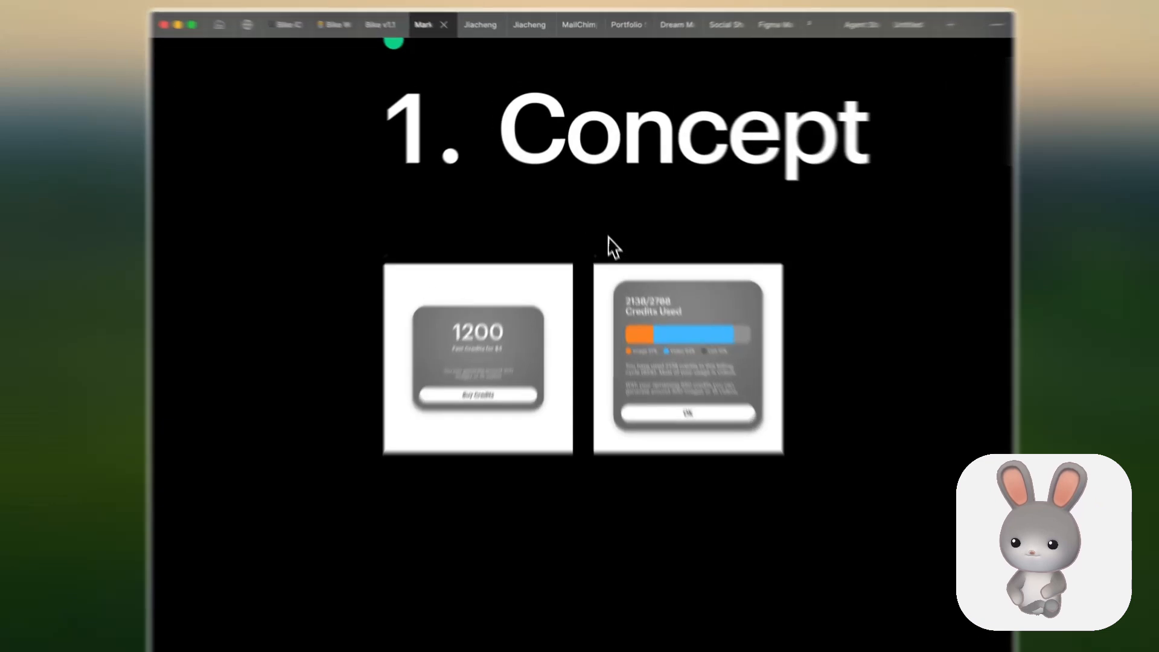
scroll(610, 244, "right", 10)
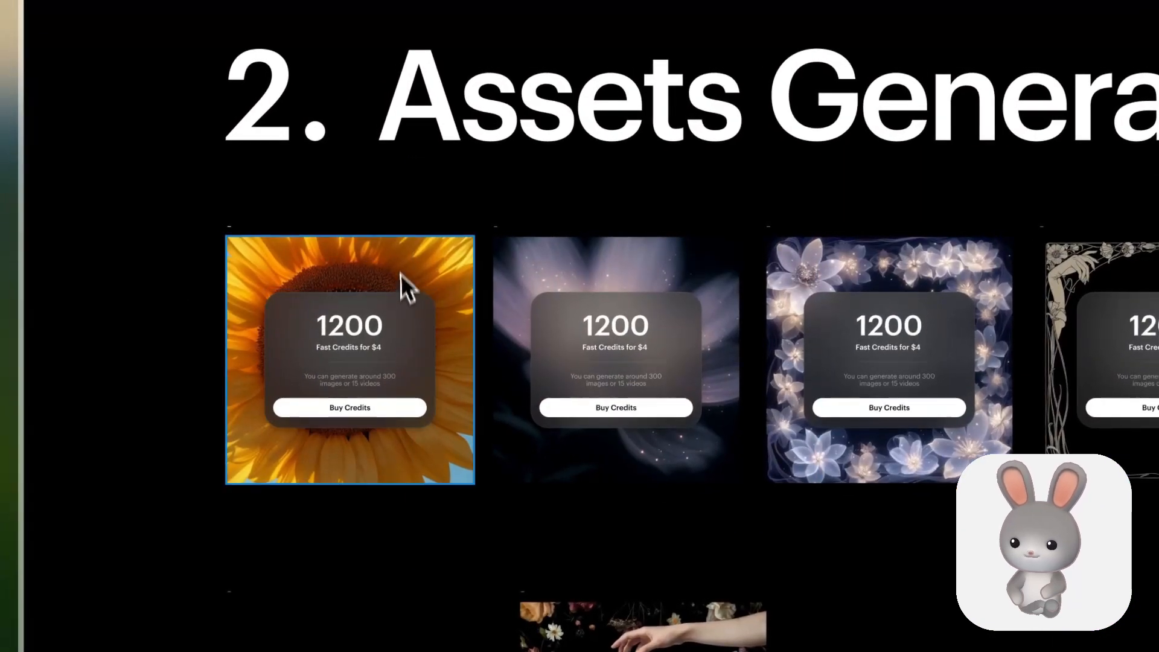
scroll(427, 272, "right", 5)
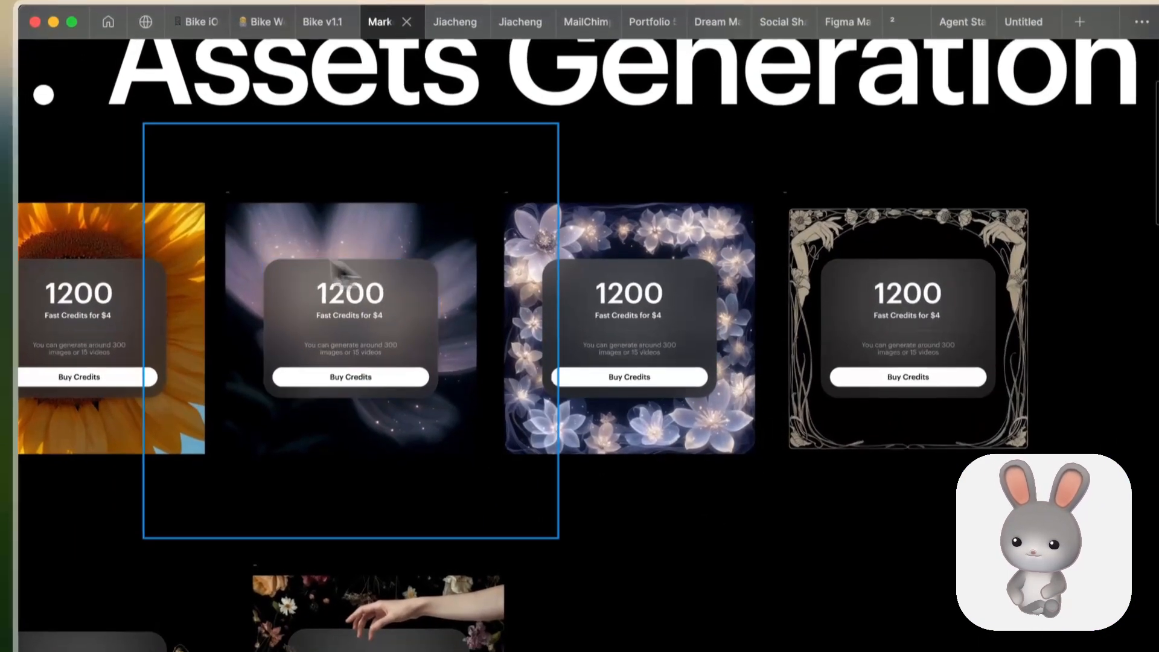
scroll(333, 265, "left", 5)
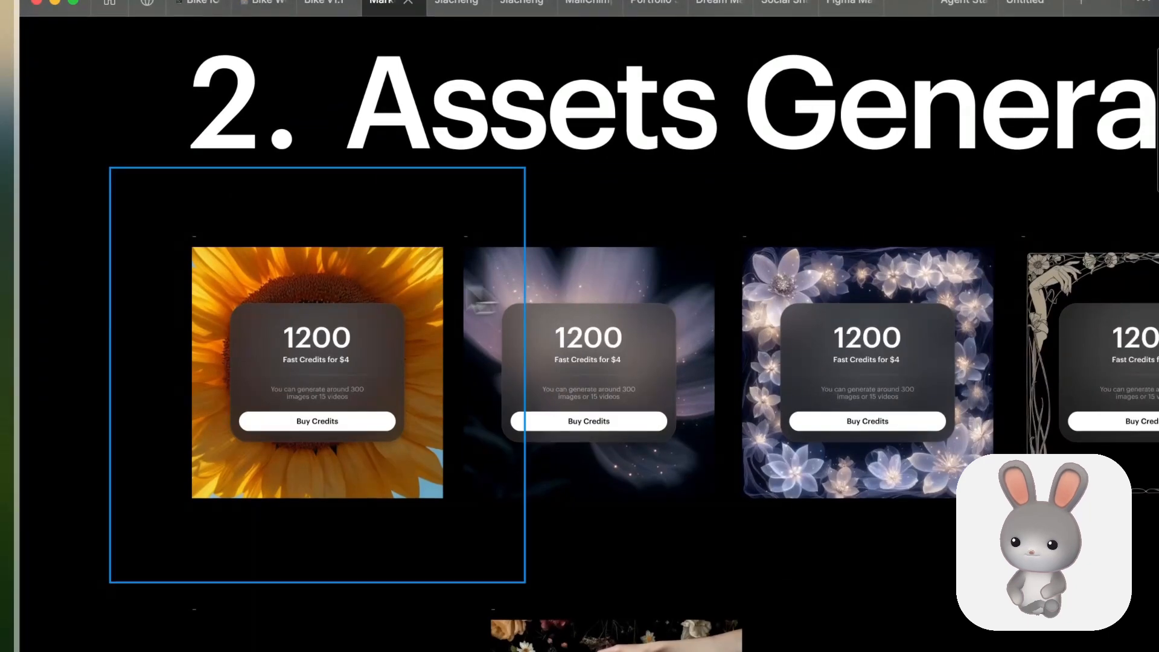
scroll(334, 280, "up", 3)
scroll(522, 225, "down", 5)
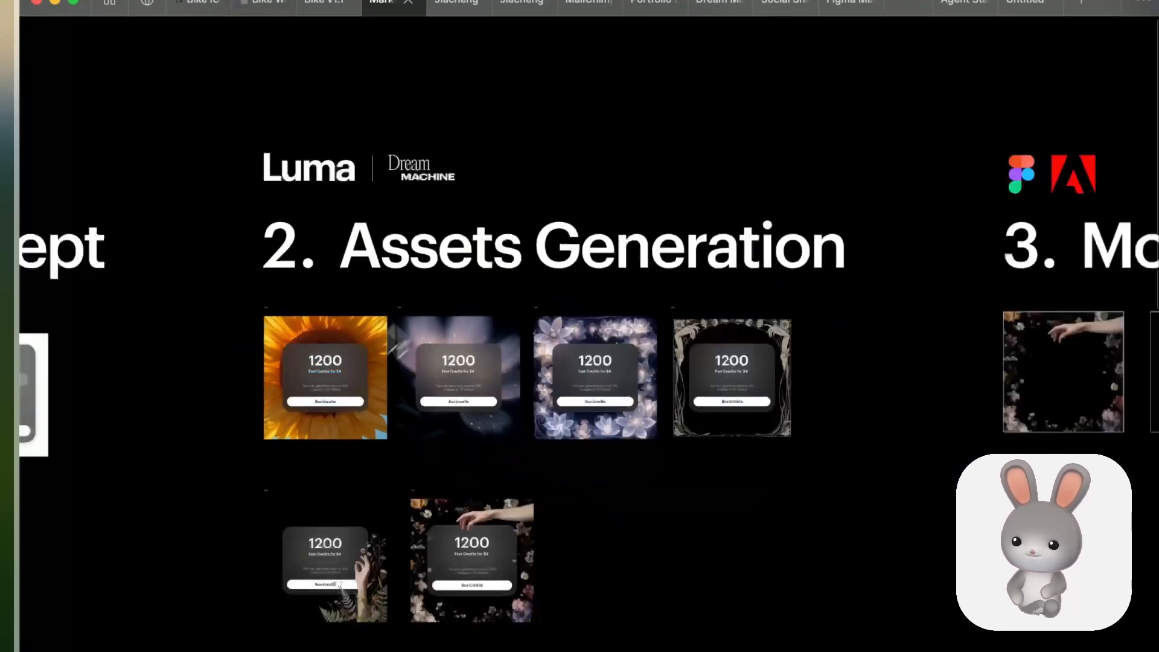
scroll(782, 336, "left", 5)
scroll(359, 323, "right", 5)
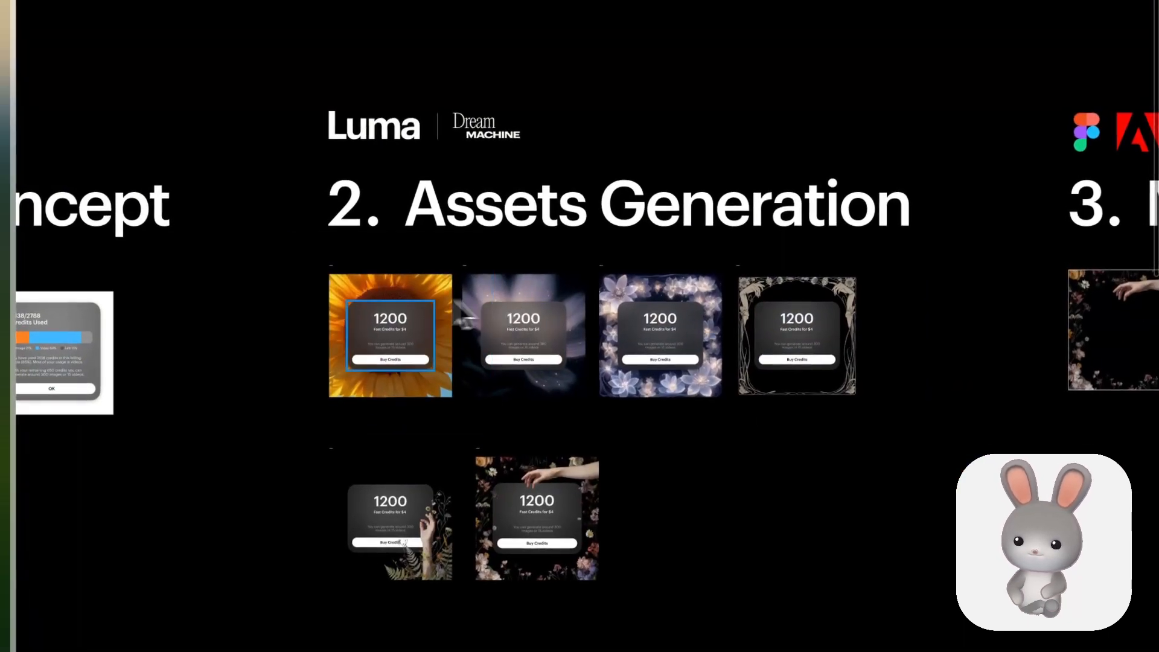
scroll(447, 272, "up", 3)
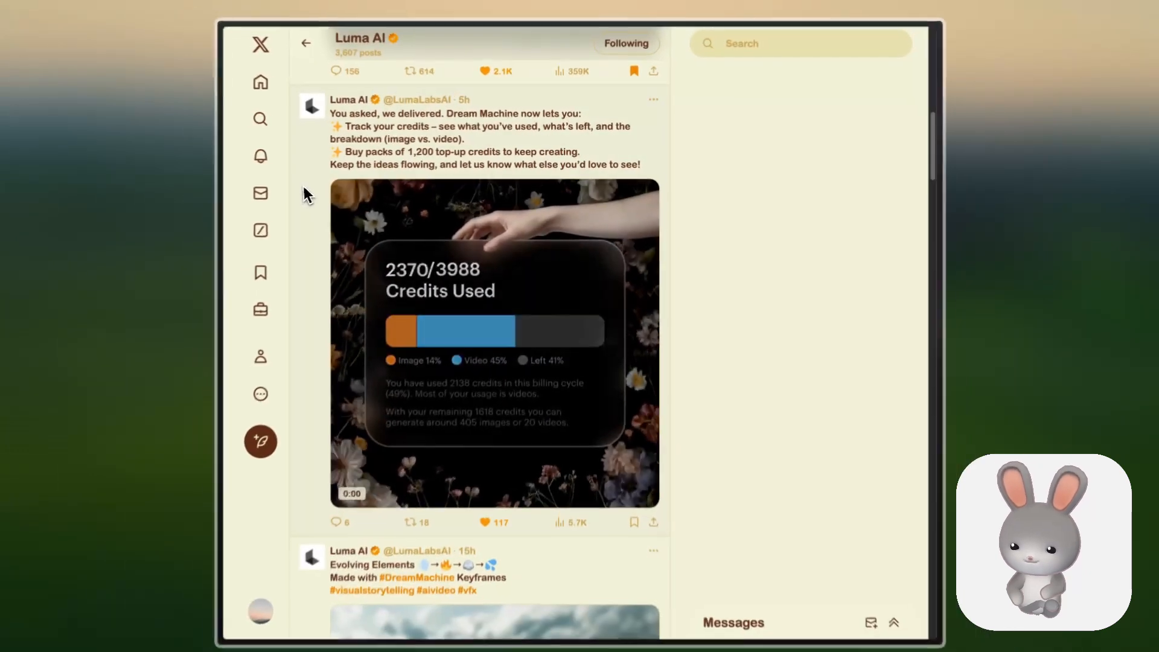
Switch to the Photorealistic Elegance board in Dream Machine and examine the first "flower blooming" images and the prompt field
key("alt+Tab")
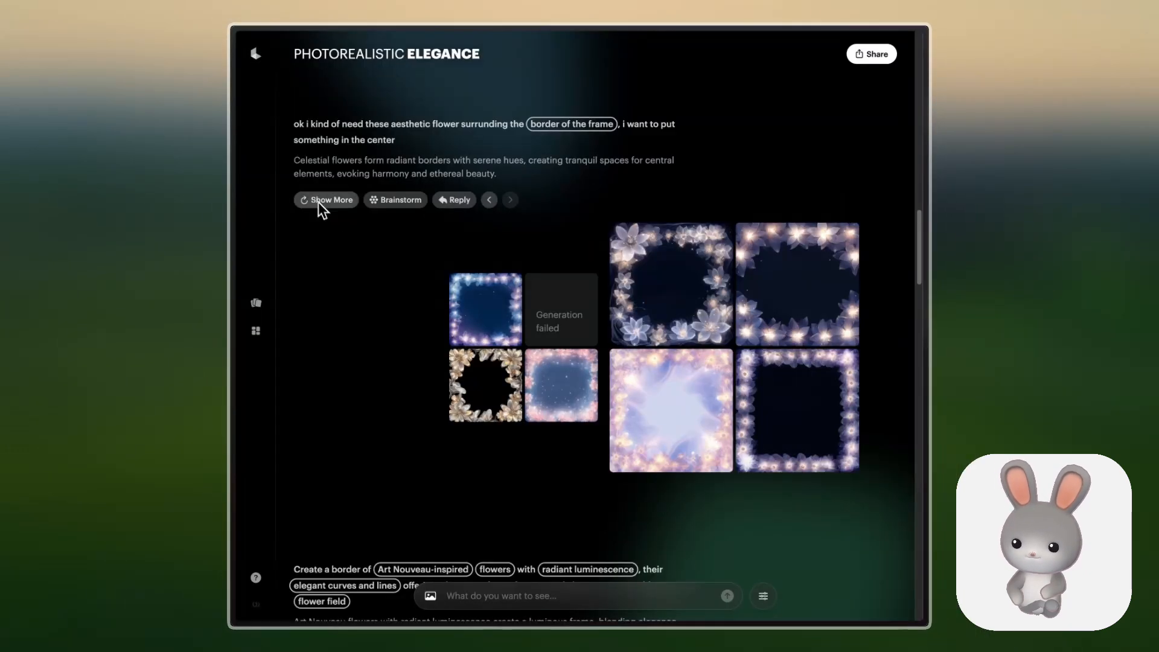
scroll(515, 251, "up", 10)
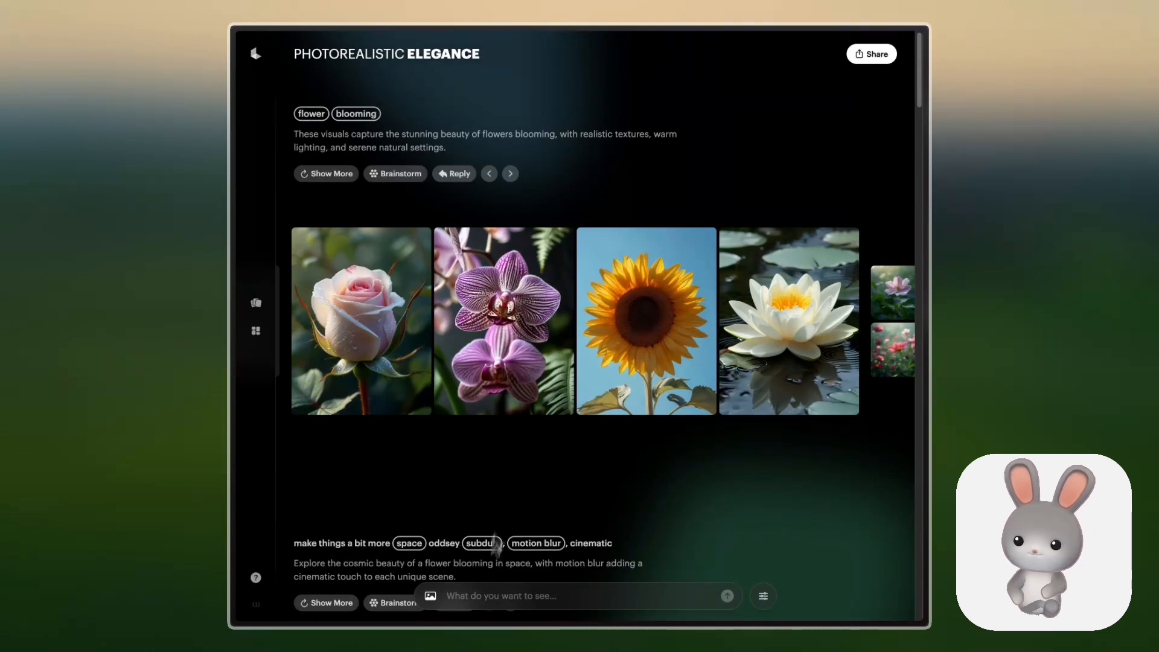
left_click(527, 589)
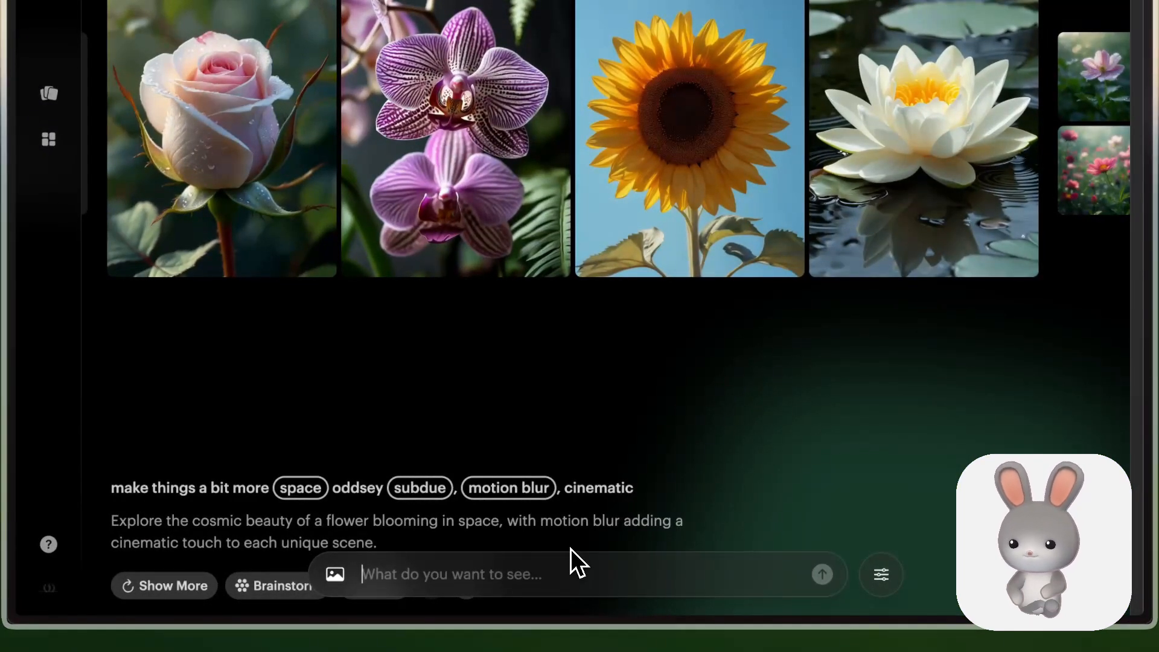
mouse_move(702, 125)
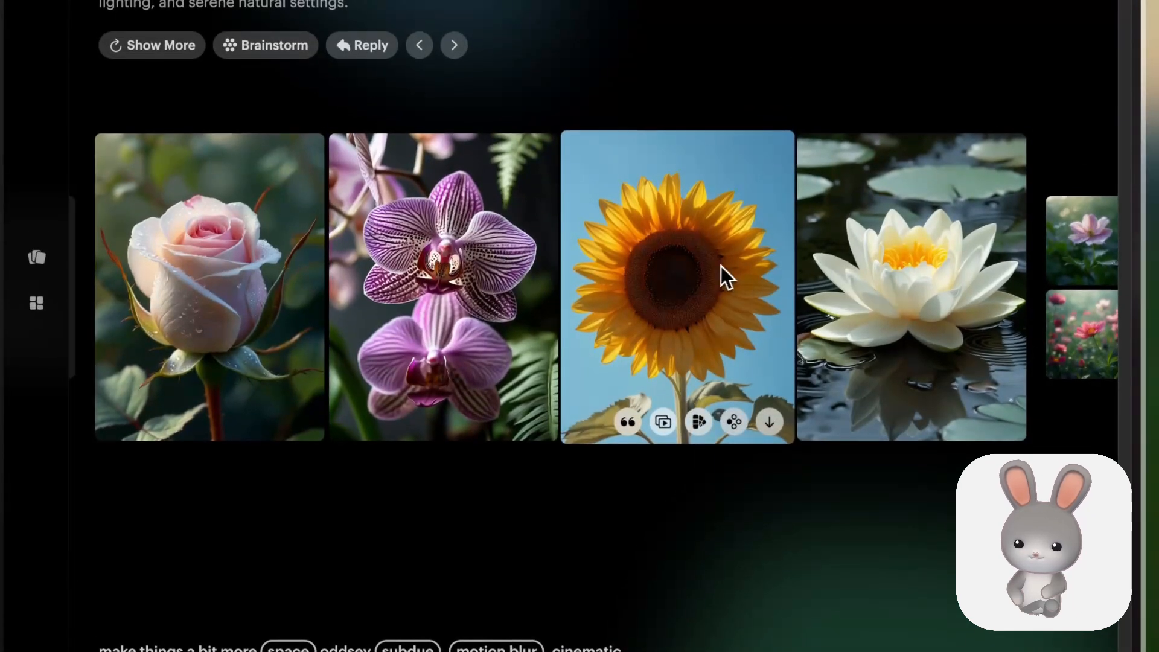
Copy the white water lily image from the "flower blooming" results
right_click(719, 202)
left_click(755, 205)
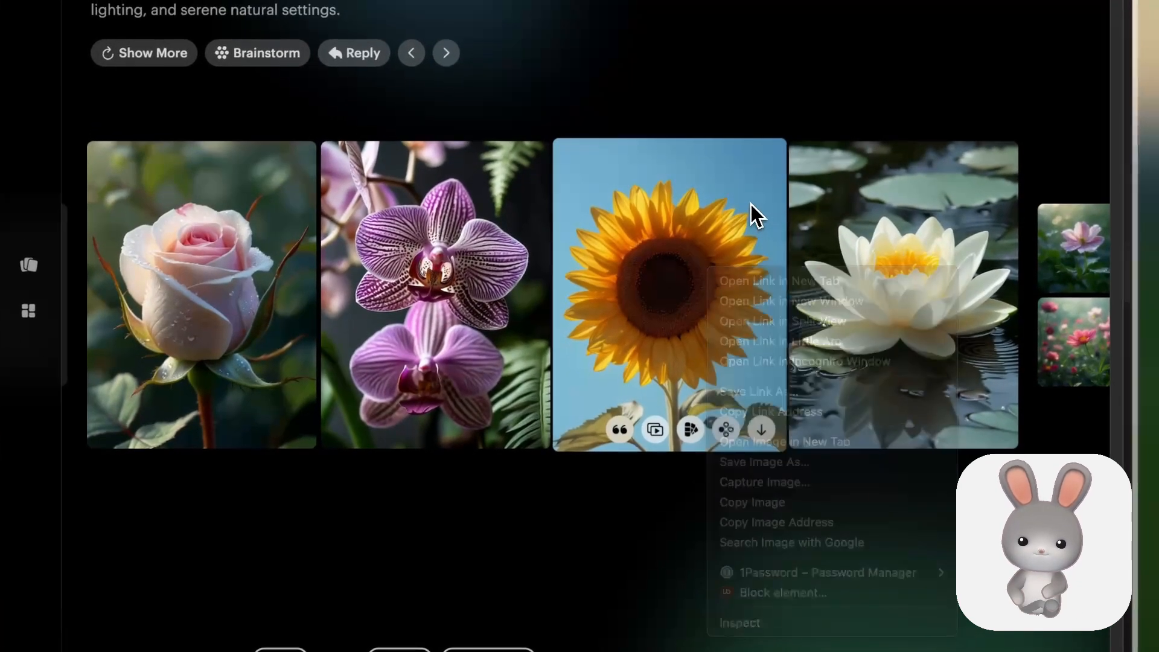
mouse_move(917, 235)
right_click(906, 266)
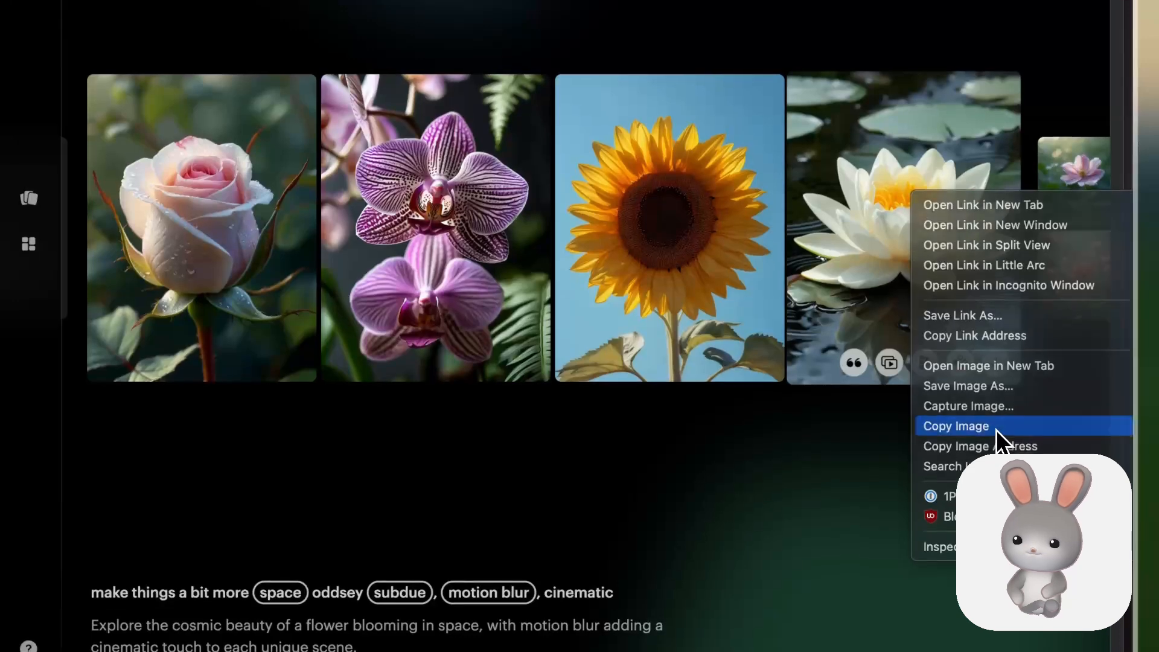
left_click(996, 426)
Switch to Figma, try the copied water lily as the background of the sunflower mockup, and undo the replacement
key("super+Tab")
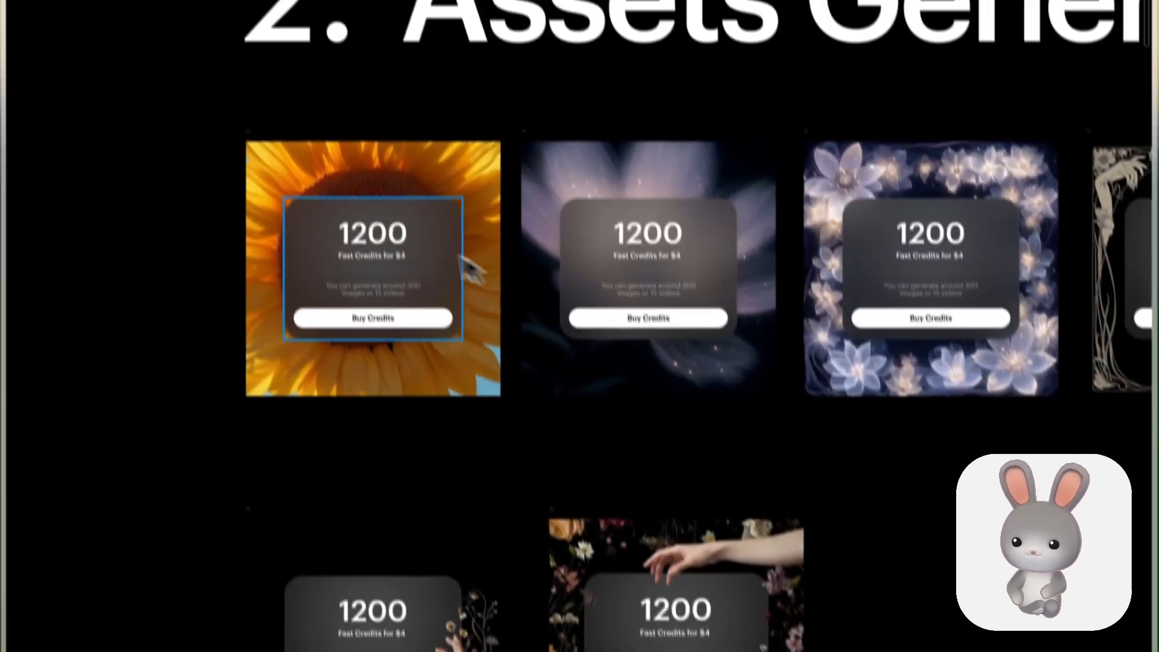
left_click(428, 175)
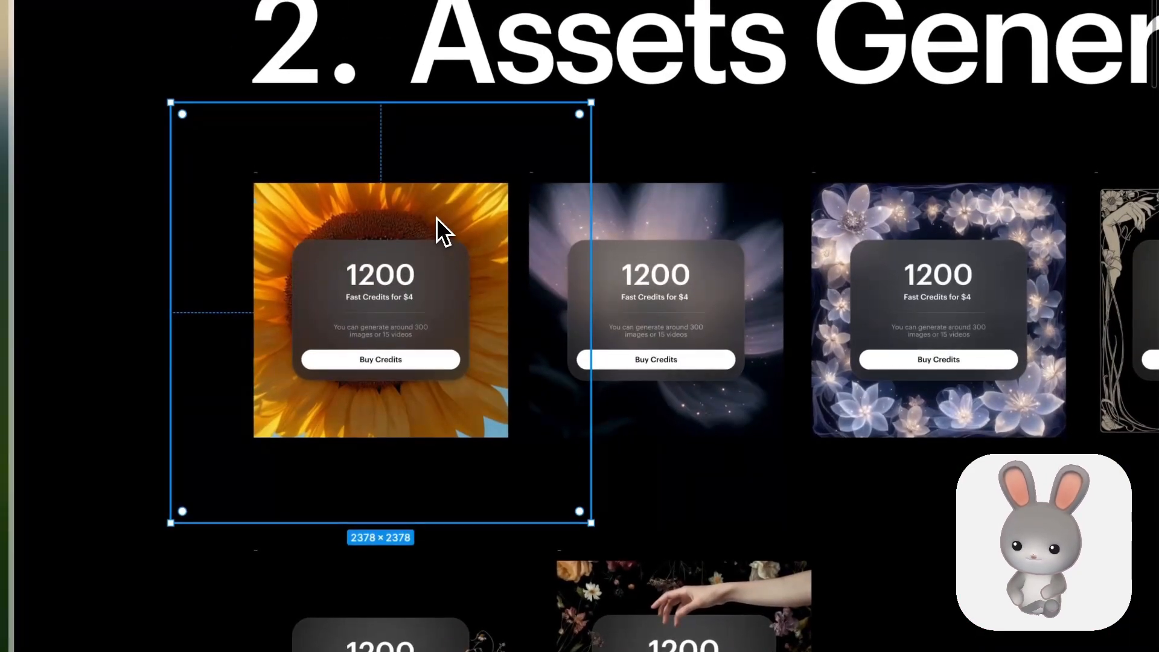
key("ctrl+v")
left_click(436, 216)
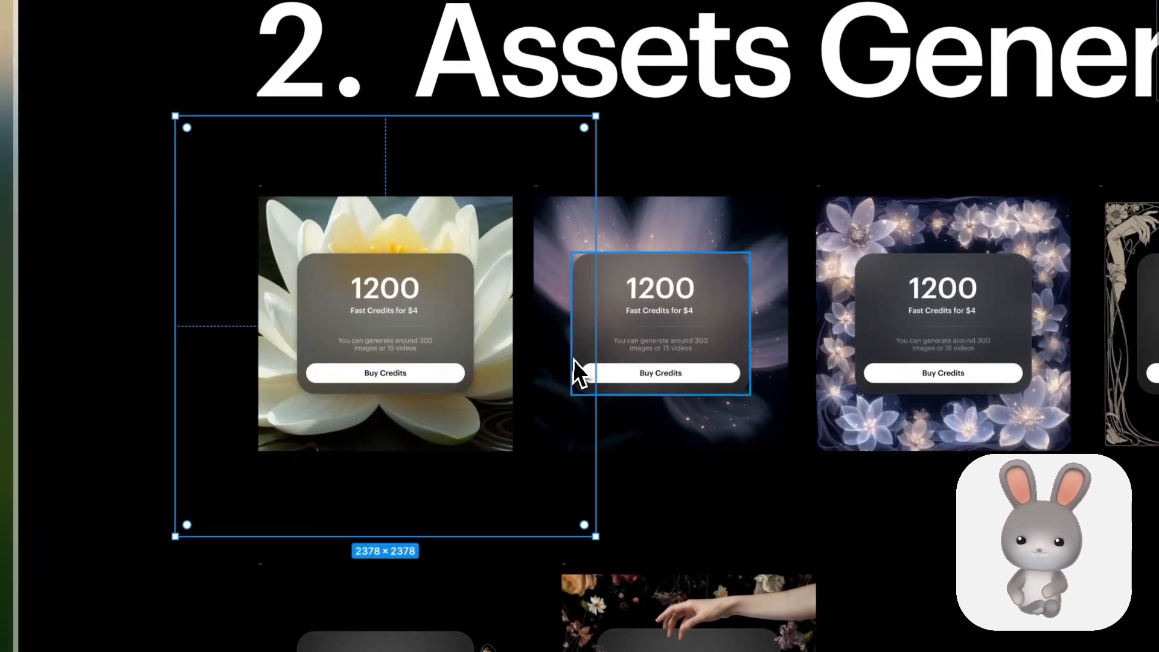
key("ctrl+z")
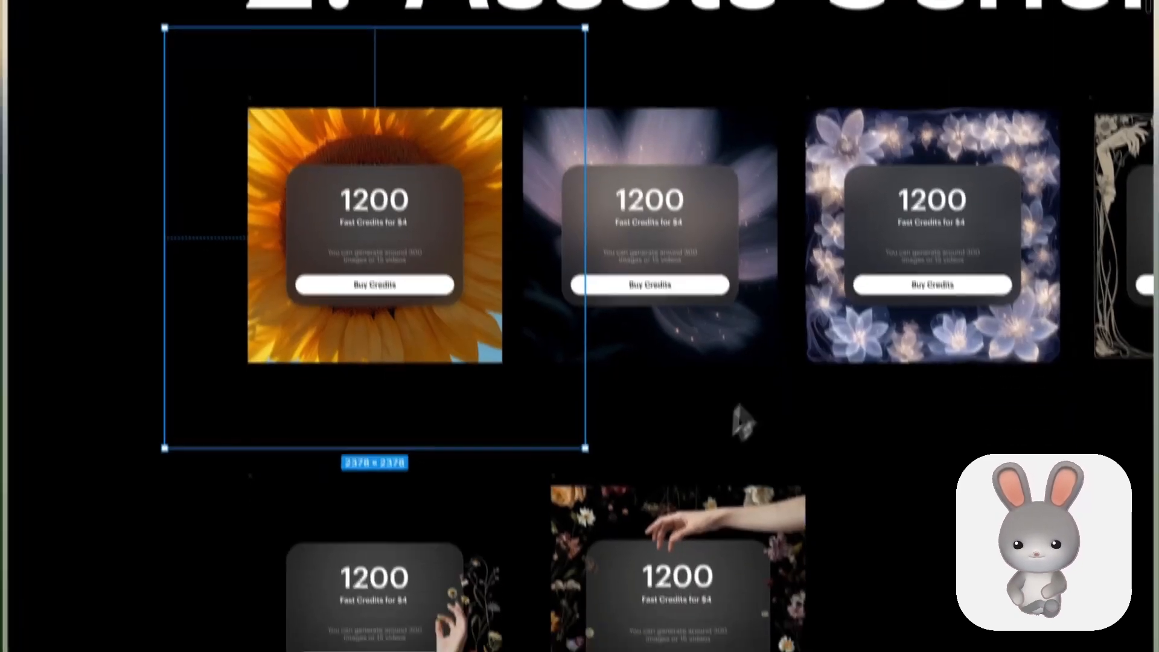
left_click(763, 331)
Examine the purple blurred flower mockup and the glowing flower border mockup in the Assets Generation section
scroll(766, 329, "right", 3)
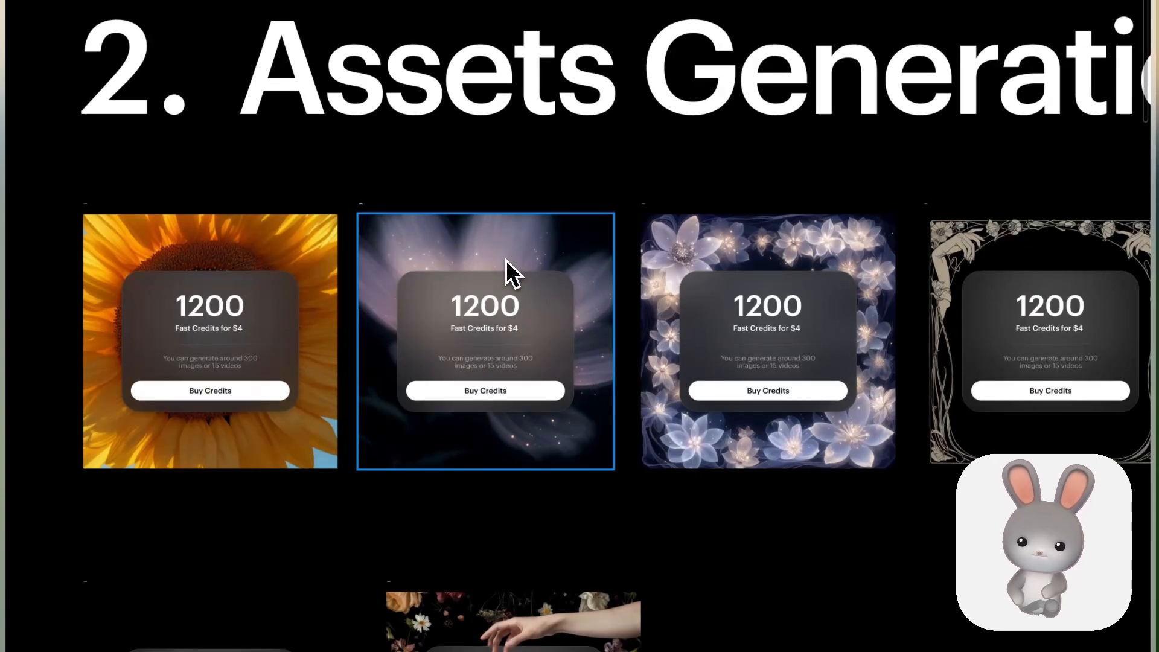
scroll(643, 259, "right", 5)
scroll(513, 272, "up", 3)
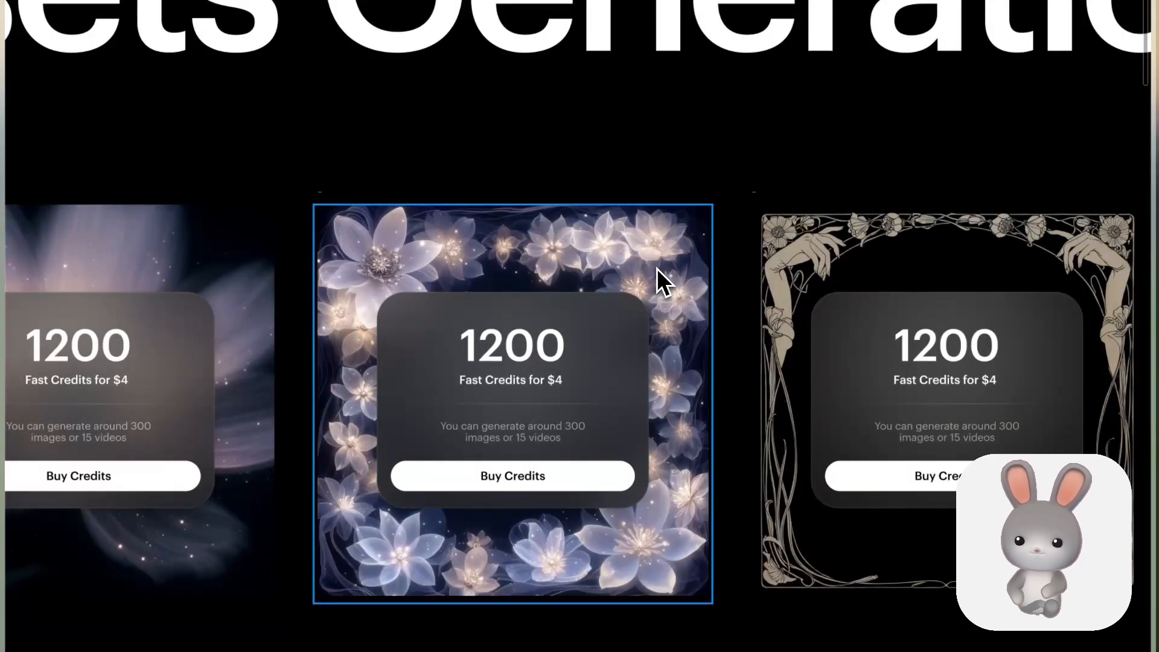
Switch back to the Dream Machine board and examine the flower images from the "space oddsey subdue, motion blur, cinematic" prompt
key("super+Tab")
scroll(691, 366, "down", 10)
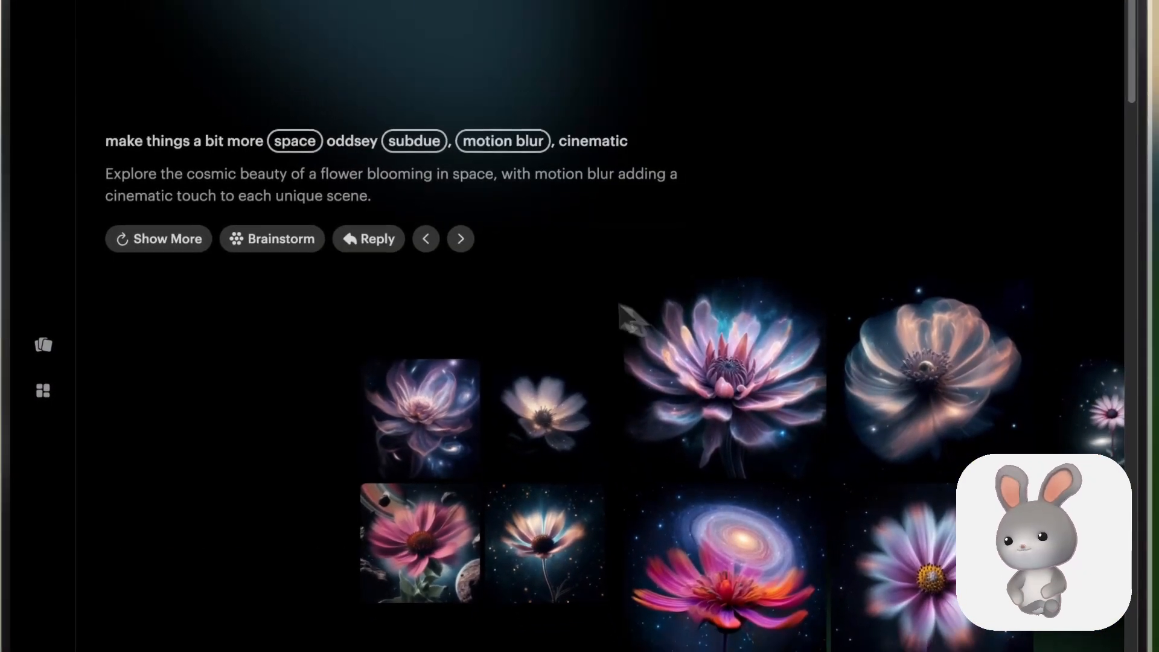
mouse_move(664, 323)
scroll(664, 323, "down", 2)
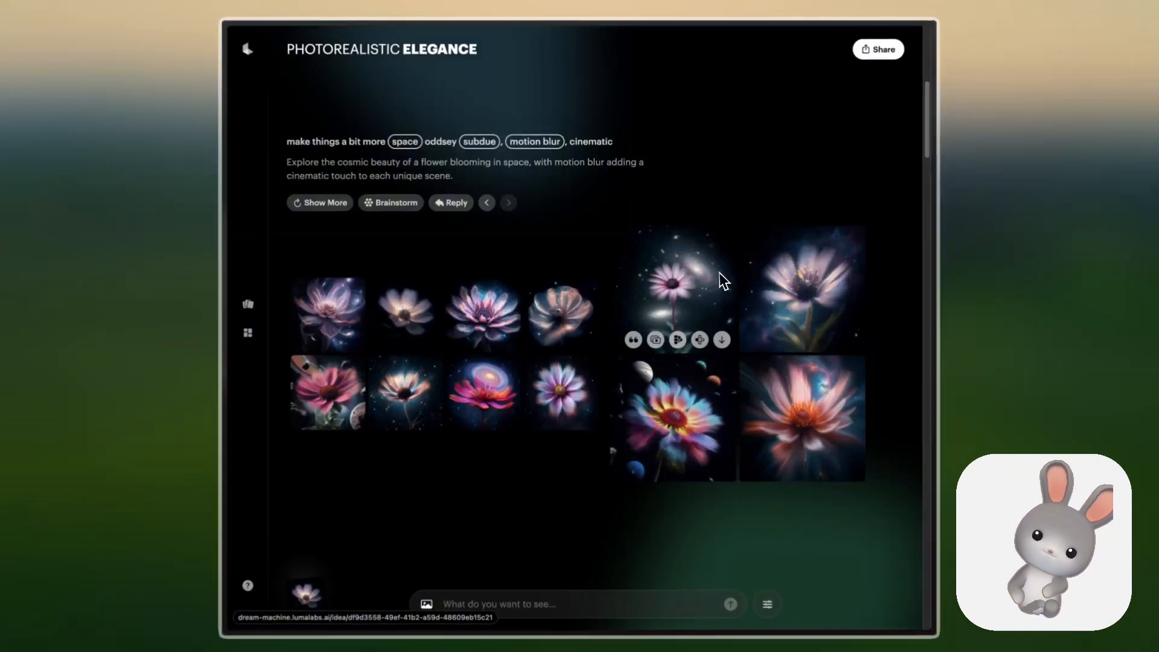
scroll(732, 290, "down", 4)
scroll(732, 290, "up", 6)
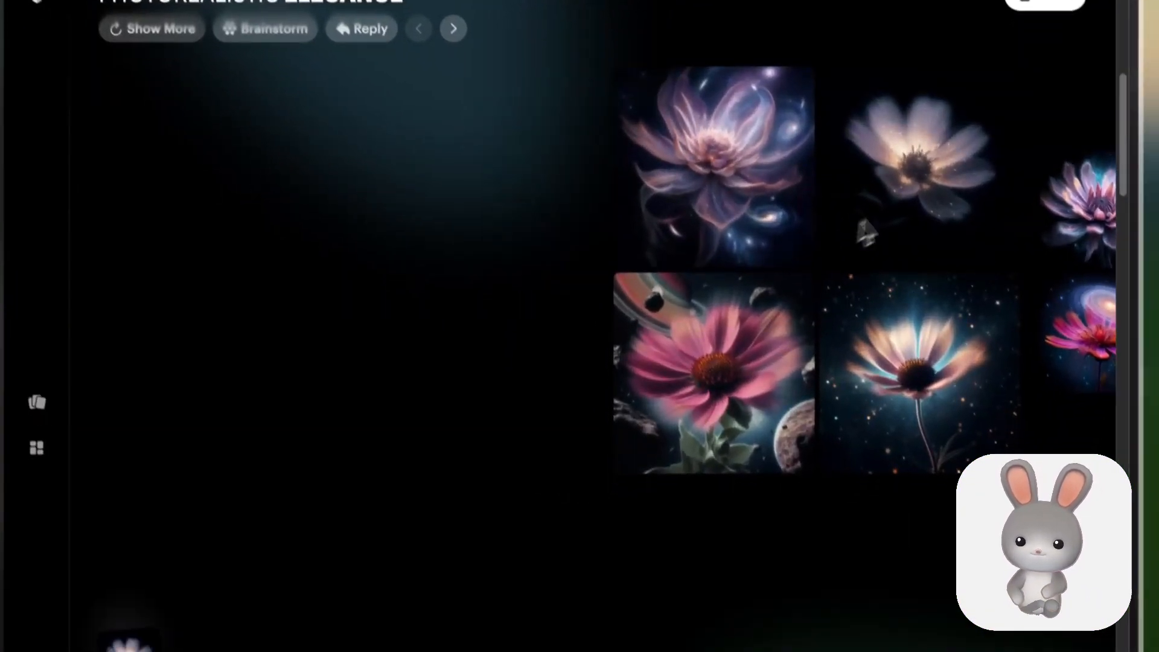
View the enlarged pale glowing flower image and the blooming video made from it, closing each one
left_click(362, 214)
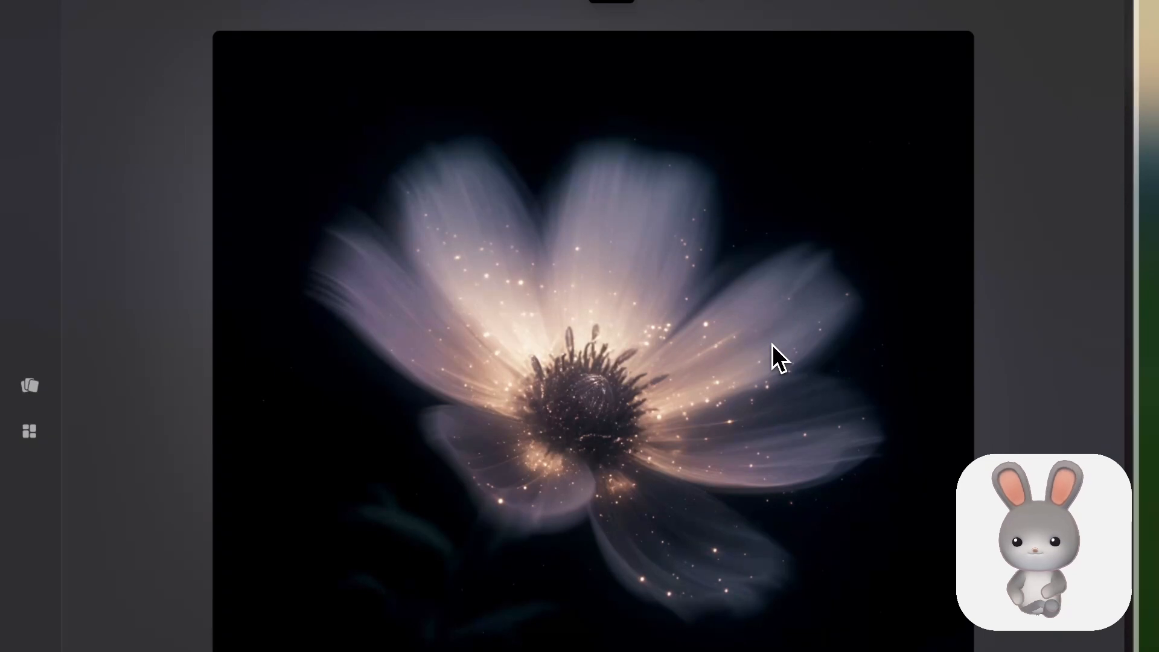
key("Escape")
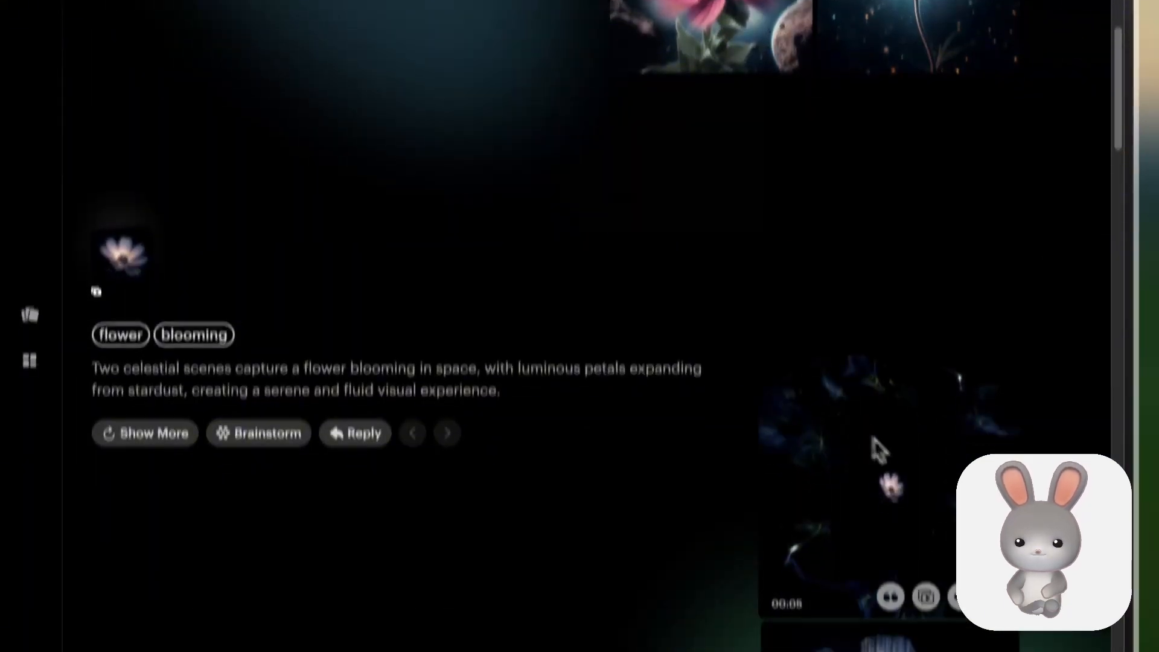
left_click(881, 446)
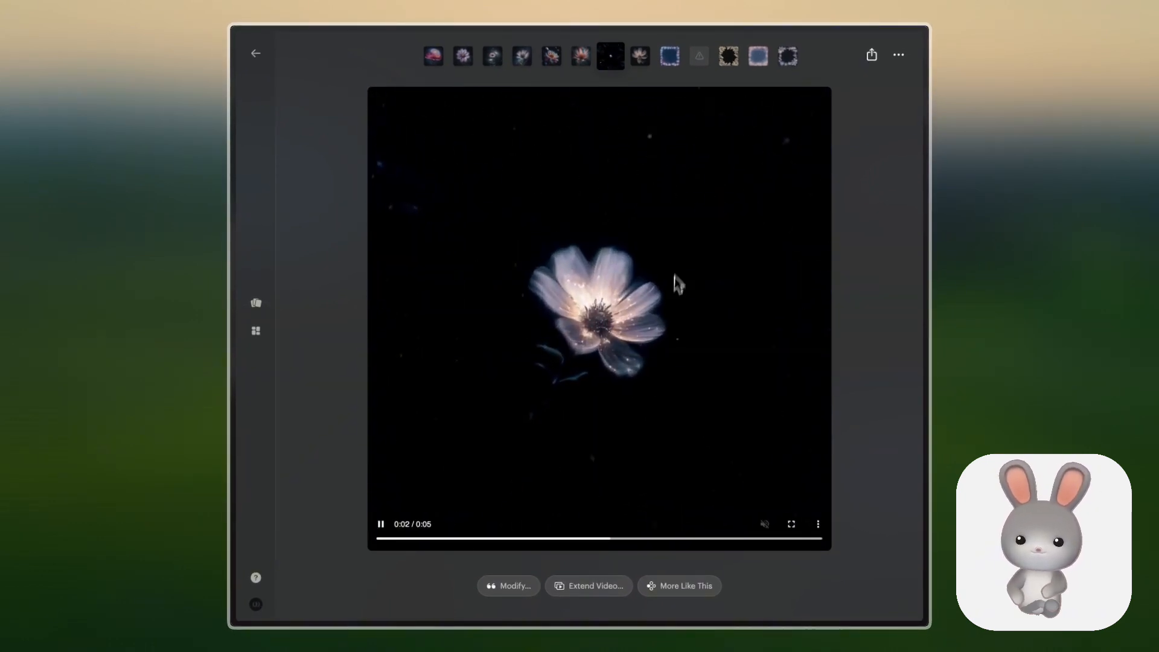
key("Escape")
Examine the results of the "border of the frame", Art Nouveau-inspired border and minimal hand-and-flower prompts
scroll(685, 287, "down", 6)
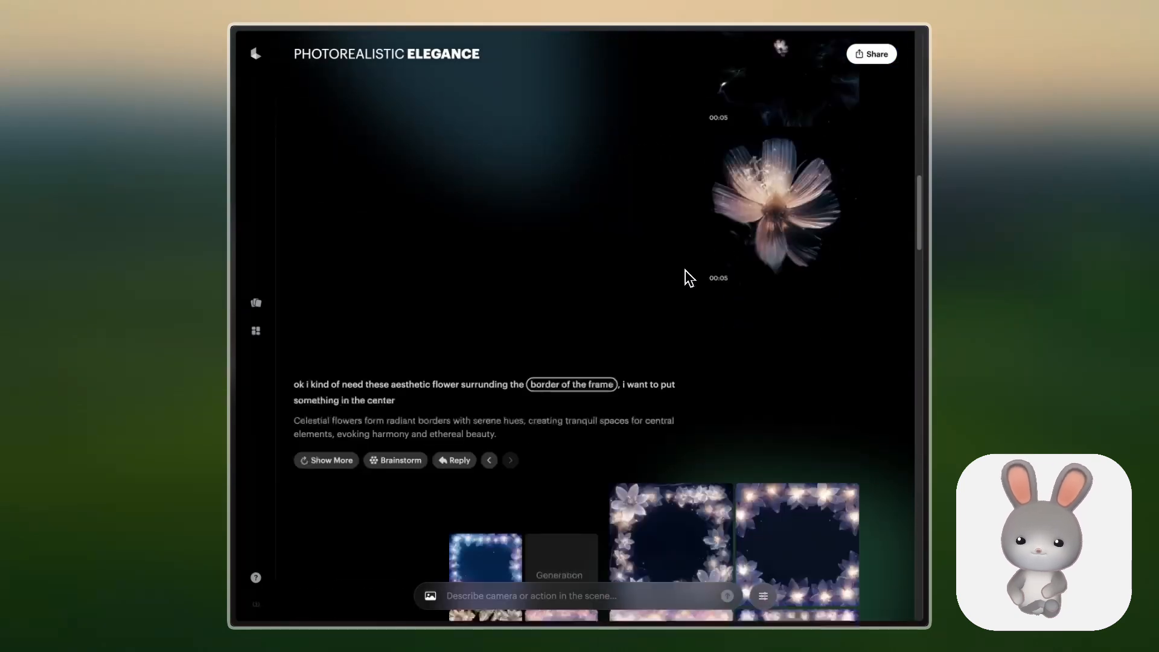
scroll(685, 313, "down", 10)
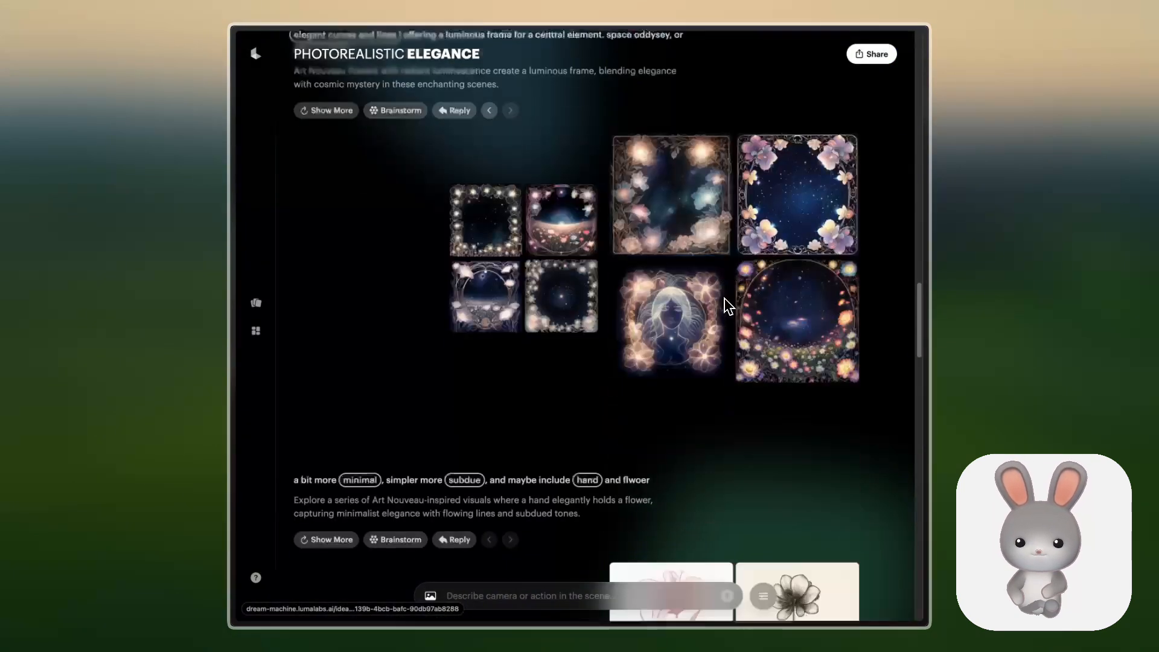
scroll(667, 207, "up", 2)
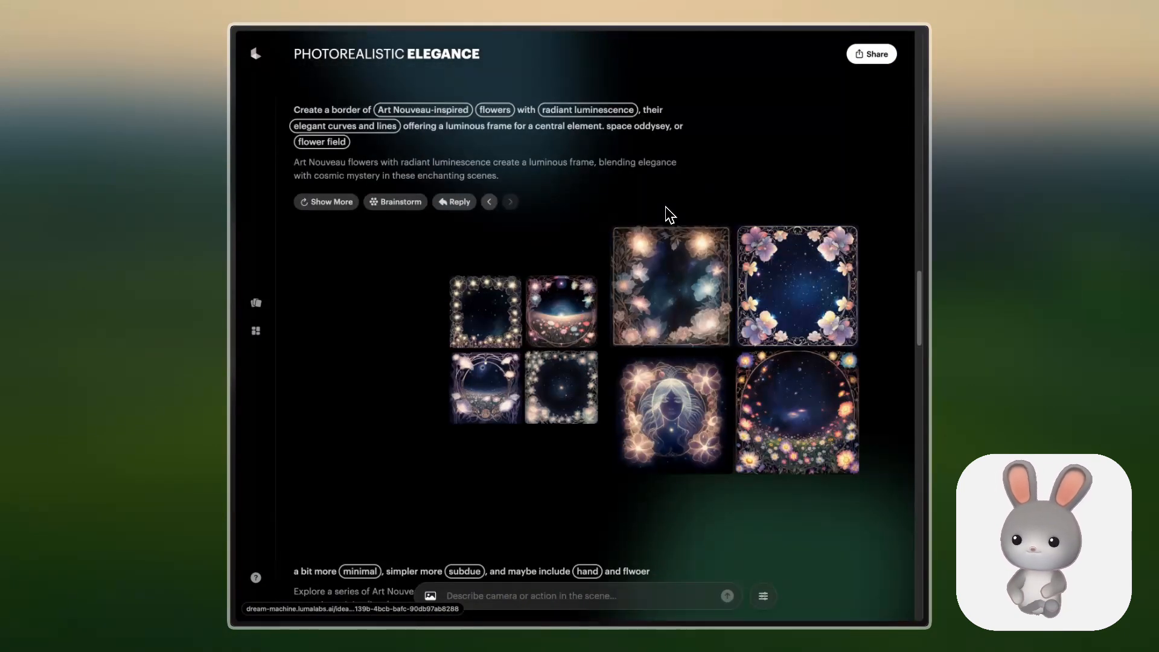
scroll(725, 281, "down", 7)
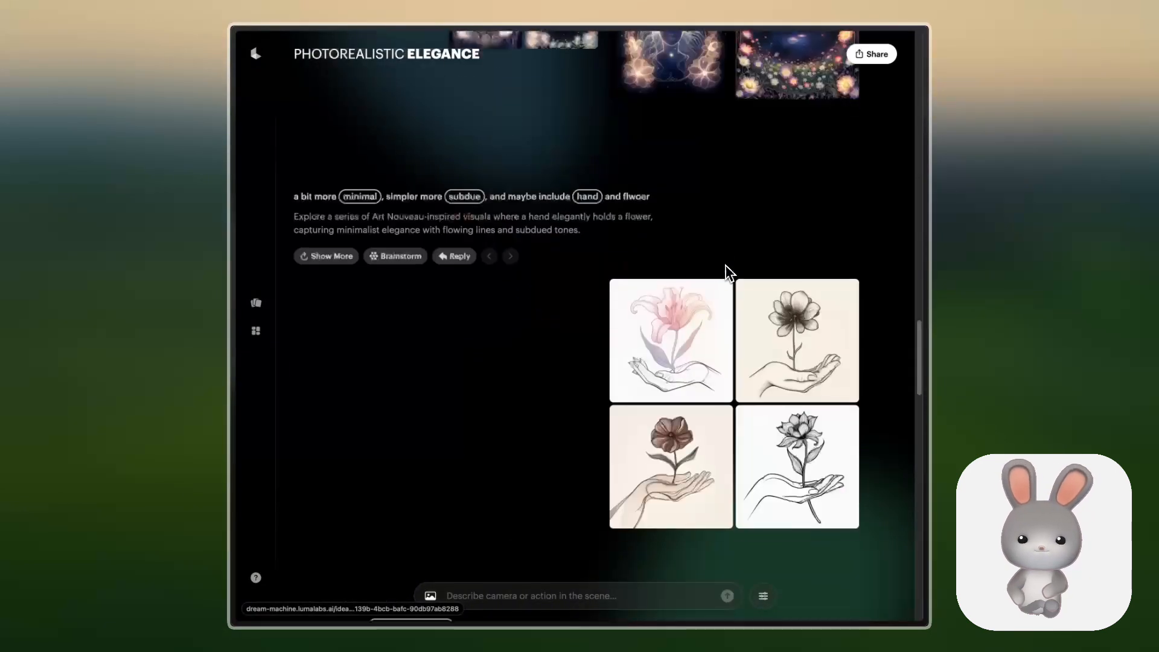
Examine the "black background" results and view the enlarged cream hand-and-flower frame from the blank-center border prompt, closing it
scroll(700, 339, "down", 11)
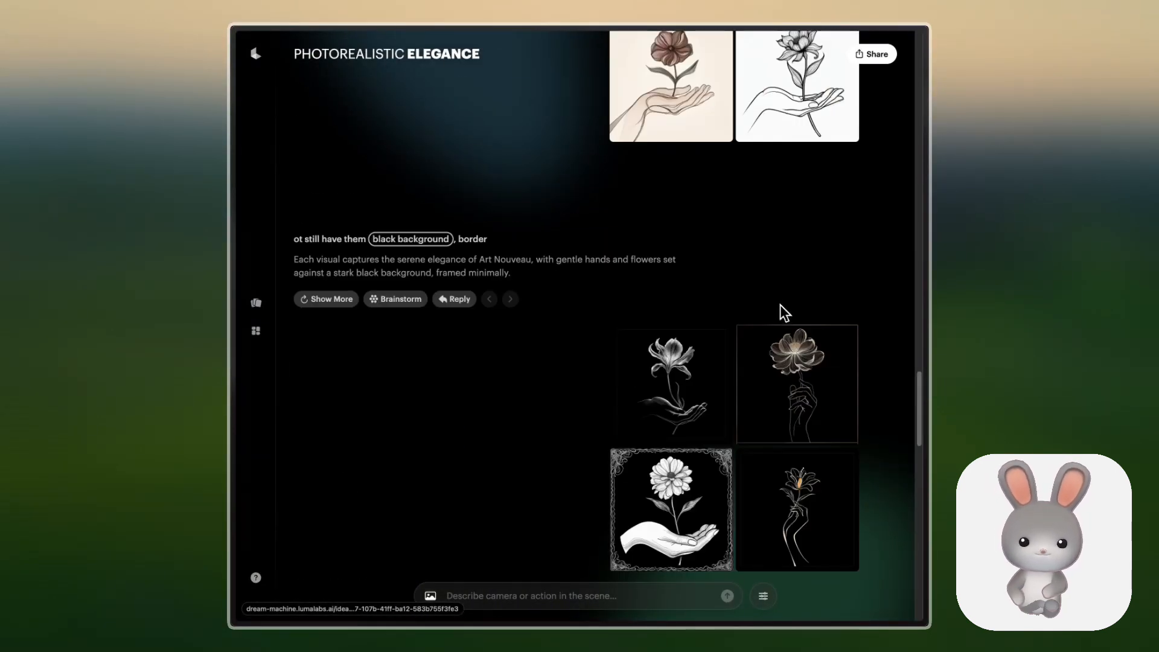
scroll(738, 285, "down", 4)
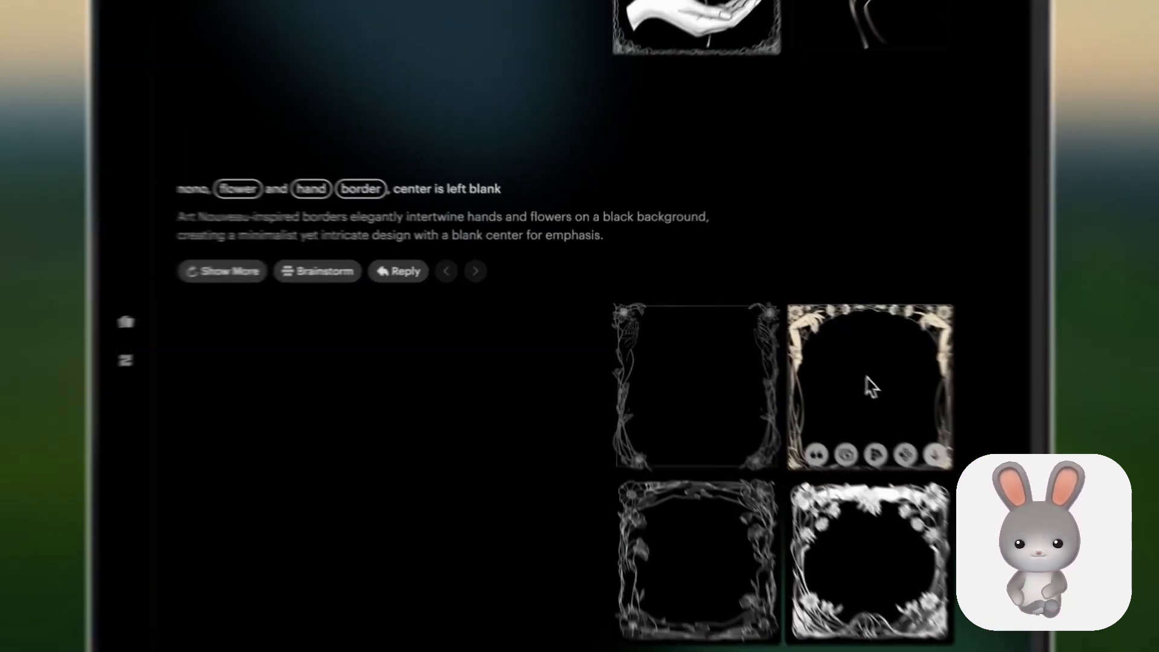
left_click(798, 348)
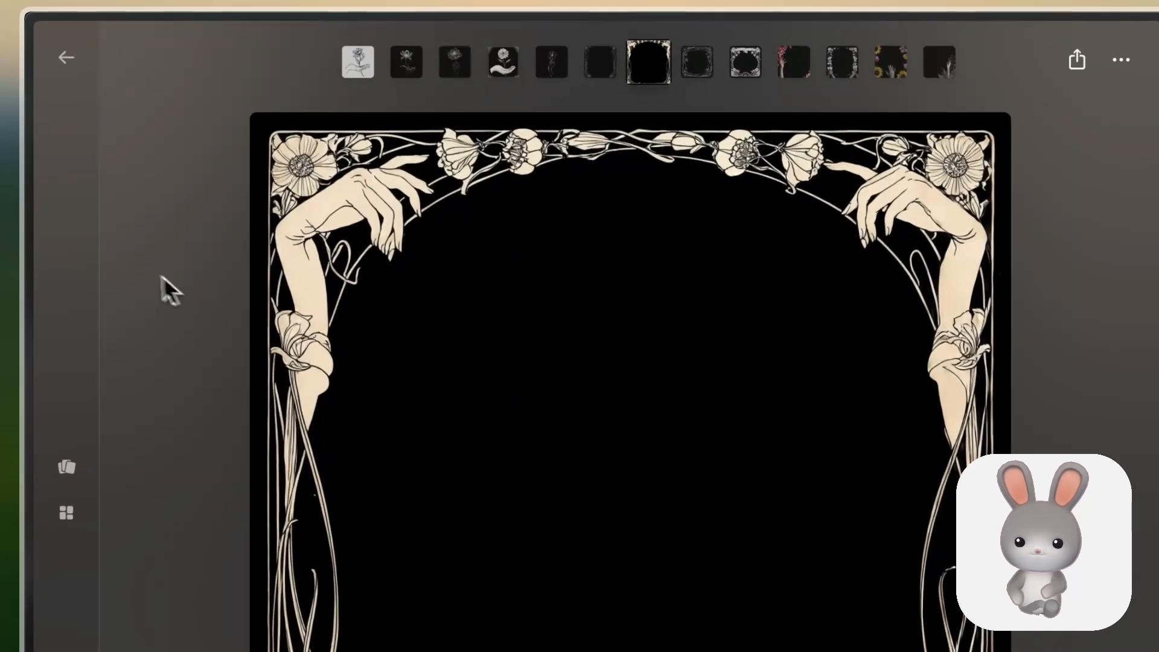
left_click(218, 354)
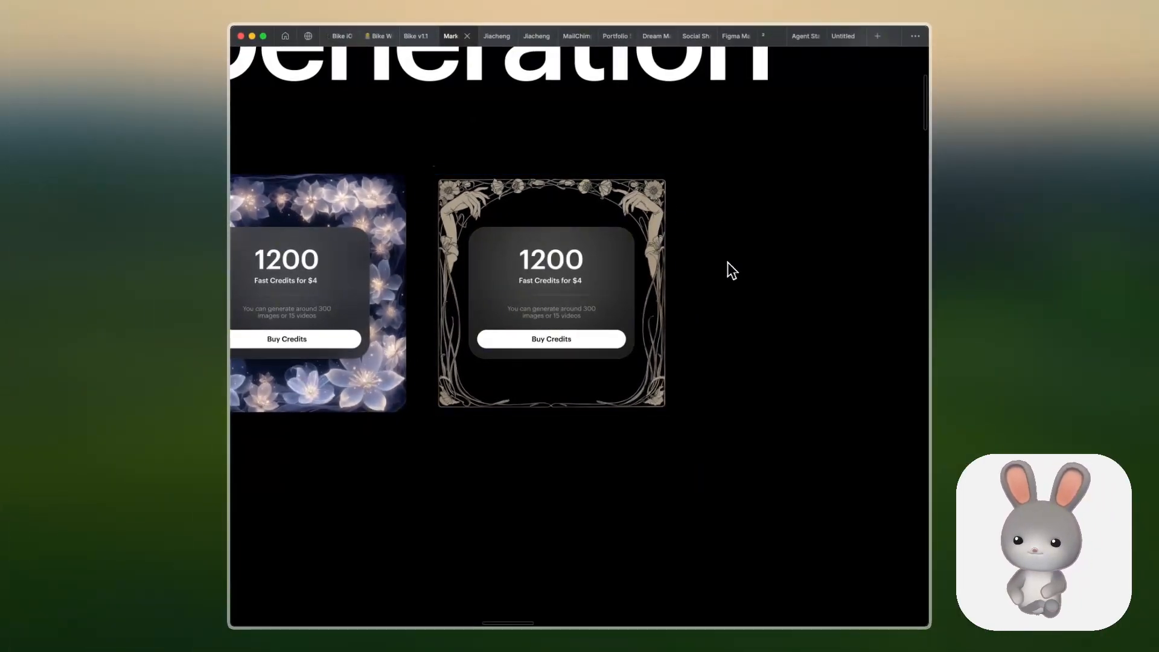
Switch to Figma and examine the Art Nouveau hand-border mockup alongside the other credit card mockups in the Assets Generation section
scroll(724, 259, "down", 5)
scroll(670, 359, "left", 3)
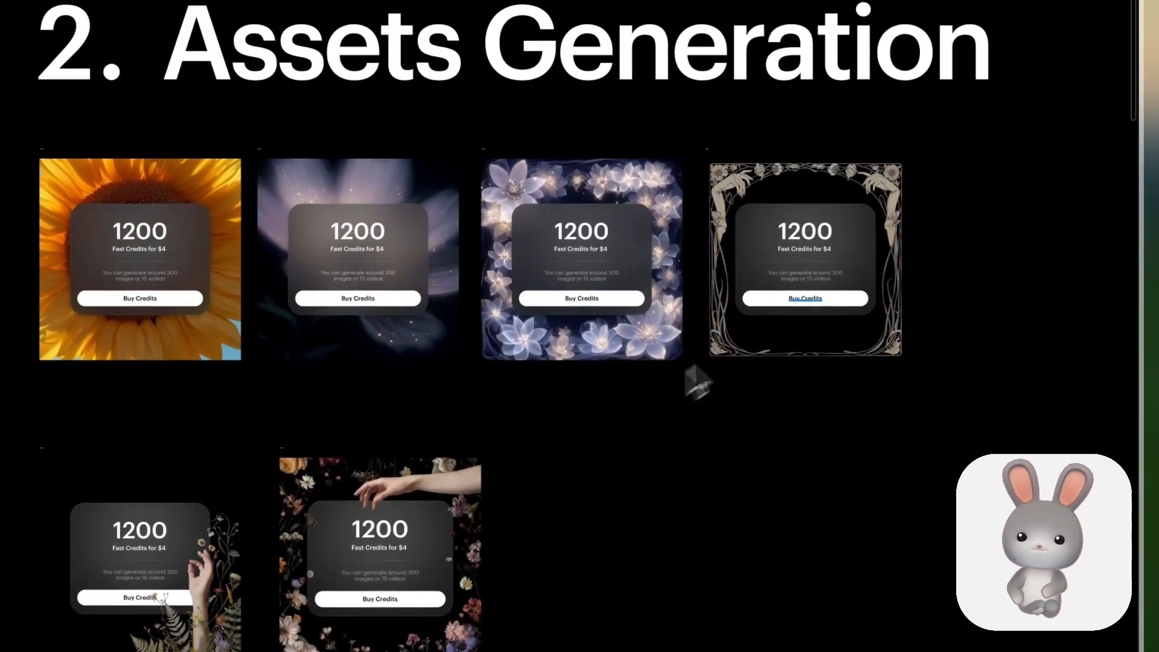
scroll(885, 207, "up", 5)
scroll(617, 371, "right", 2)
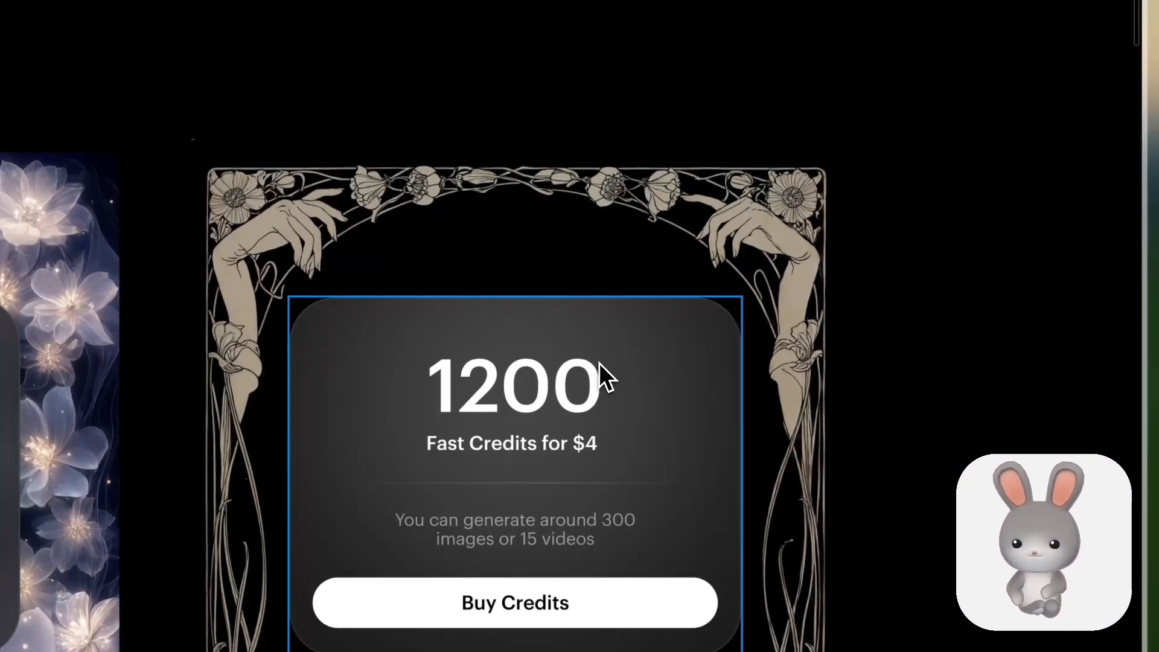
scroll(664, 368, "down", 5)
scroll(740, 364, "down", 5)
scroll(740, 364, "left", 5)
scroll(719, 346, "up", 1)
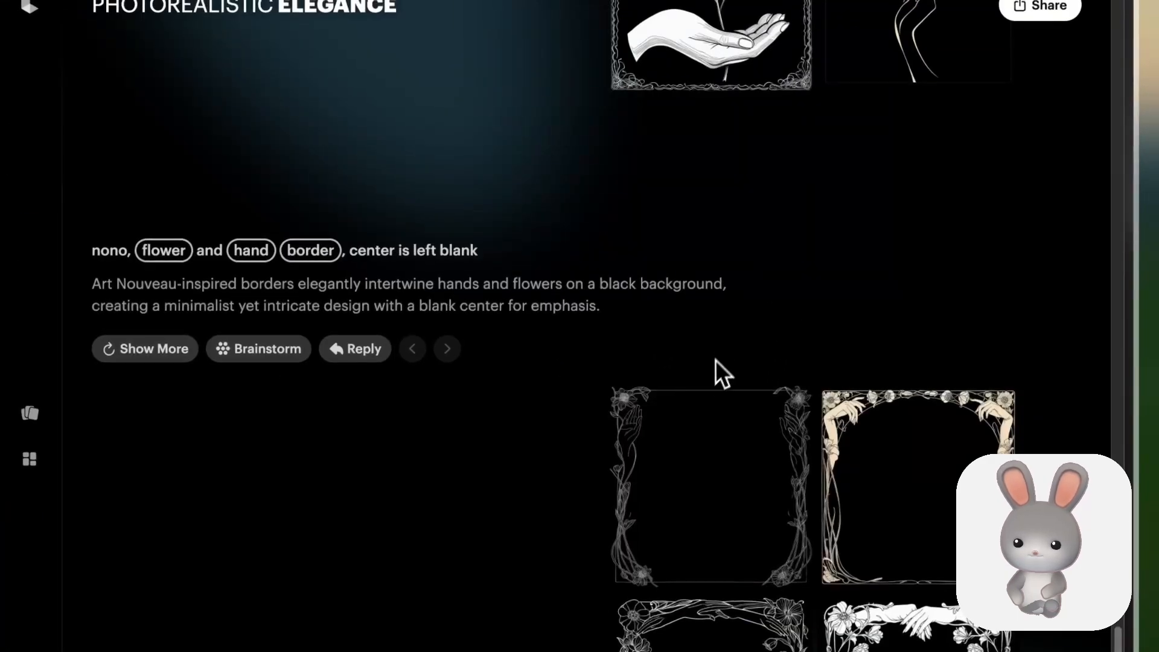
Switch back to the Dream Machine board and examine the result sets of the "photo real hand" and flower prompt
scroll(717, 370, "down", 10)
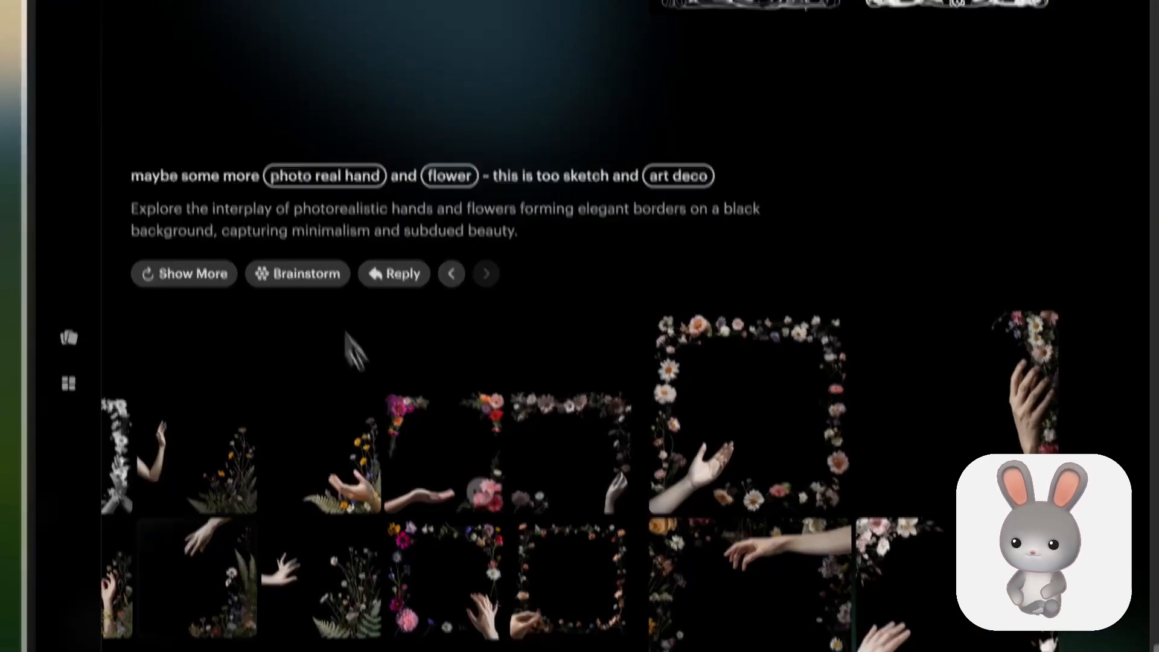
left_click_drag(352, 346, 846, 456)
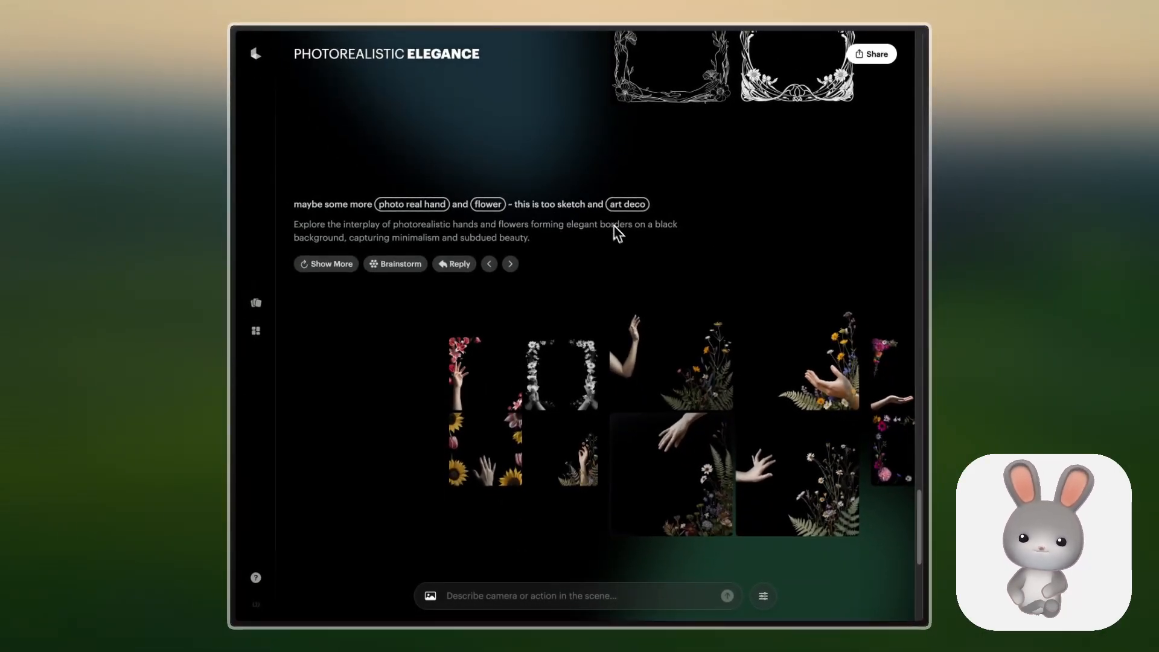
scroll(615, 232, "down", 5)
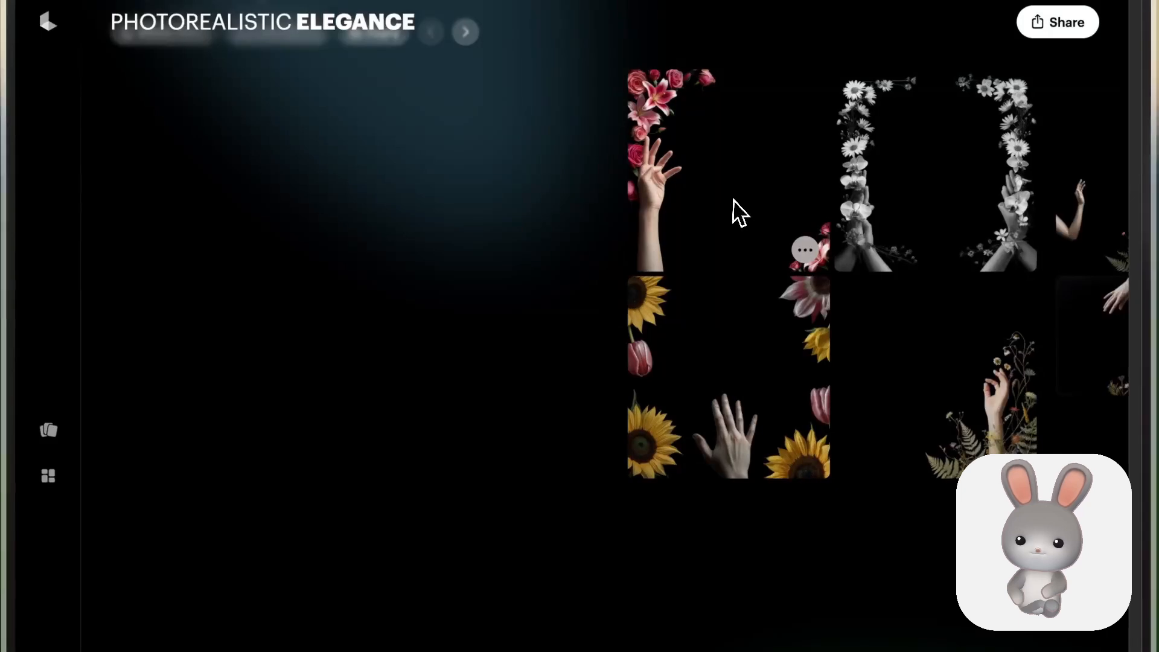
View the enlarged image of a hand with pink lilies and roses, browse the images following it, and close the viewer
left_click(687, 159)
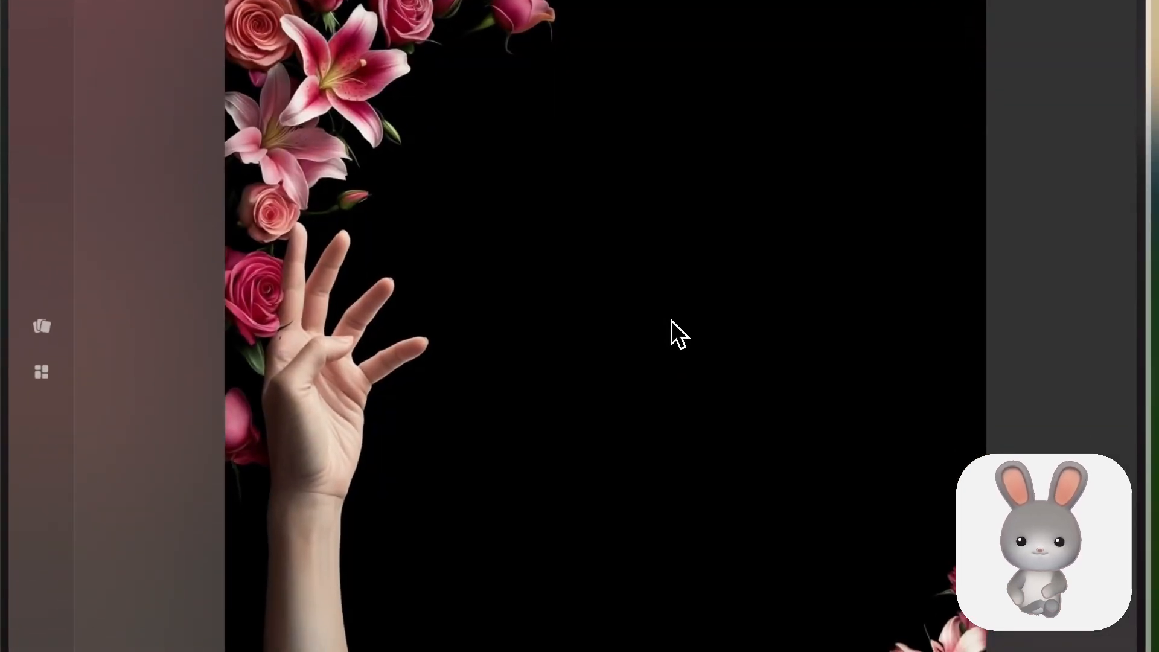
key("Right")
key("Right")
key("Right")
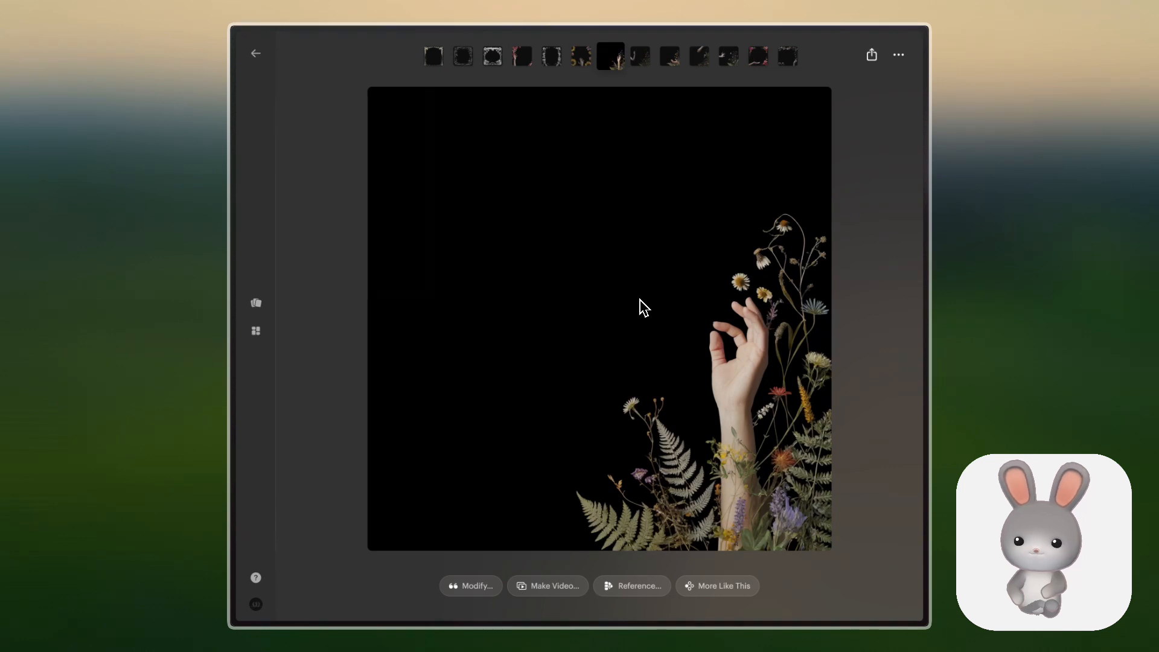
key("super+Tab")
scroll(523, 376, "up", 3)
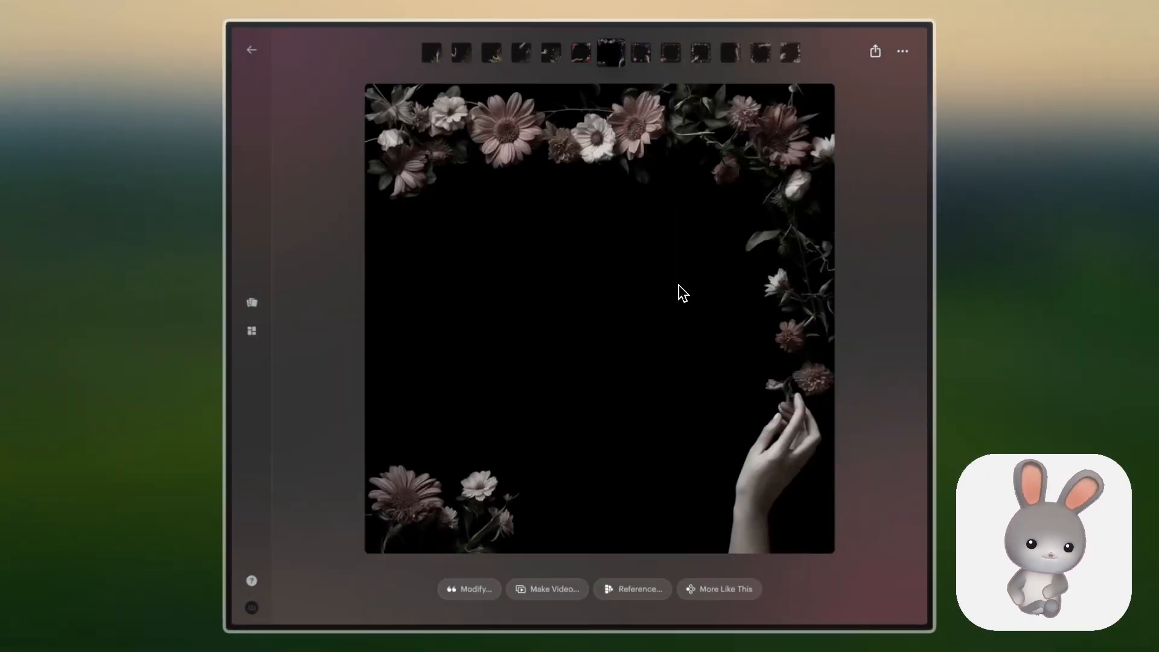
key("Escape")
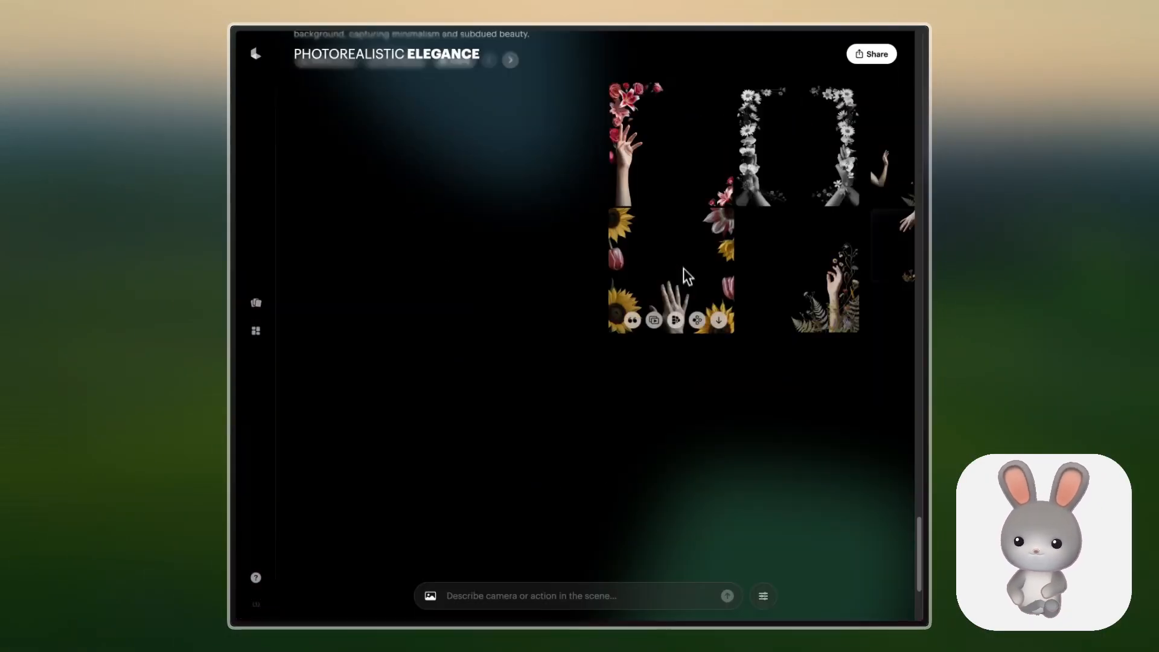
View an enlarged image from the last photo real hand results, close it, and open the hand reaching across the dark flower border
scroll(687, 276, "up", 2)
left_click(336, 165)
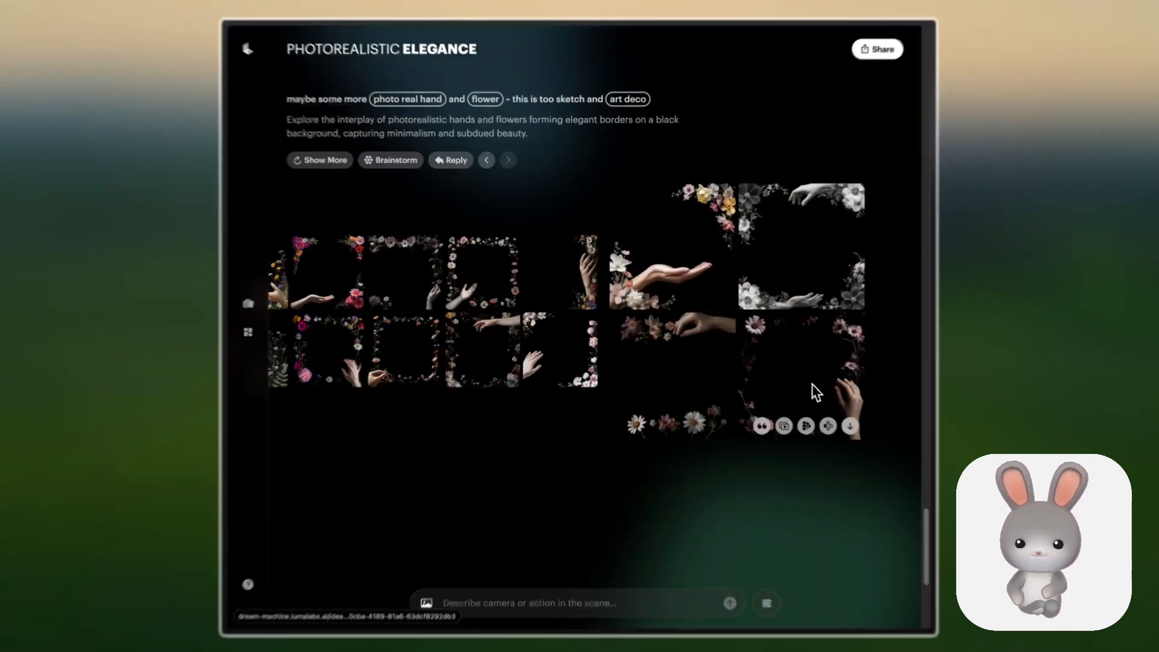
left_click(812, 384)
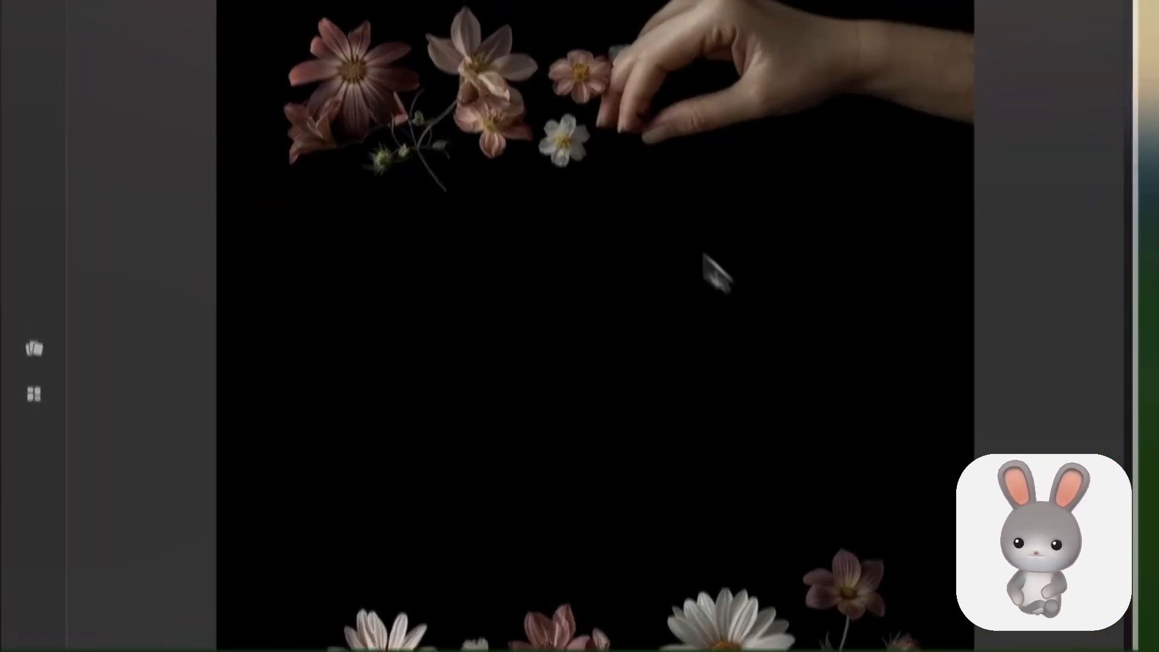
left_click(1021, 323)
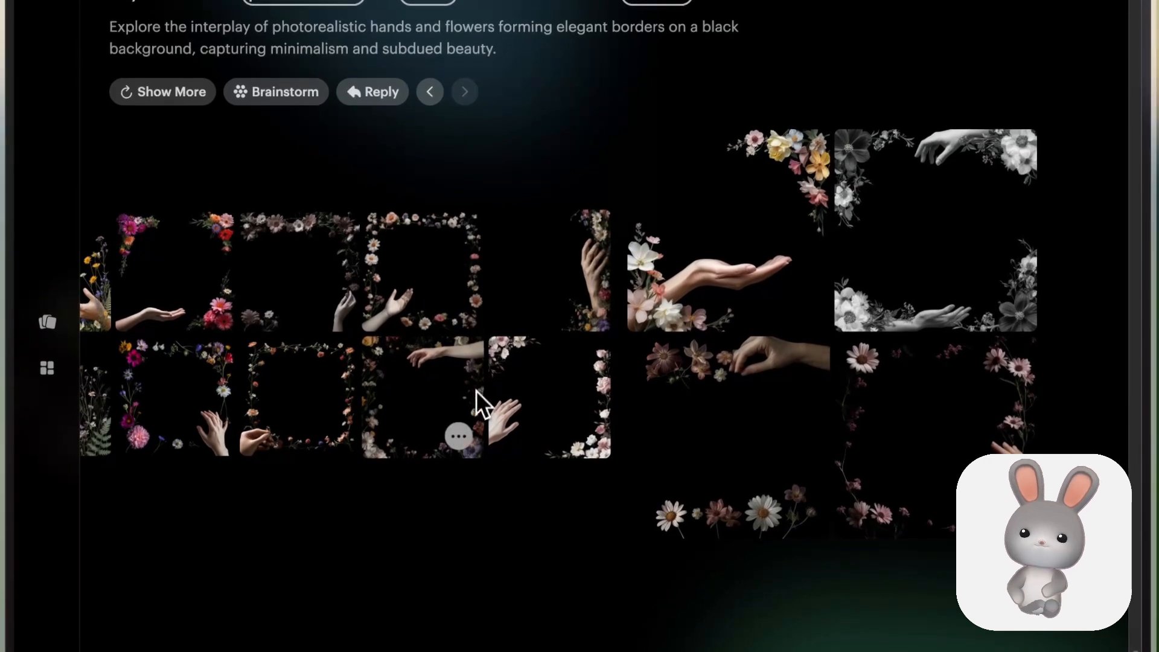
left_click(476, 390)
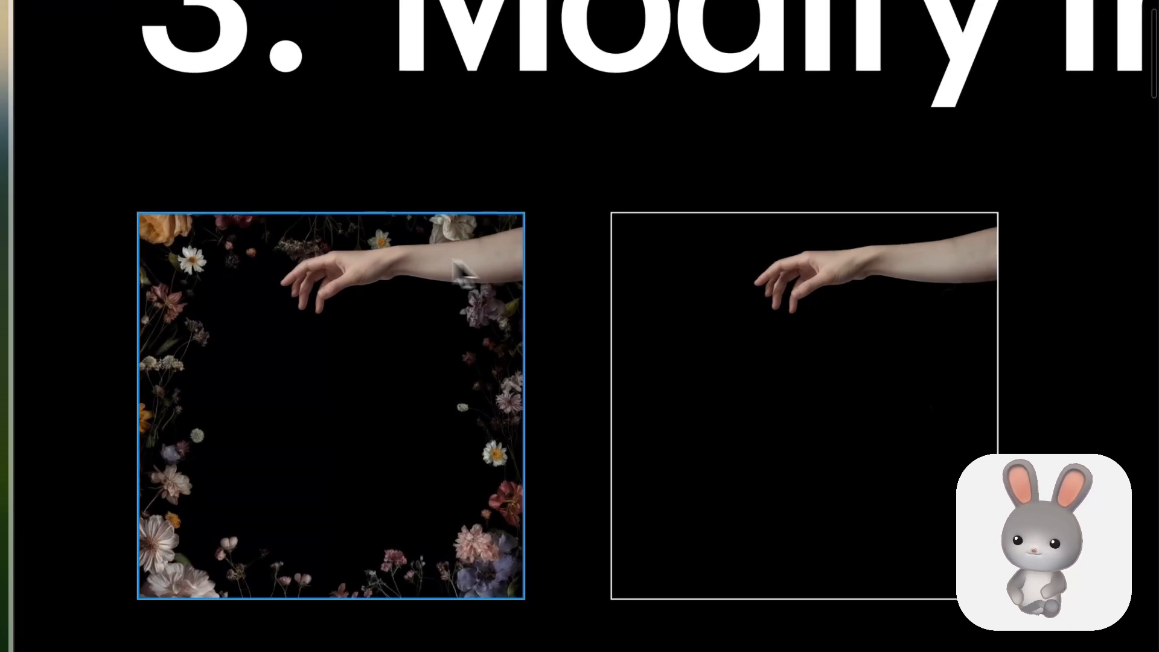
Duplicate the flower-bordered hand image below the original in the Modify Image section and run the Remove BG plugin on the copy
left_click(380, 335)
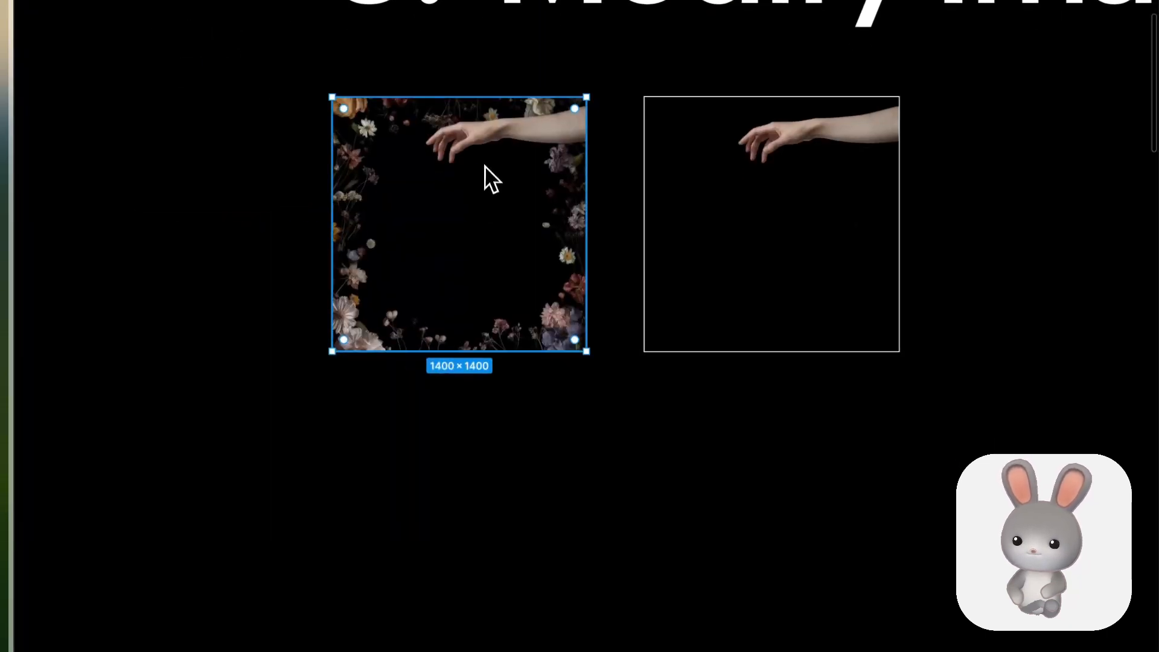
key("ctrl+d")
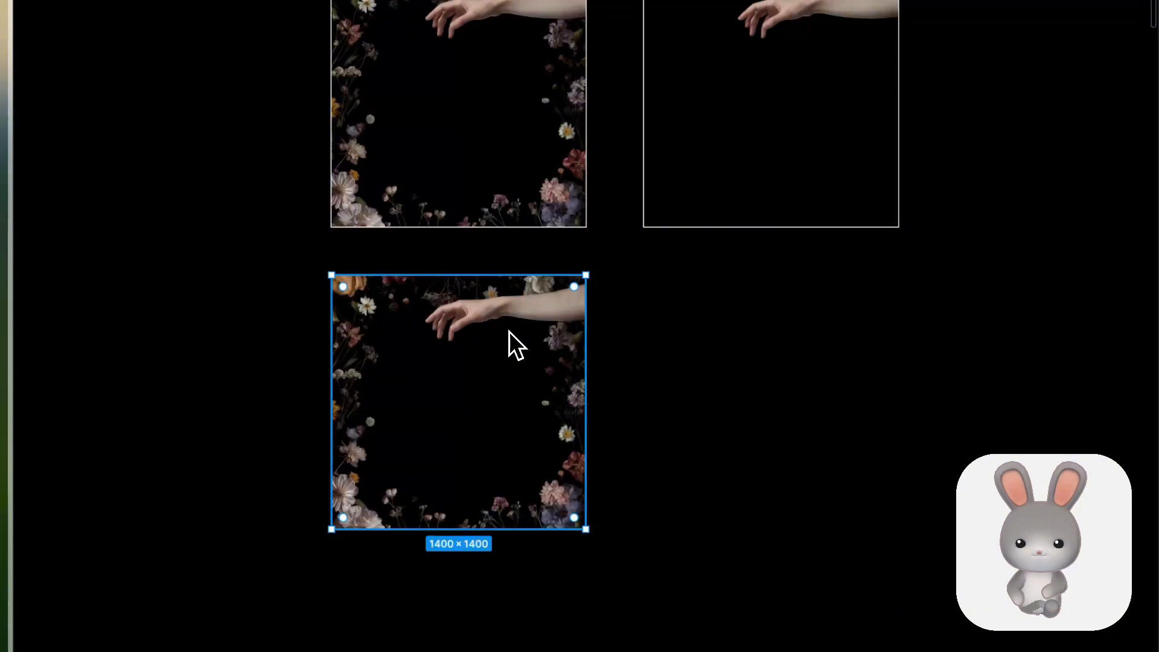
key("super+k")
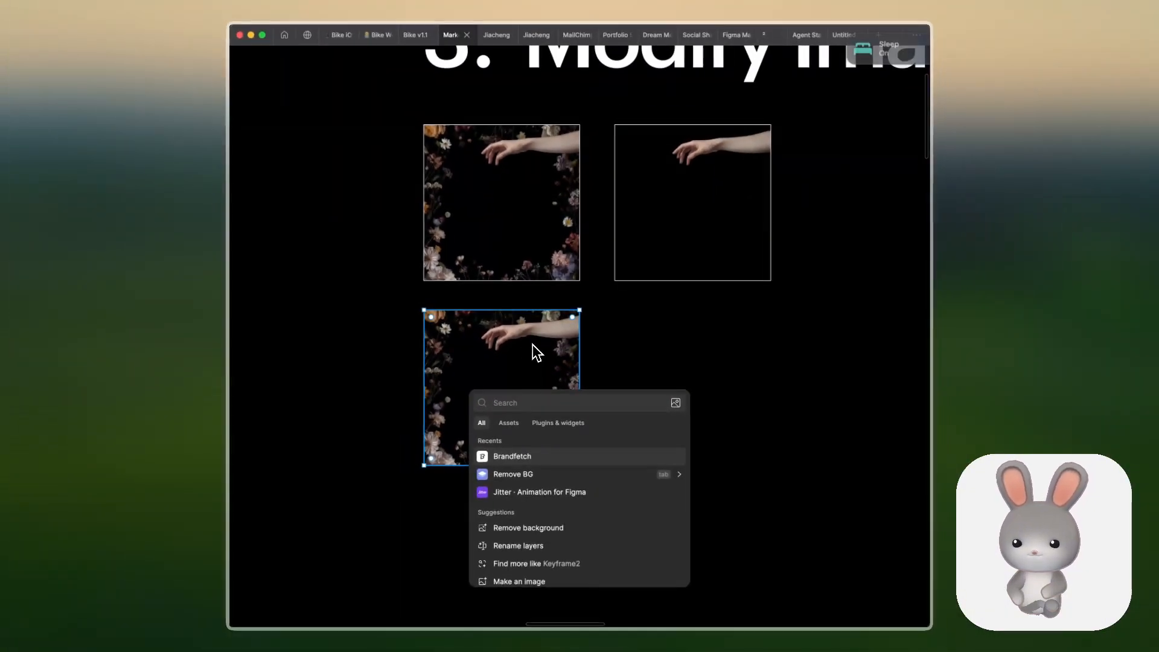
key("Down")
key("Tab")
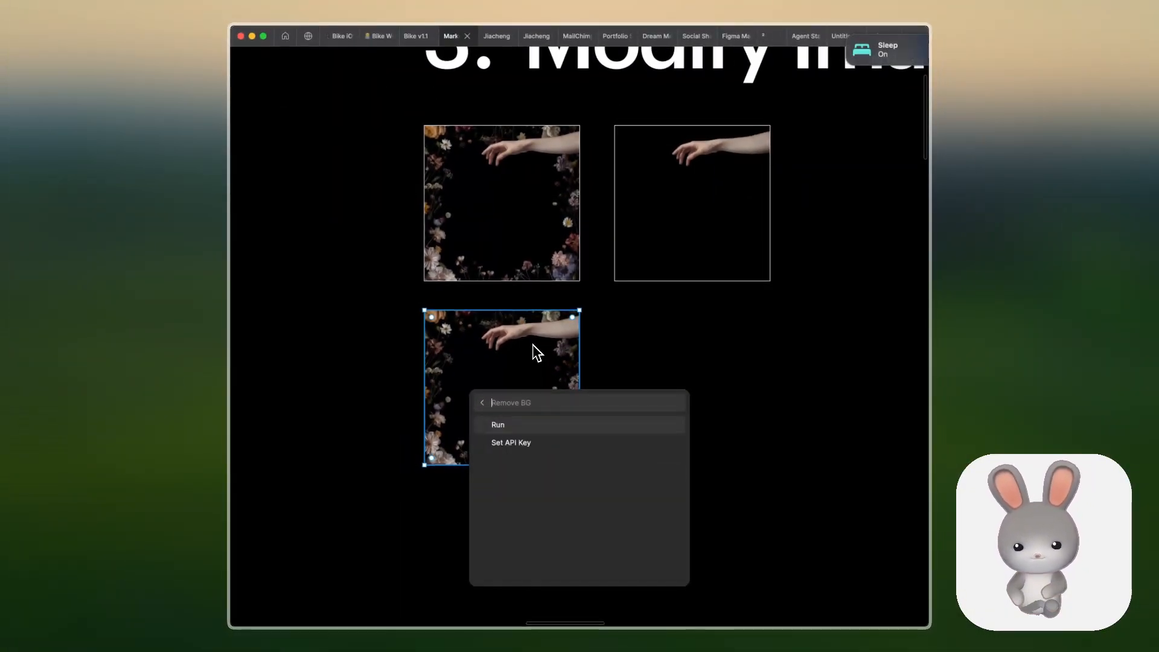
key("Return")
scroll(574, 377, "up", 3)
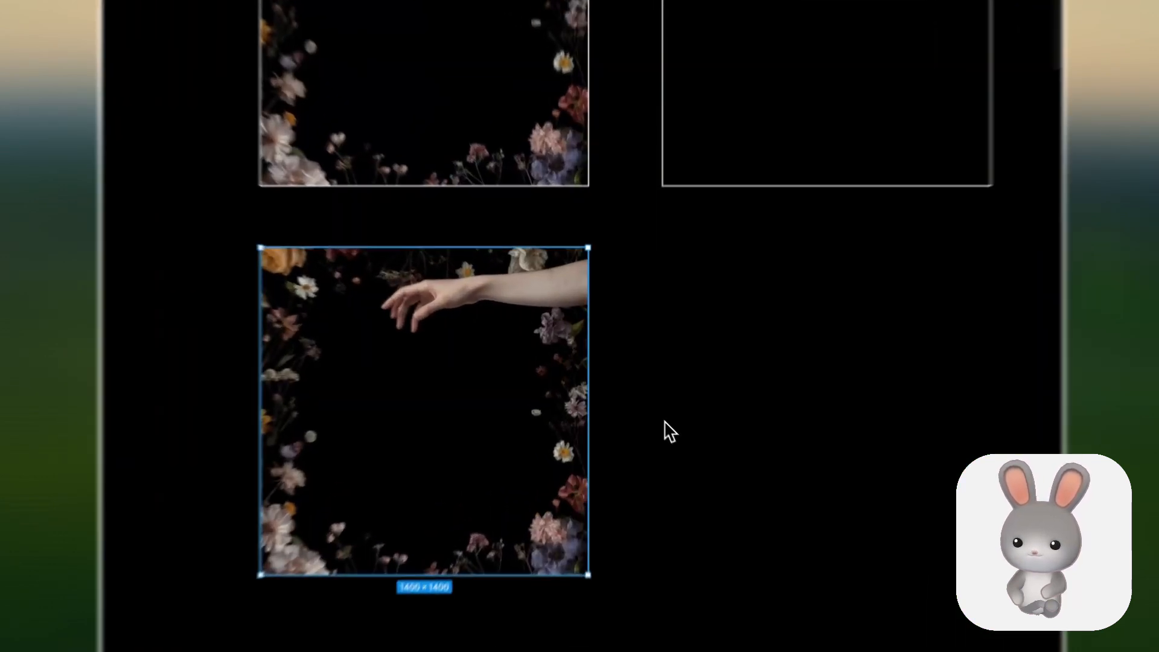
Check the cutout's transparency with a temporary grey rectangle of about 713 × 829 placed behind it, and remove the rectangle
key("r")
left_click_drag(647, 408, 526, 267)
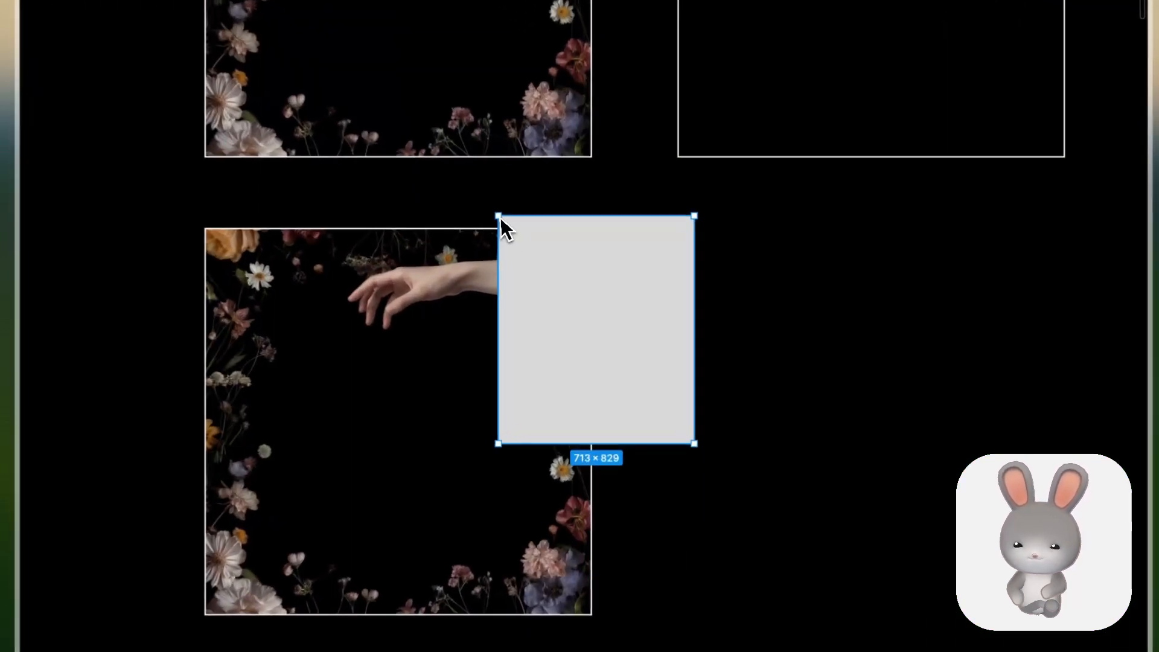
left_click_drag(667, 339, 459, 374)
key("ctrl+z")
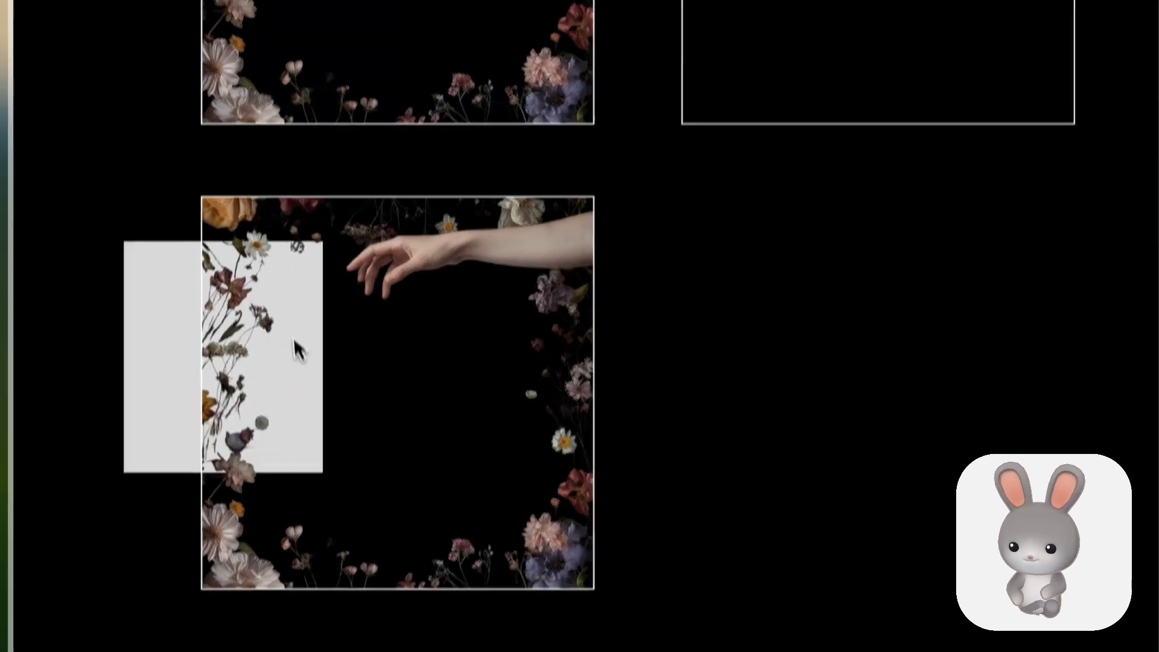
key("Delete")
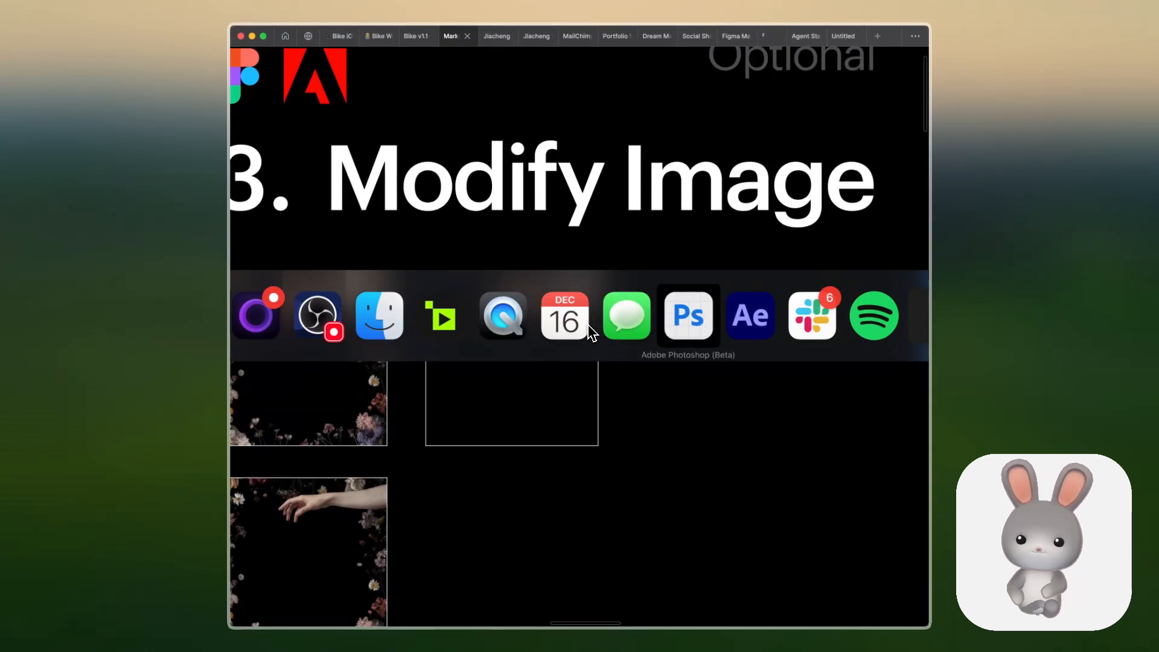
Switch to Photoshop, show only Layer 1 with the arm isolated on a transparent background, and return to Figma
key("super+Tab")
left_click(779, 445)
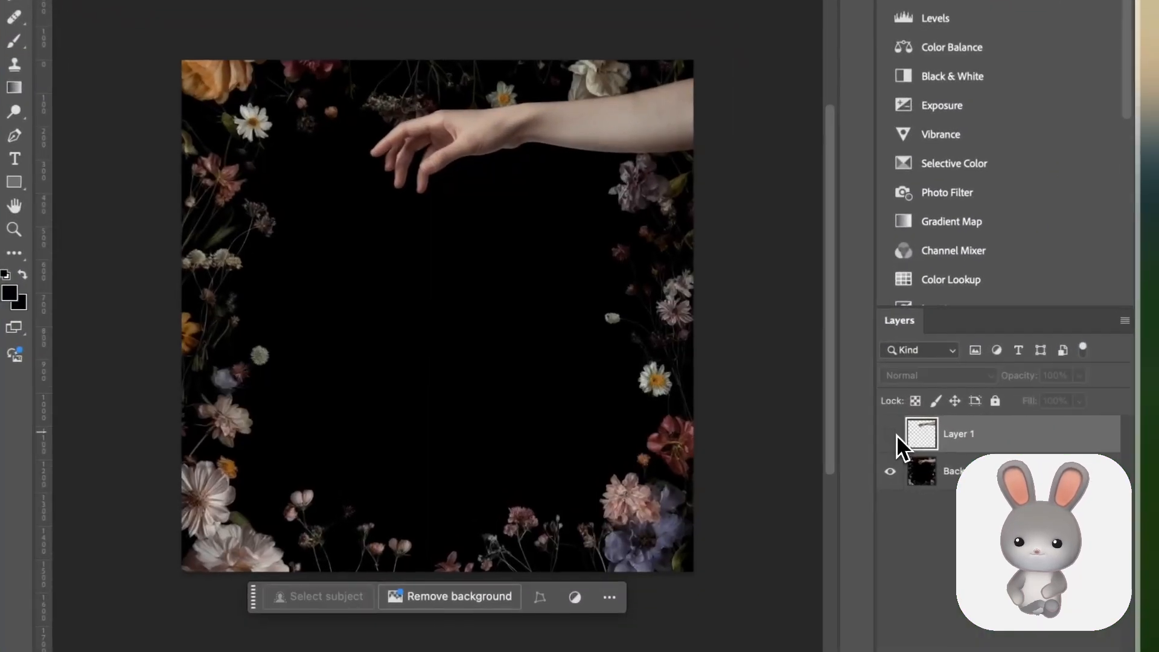
left_click(779, 446)
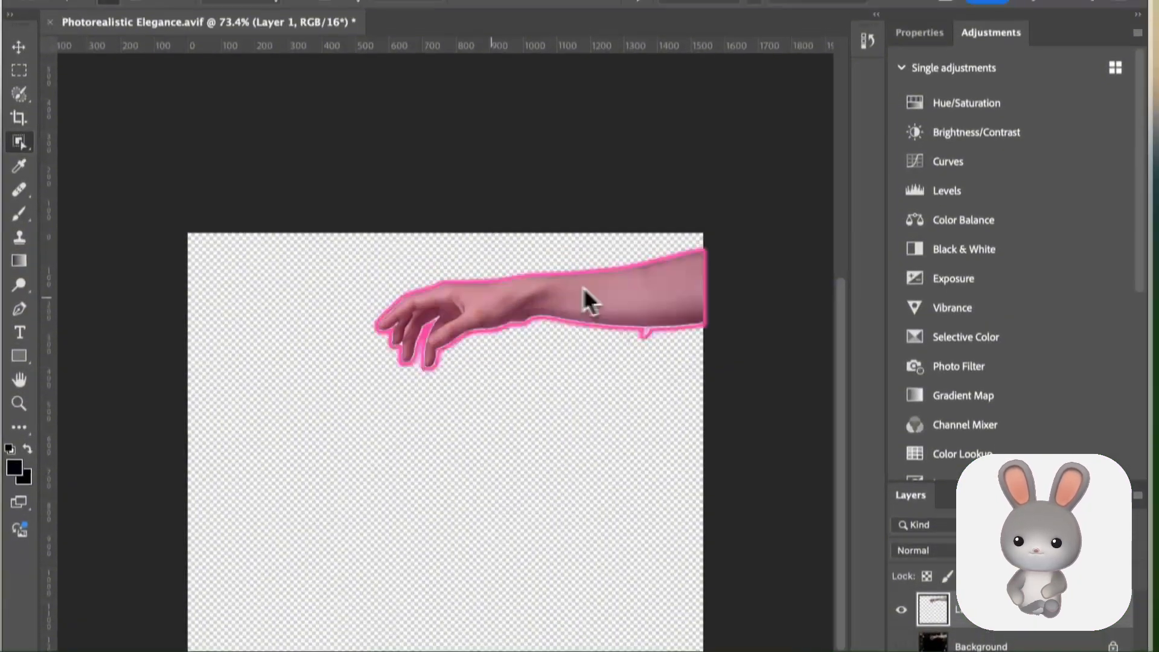
key("super+Tab")
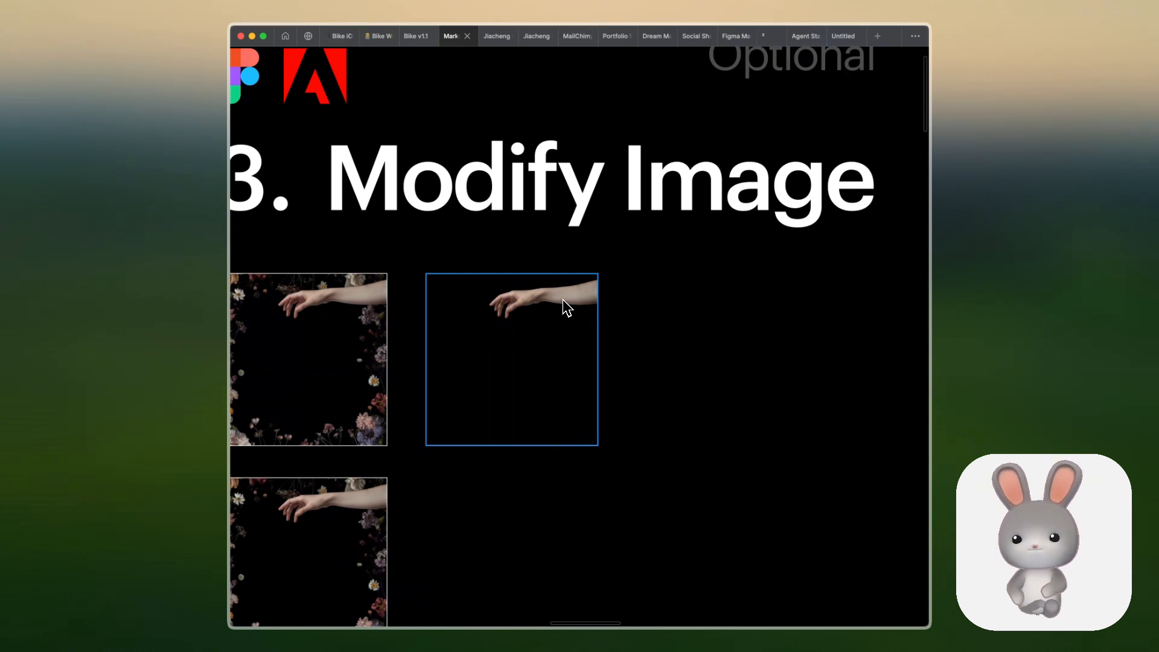
Examine the Make Video section and the overview of the Modify Image, Make Video and Upres, Retime Video stages
scroll(561, 302, "down", 3)
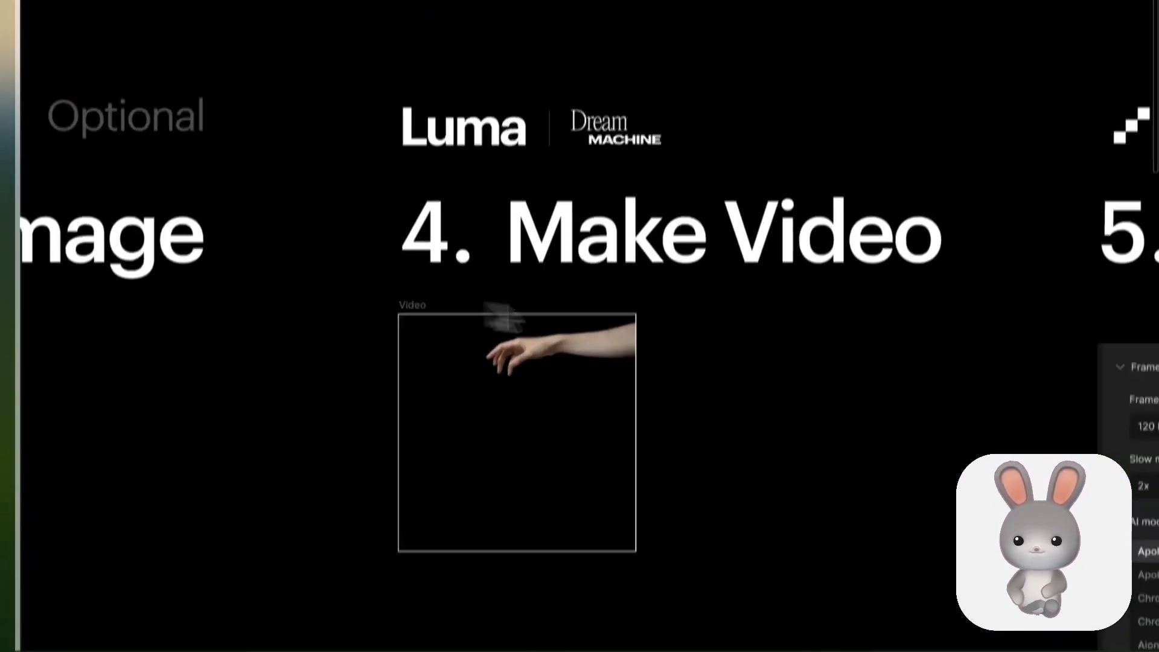
scroll(564, 266, "down", 5)
scroll(518, 311, "left", 3)
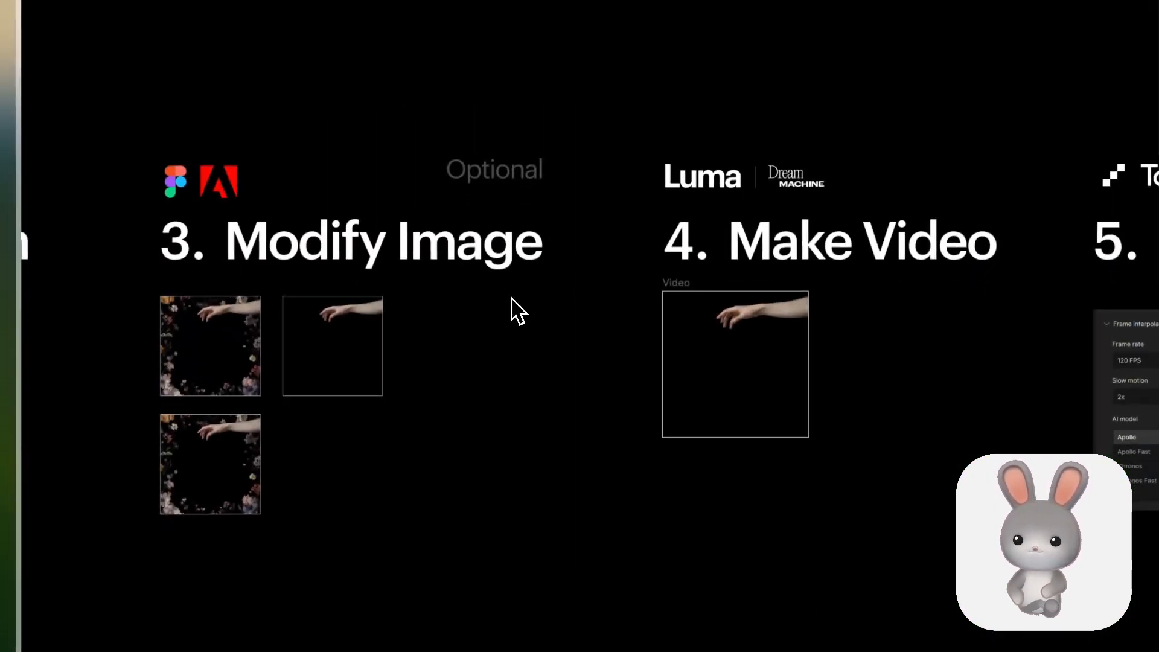
scroll(518, 311, "down", 3)
scroll(471, 305, "left", 3)
scroll(233, 342, "up", 3)
scroll(233, 341, "down", 5)
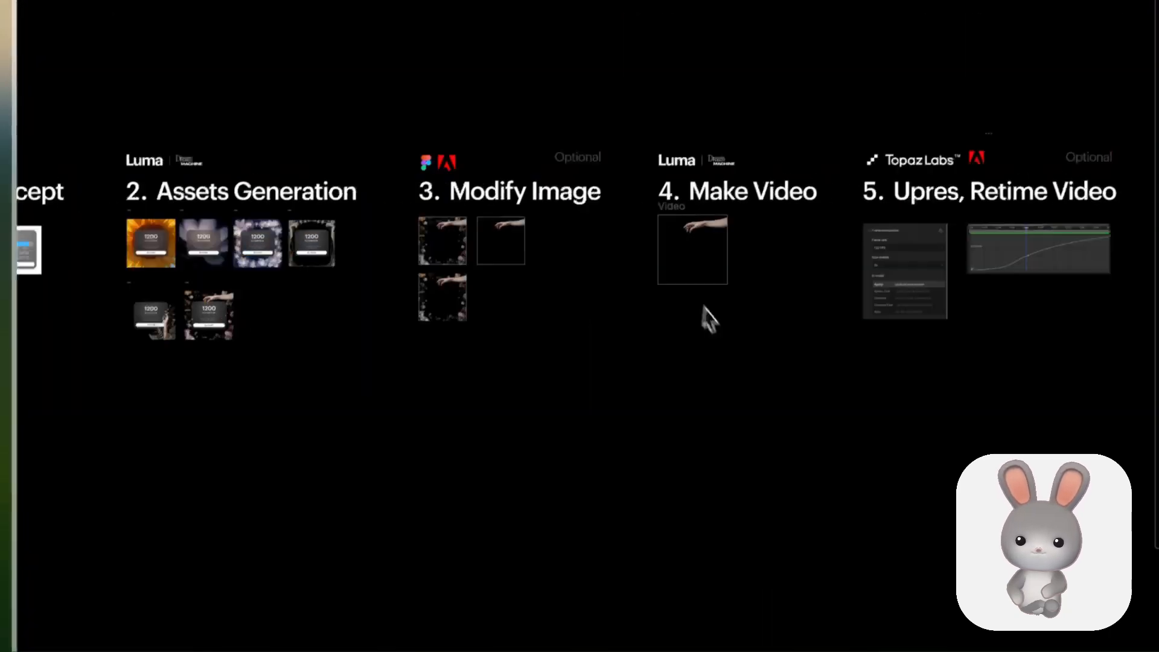
Place the 1200-credits card design with the flower border and hand (Frame 8) beside the duplicated image in the Modify Image section
scroll(707, 318, "right", 3)
scroll(582, 303, "down", 5)
scroll(532, 338, "down", 5)
scroll(368, 318, "up", 10)
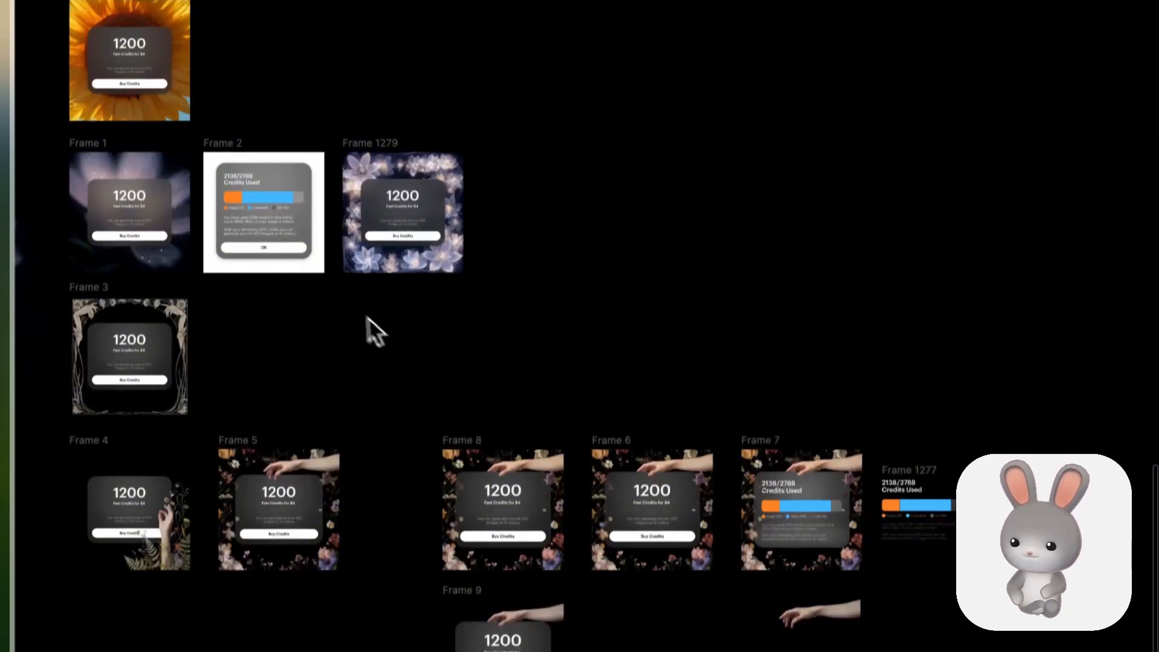
scroll(369, 318, "down", 1)
scroll(469, 424, "down", 5)
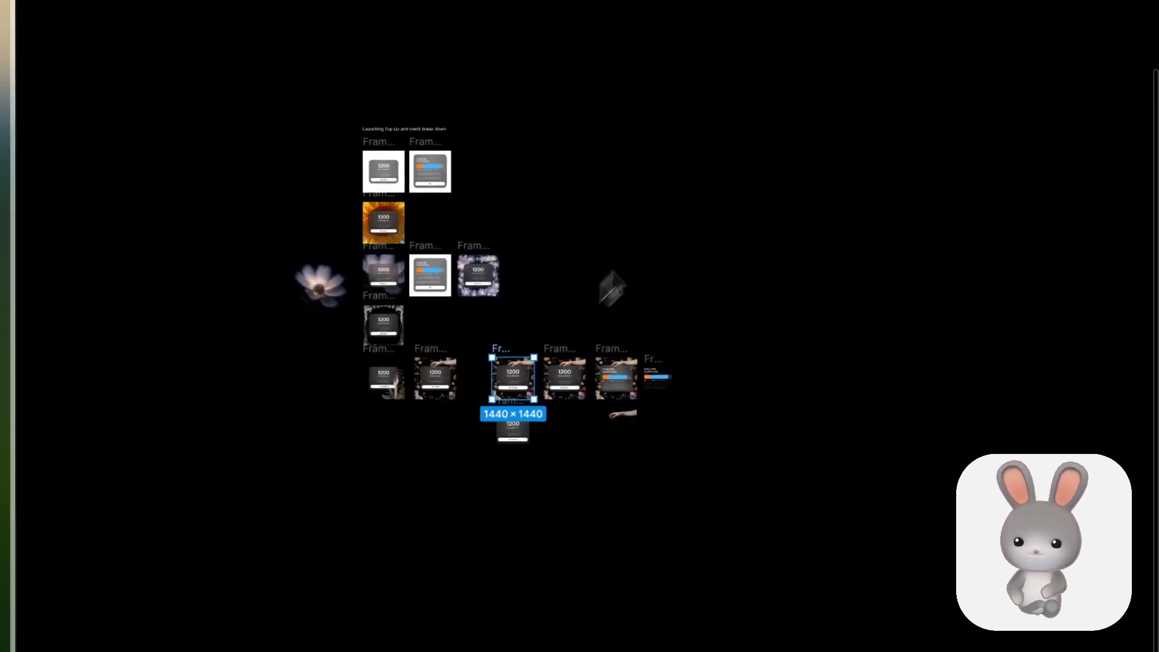
scroll(308, 458, "right", 4)
scroll(308, 458, "up", 2)
left_click_drag(267, 479, 466, 287)
scroll(610, 124, "down", 5)
scroll(279, 512, "down", 2)
scroll(473, 168, "up", 3)
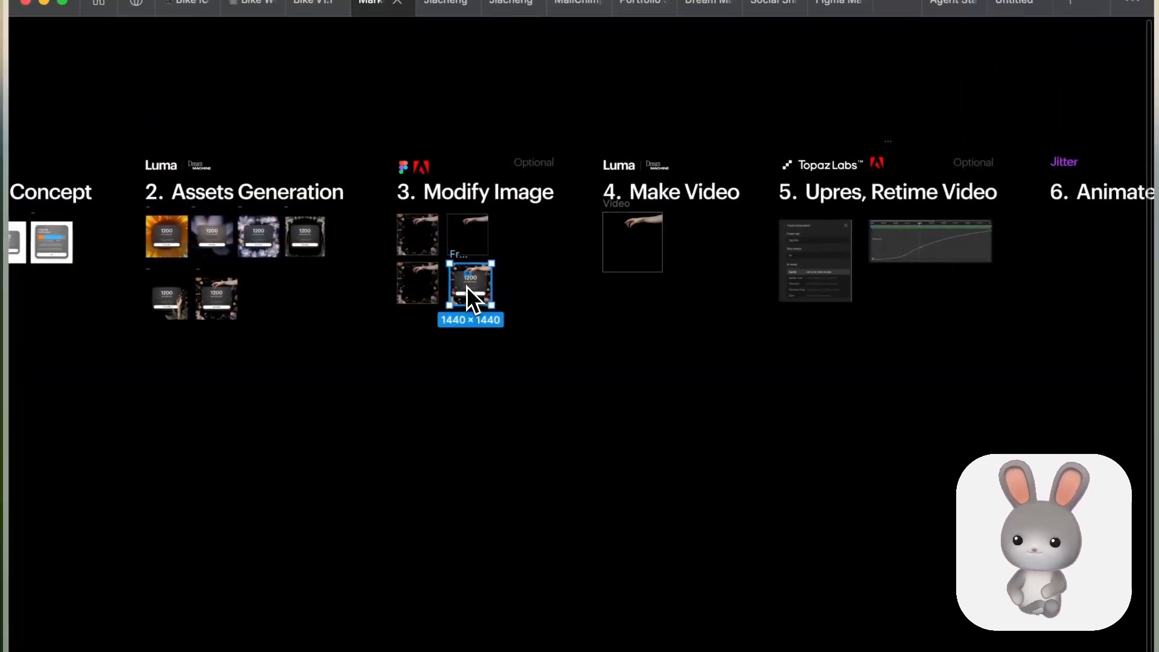
Shift the card-coloured patches that hide the fingers below the card's edge in the 1200-credits design, and undo each move
scroll(473, 269, "up", 5)
scroll(724, 259, "up", 2)
scroll(392, 305, "up", 5)
left_click(291, 337)
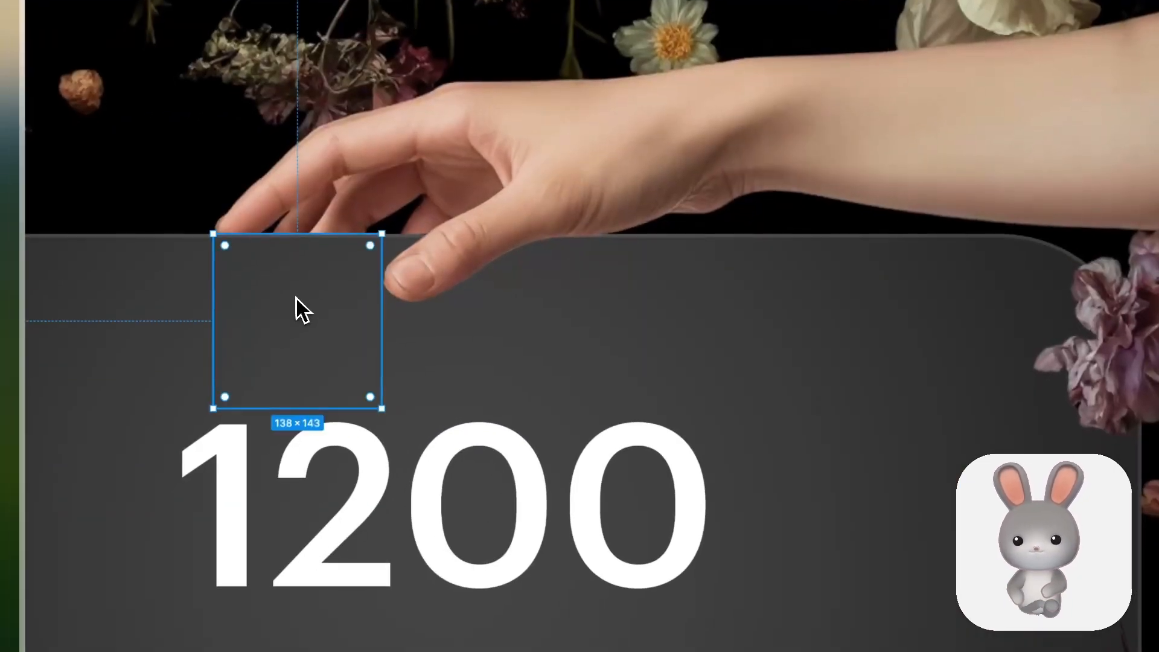
left_click_drag(291, 337, 433, 371)
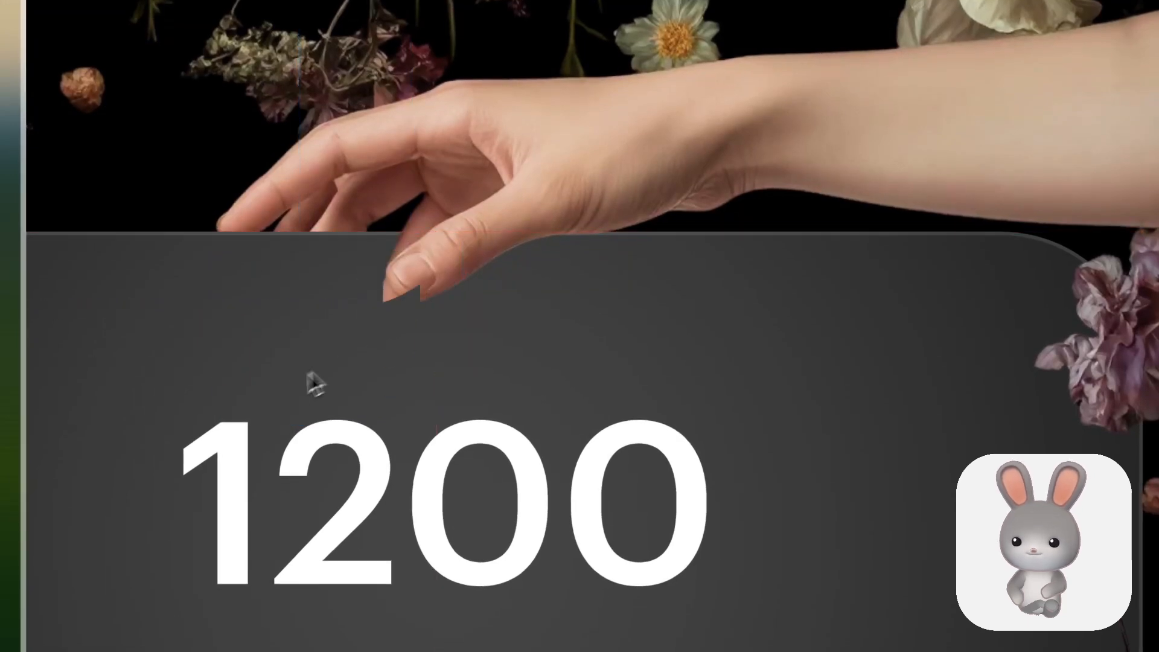
left_click_drag(307, 373, 270, 418)
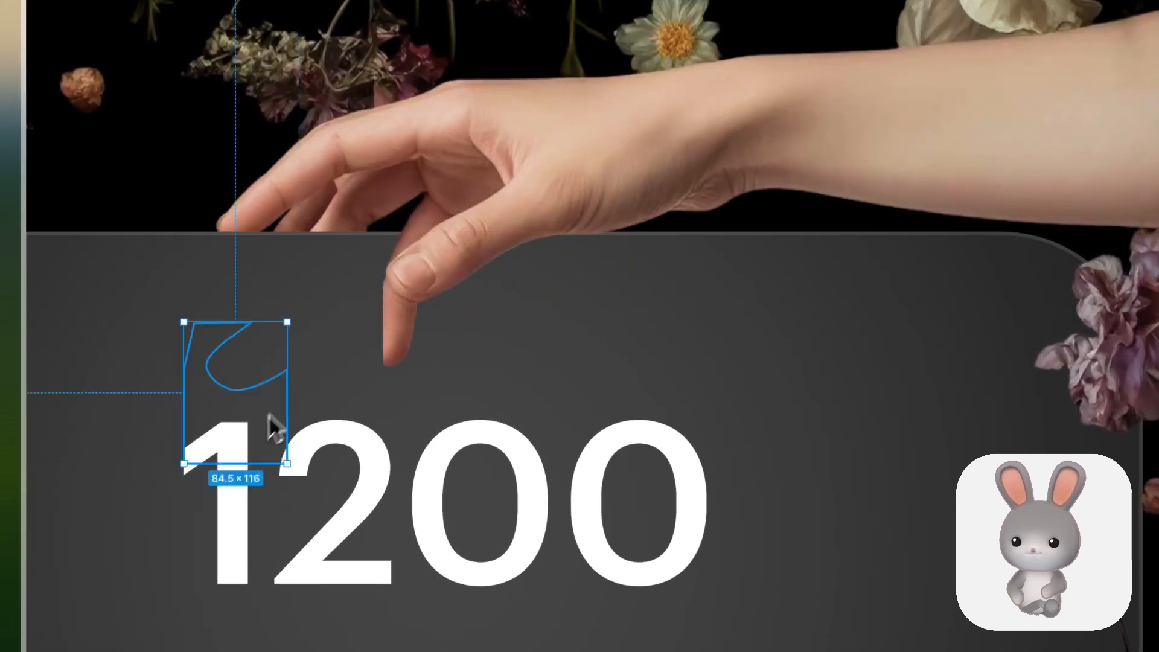
key("super+z")
left_click_drag(296, 307, 194, 429)
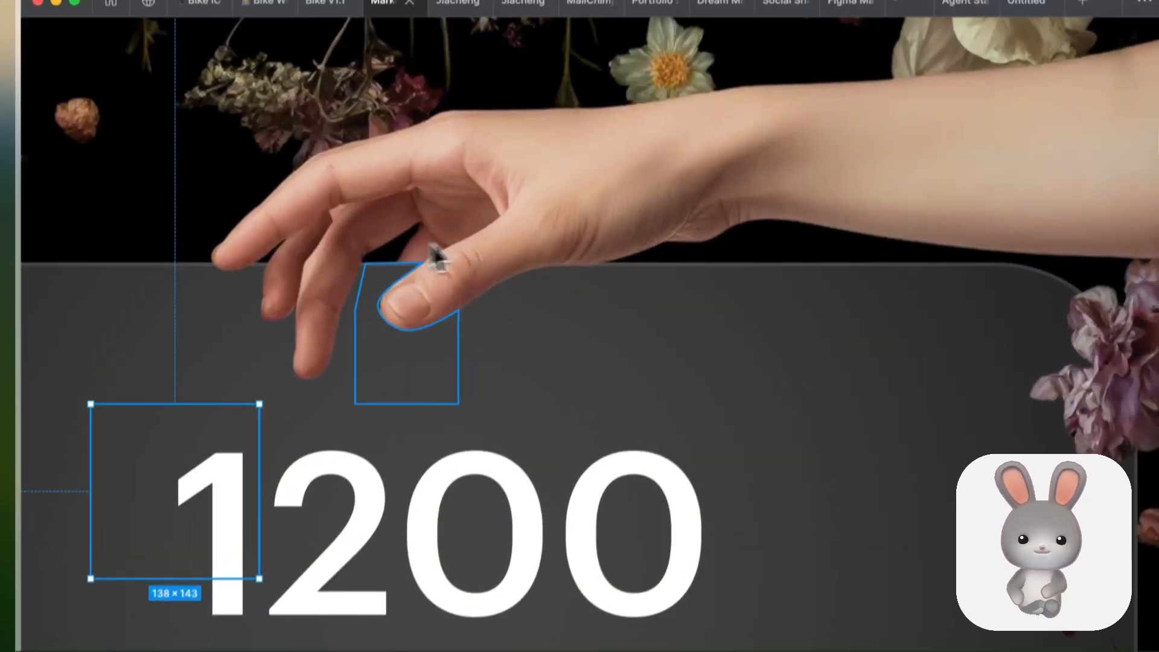
key("super+z")
Preview the hand-and-flowers video in the Make Video section, and close the preview
scroll(441, 296, "down", 10)
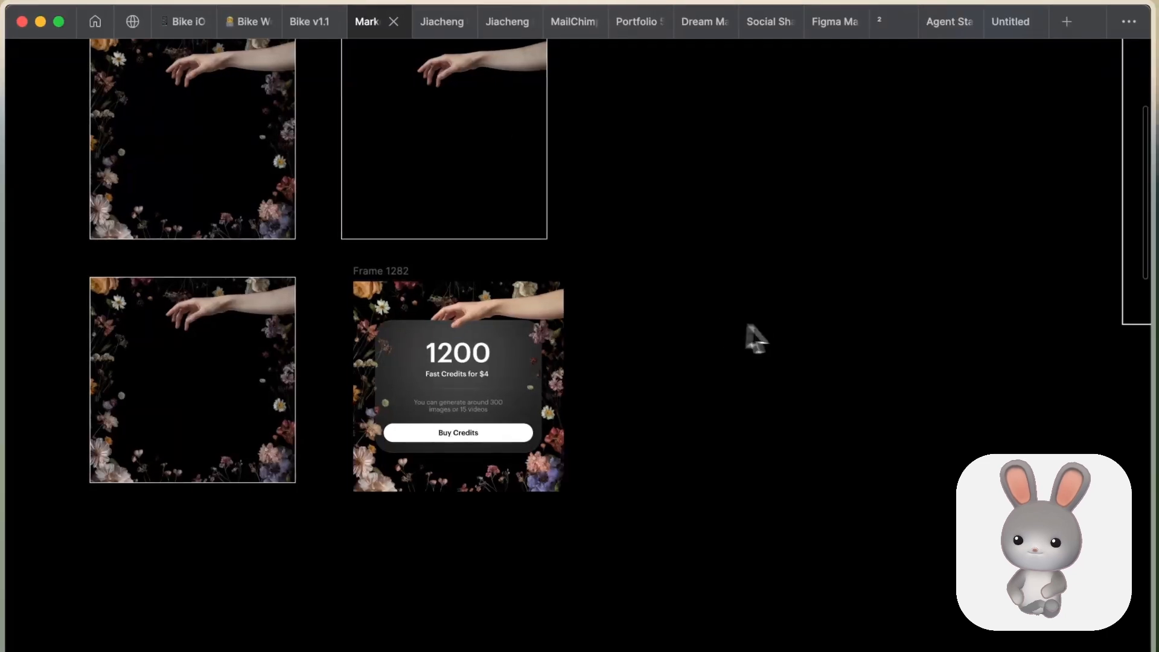
scroll(751, 333, "up", 6)
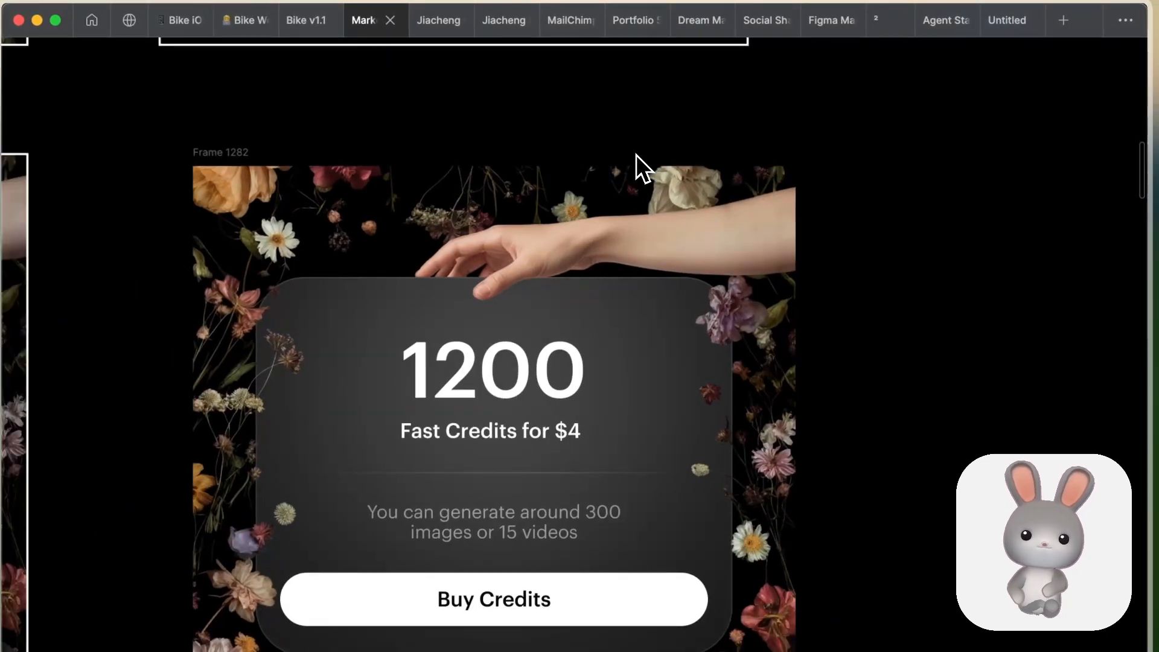
scroll(780, 320, "down", 5)
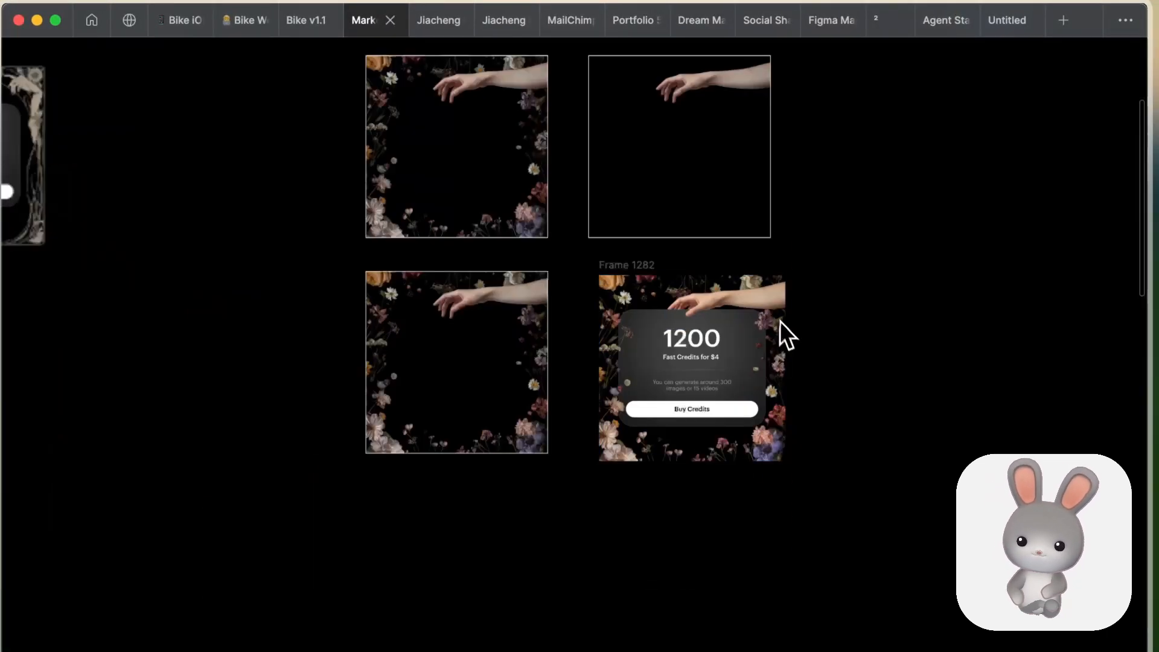
scroll(192, 453, "right", 6)
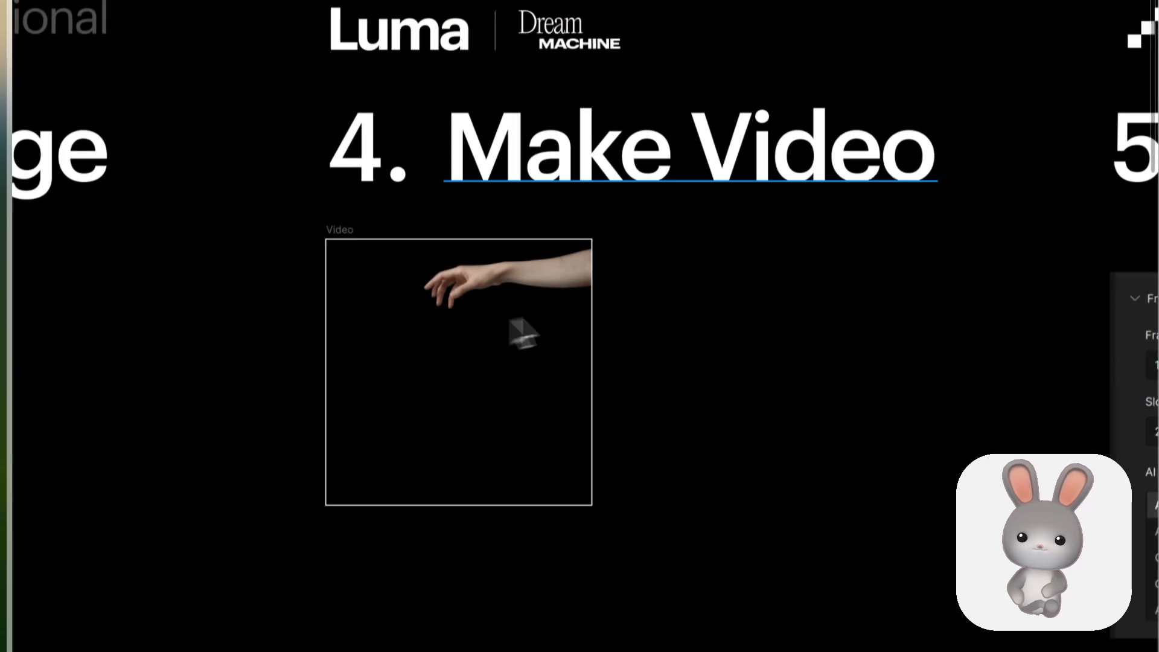
left_click(343, 223)
key("shift+space")
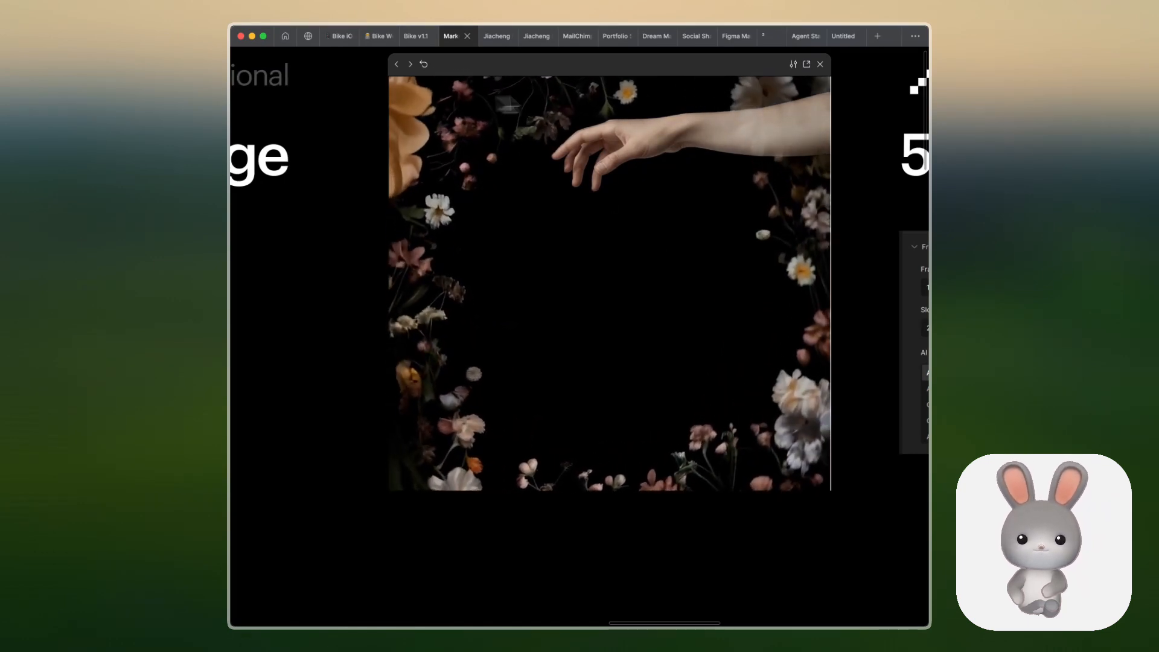
left_click_drag(650, 97, 414, 191)
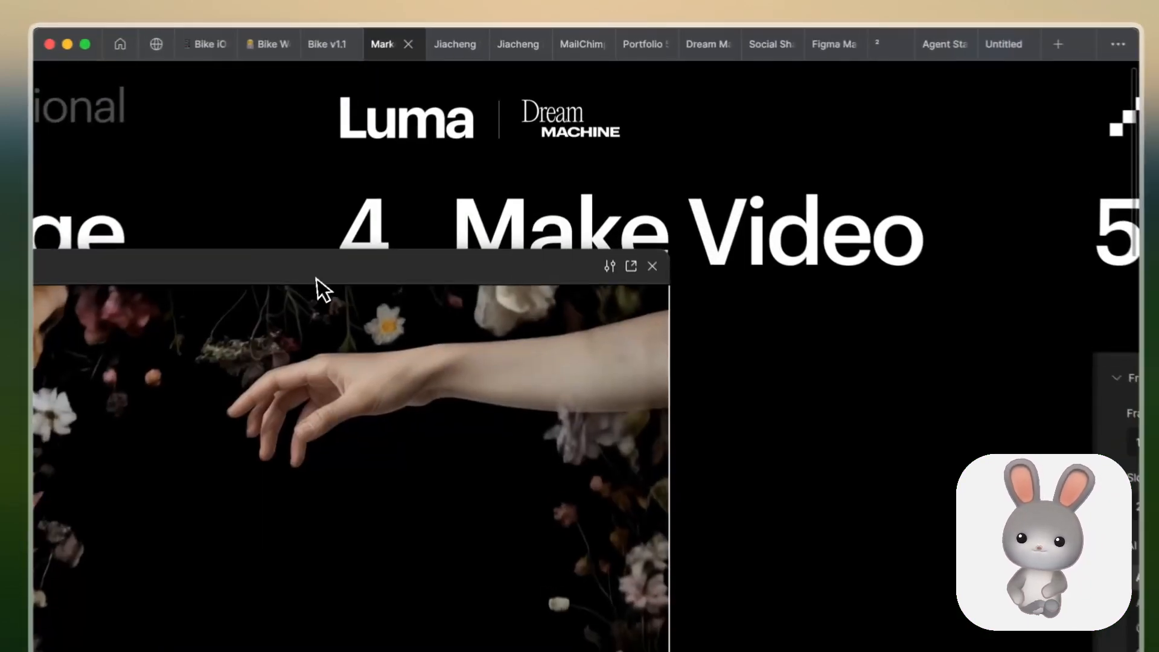
left_click(653, 264)
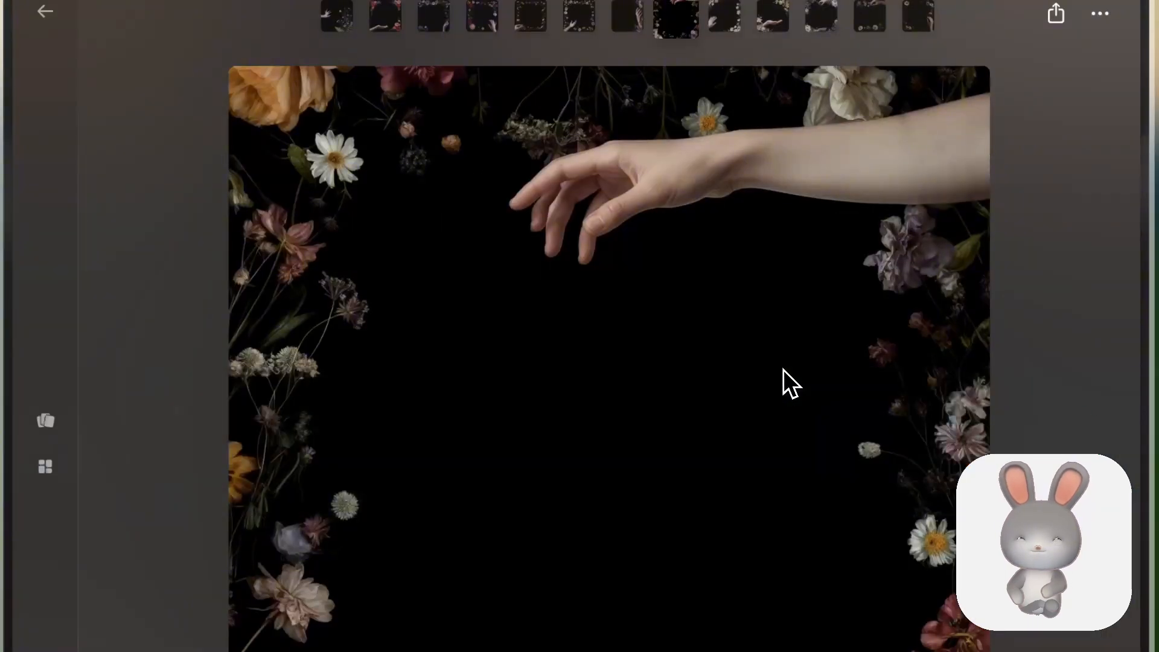
Switch to Dream Machine, return from the enlarged image to the boards overview, and open the Floral Elegance board
key("Escape")
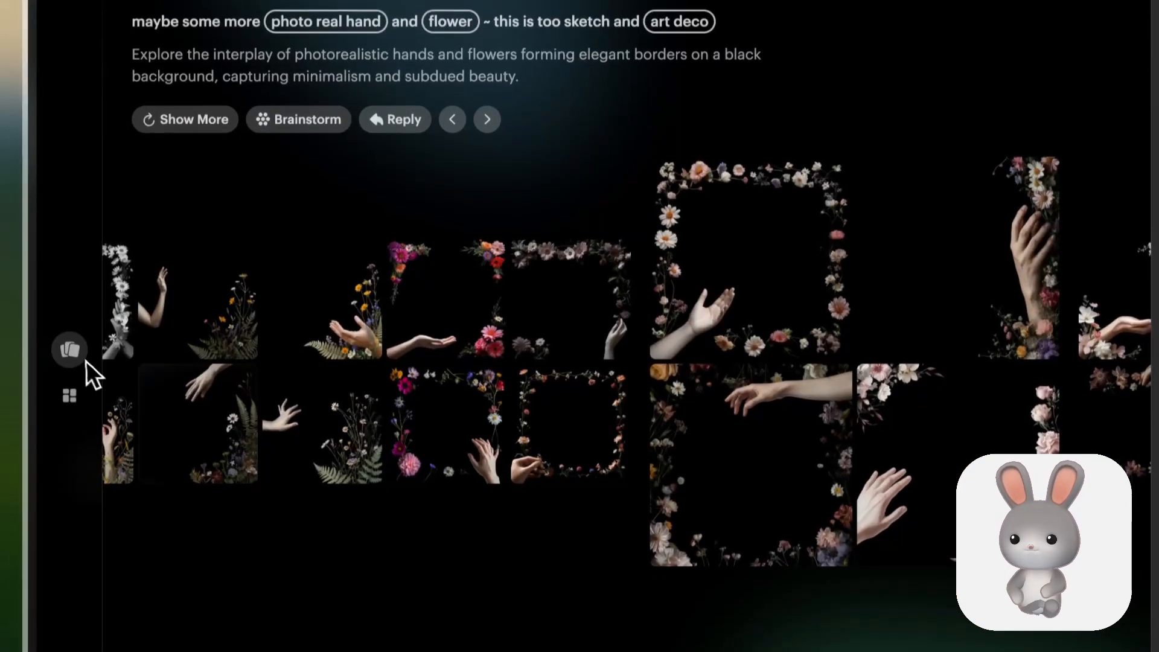
left_click(54, 412)
left_click(78, 352)
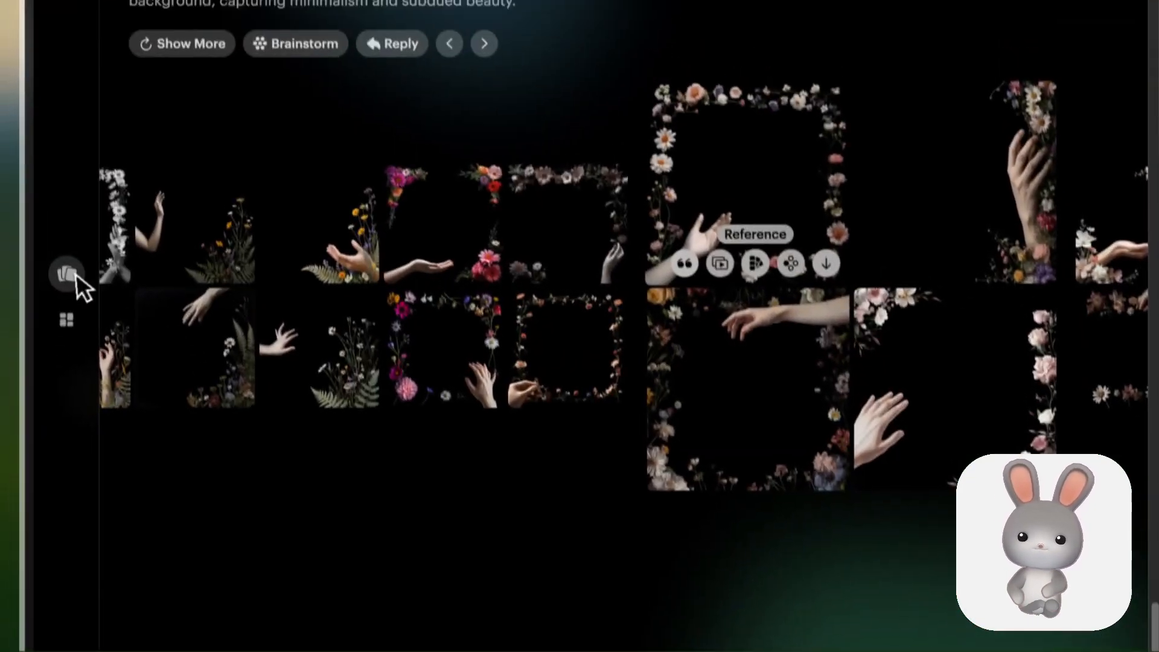
left_click(66, 275)
left_click(302, 90)
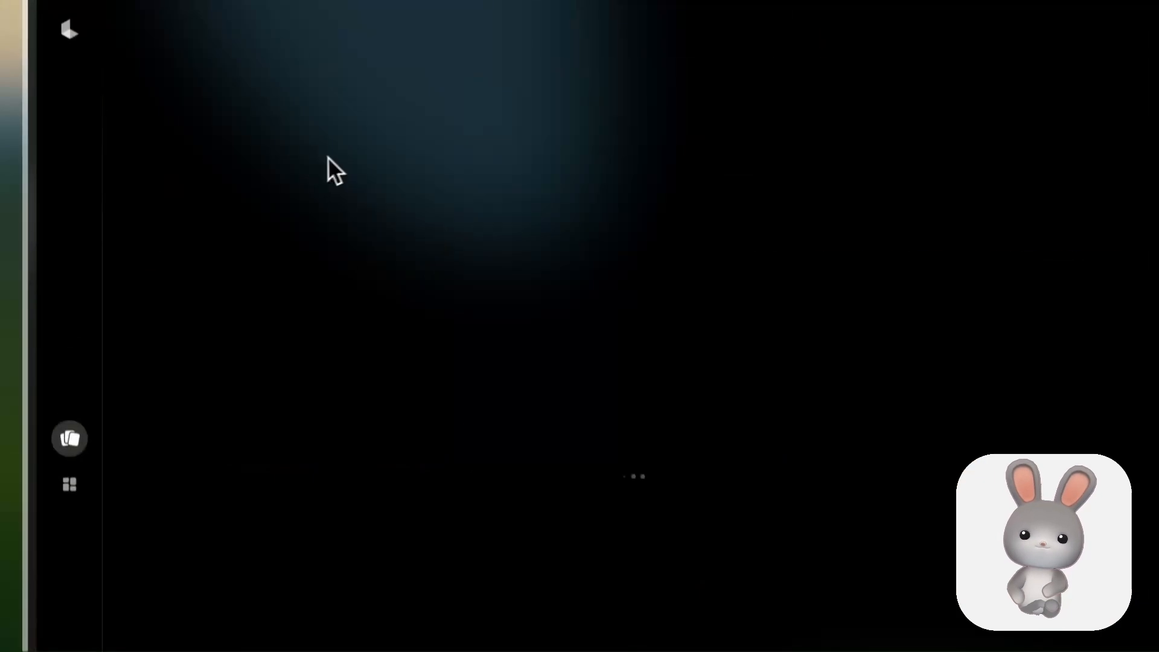
left_click(69, 449)
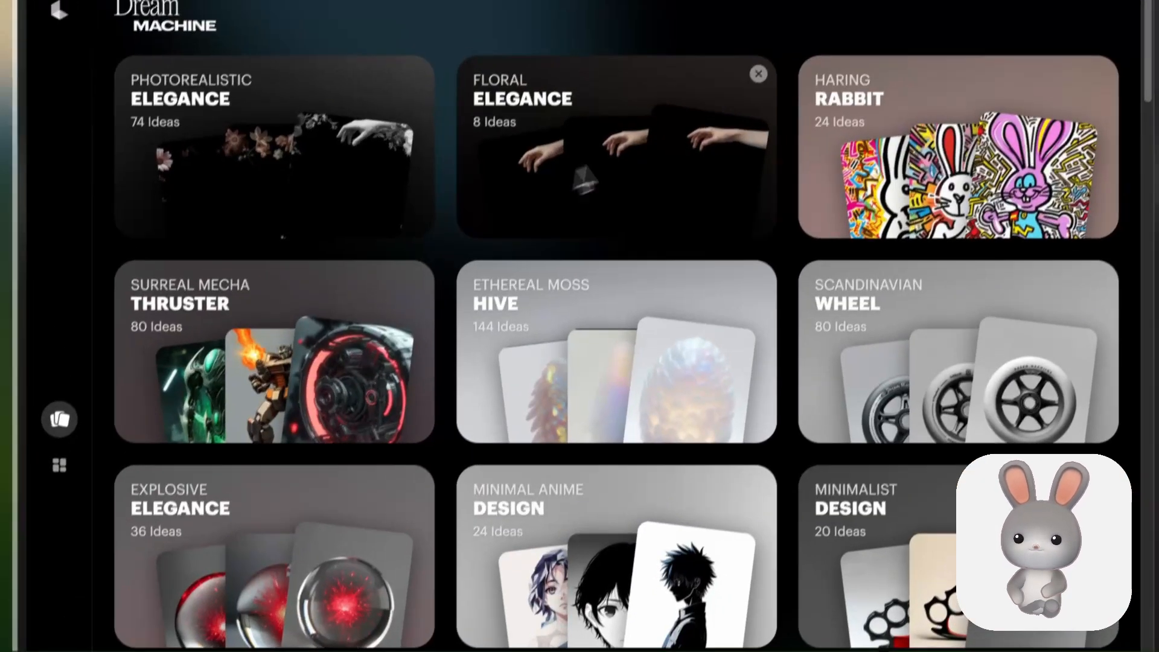
left_click(579, 145)
scroll(644, 436, "down", 6)
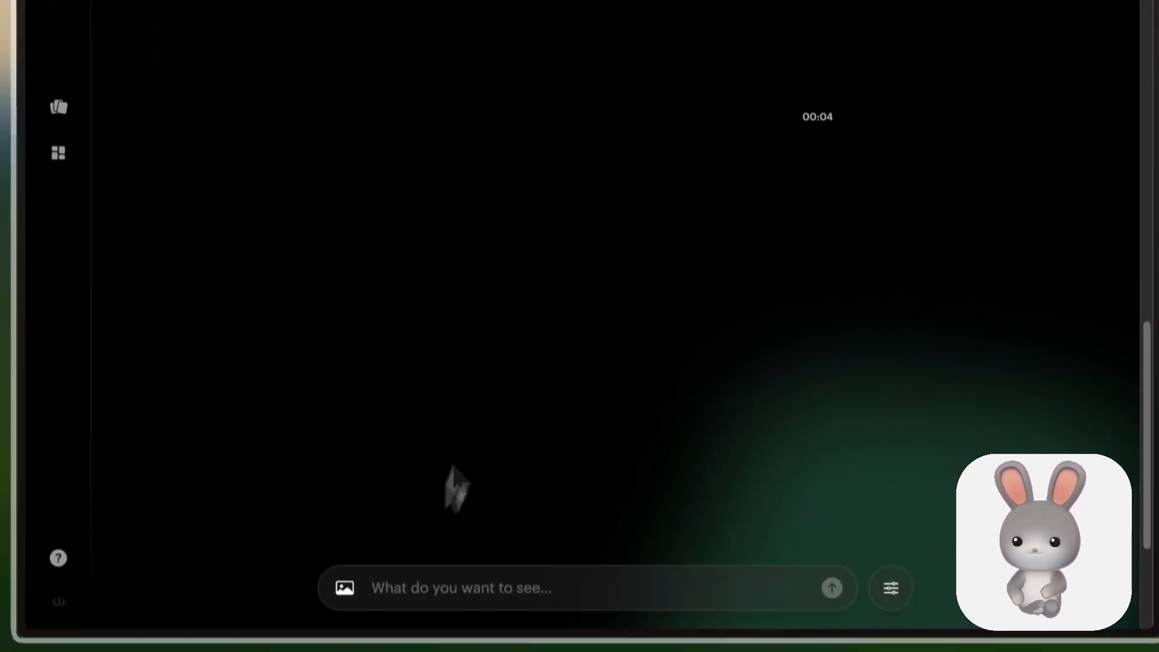
scroll(452, 477, "up", 6)
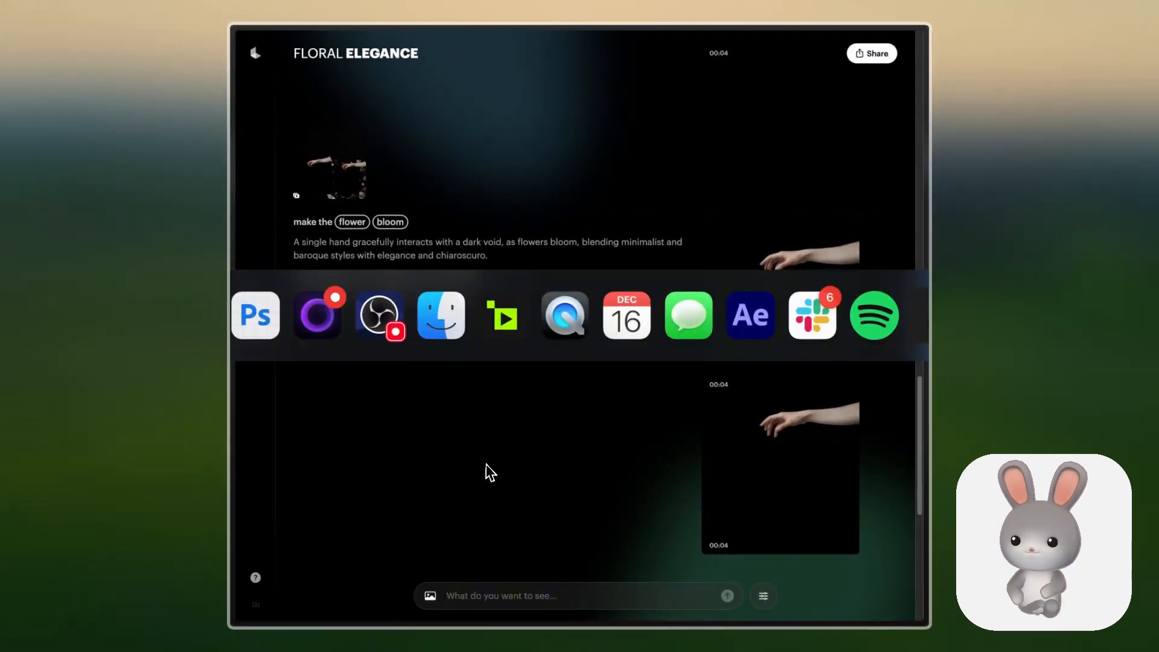
Generate a video from Keyframe1.png and Keyframe2.jpeg in the Keyframe folder as keyframes, with the prompt "flower bloom"
key("super+Tab")
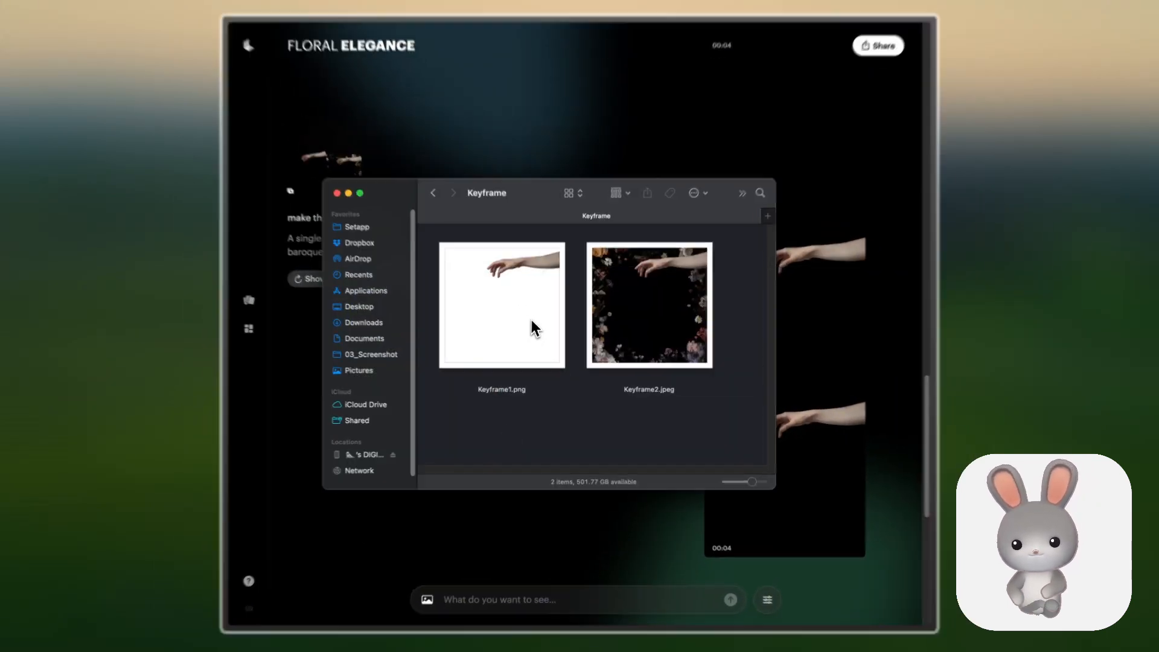
left_click_drag(531, 329, 449, 559)
left_click_drag(692, 138, 483, 546)
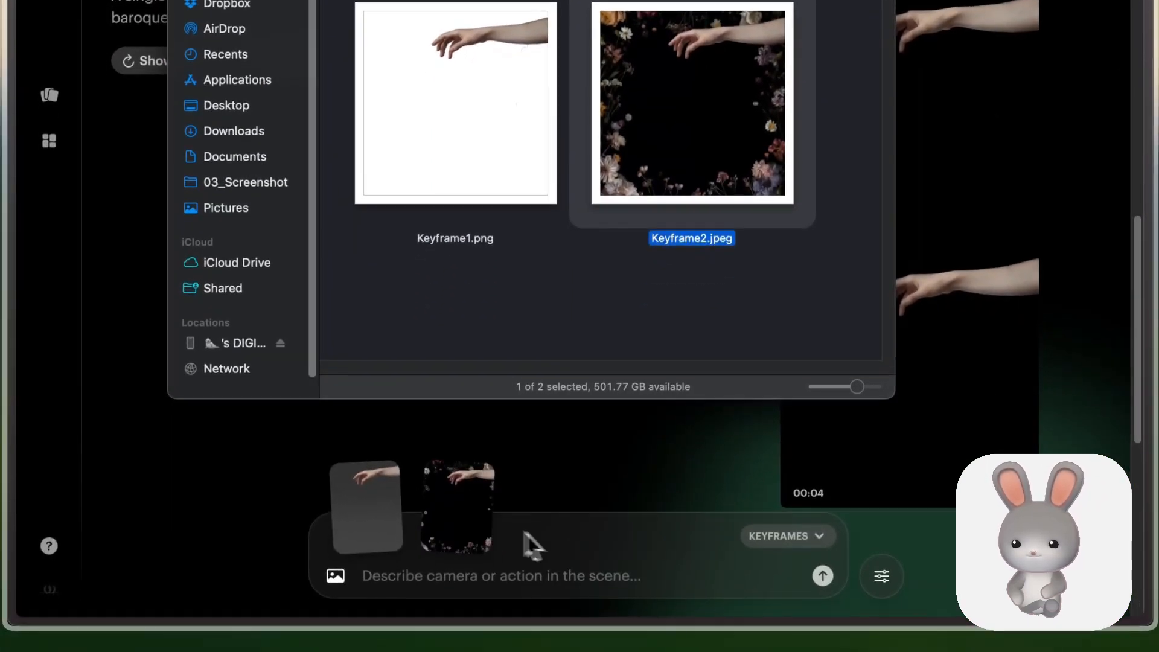
left_click(566, 575)
type("flower b")
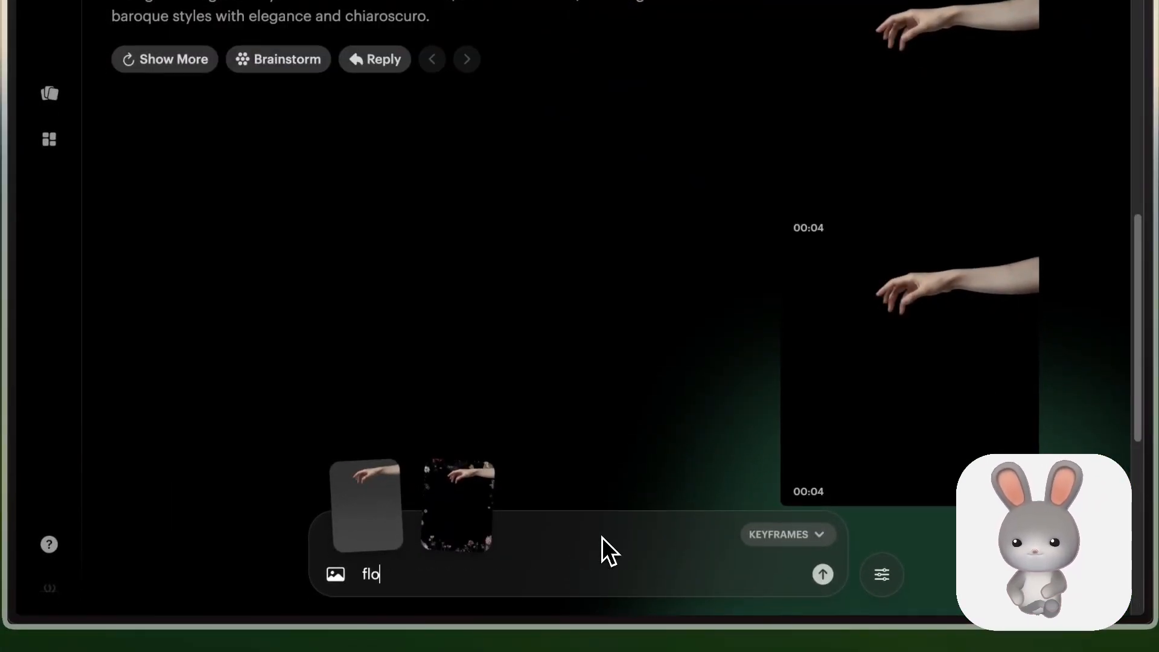
type("loom")
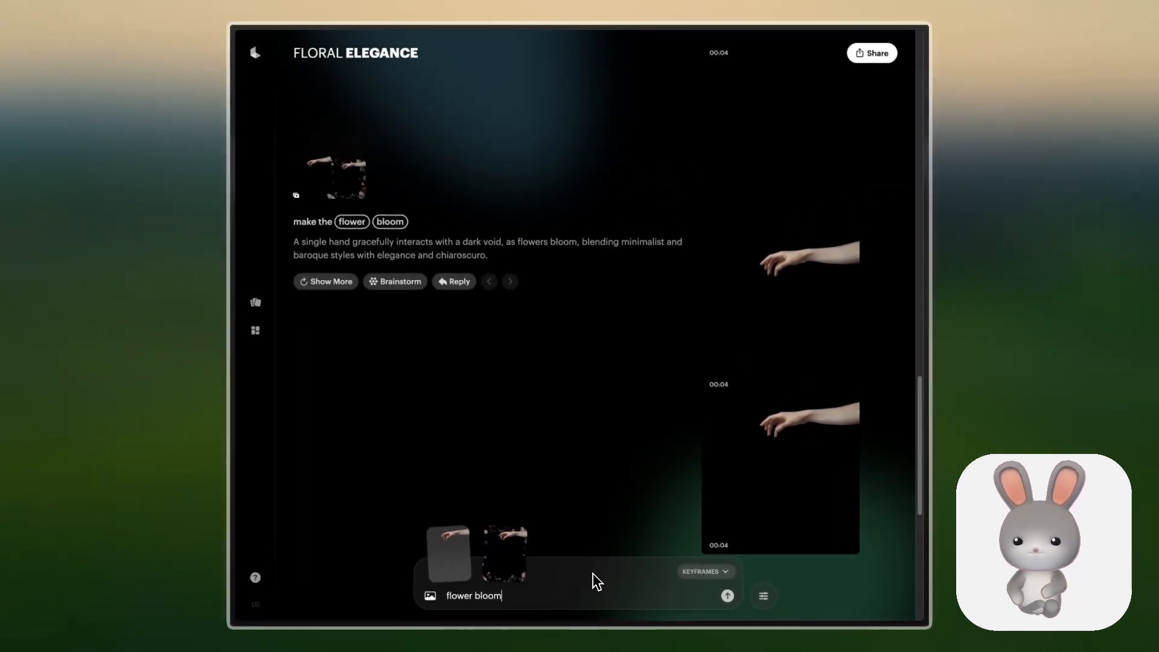
key("Return")
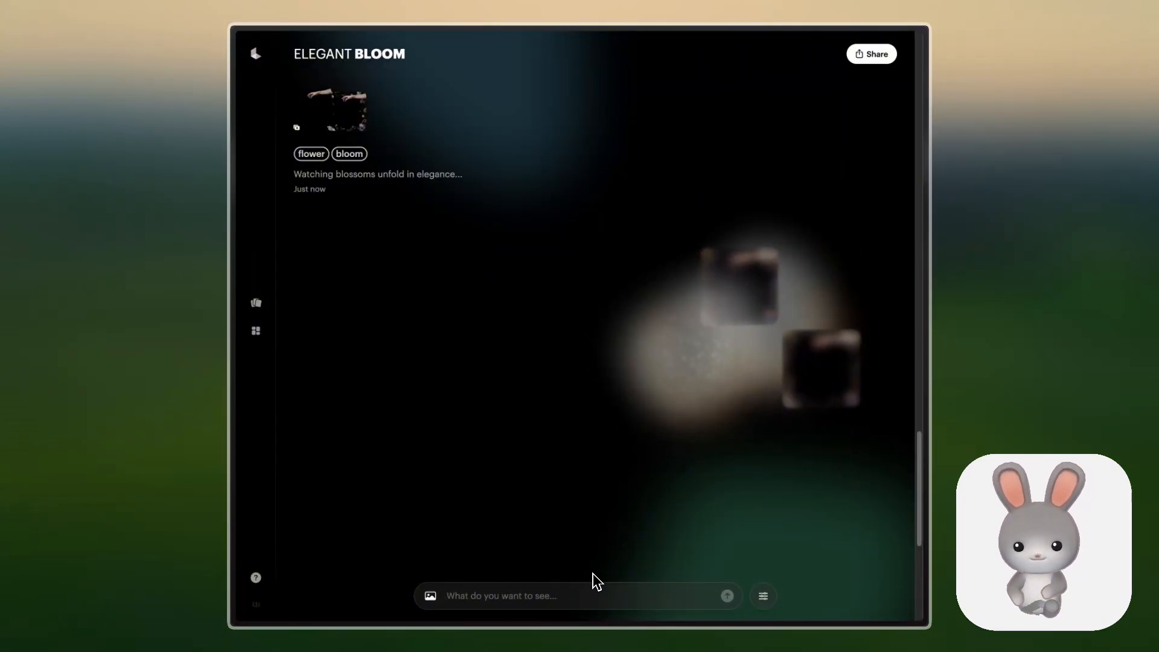
Review the board's earlier video generations and the flower bloom, flower grow and timelapse prompts used for them
scroll(582, 365, "up", 10)
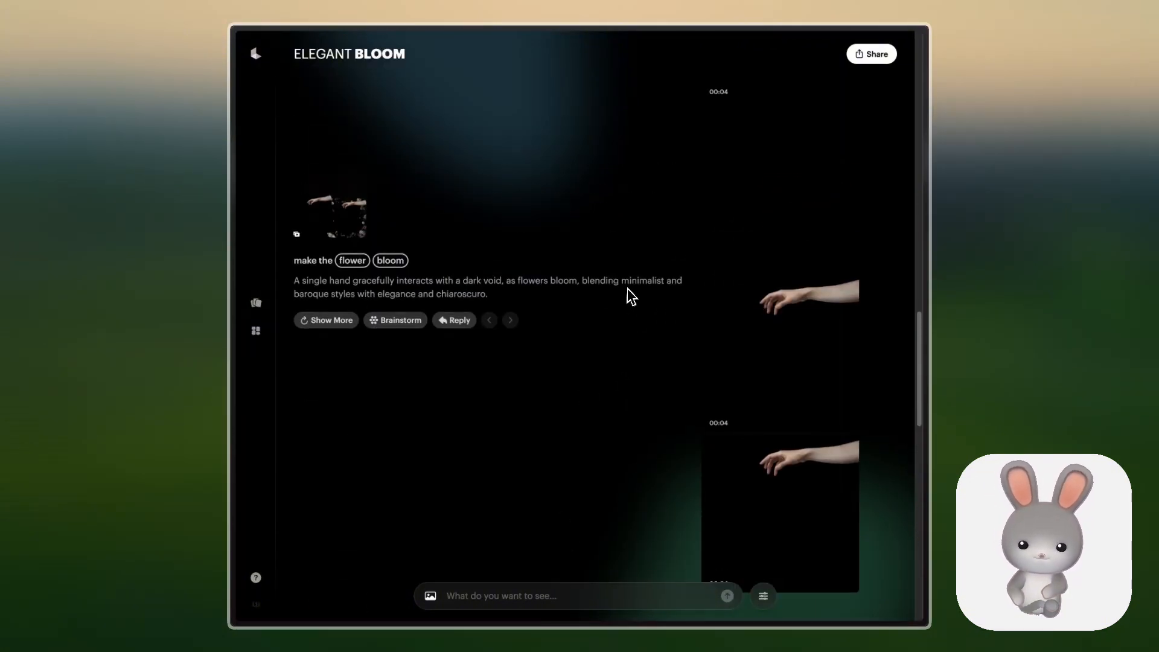
scroll(662, 285, "up", 15)
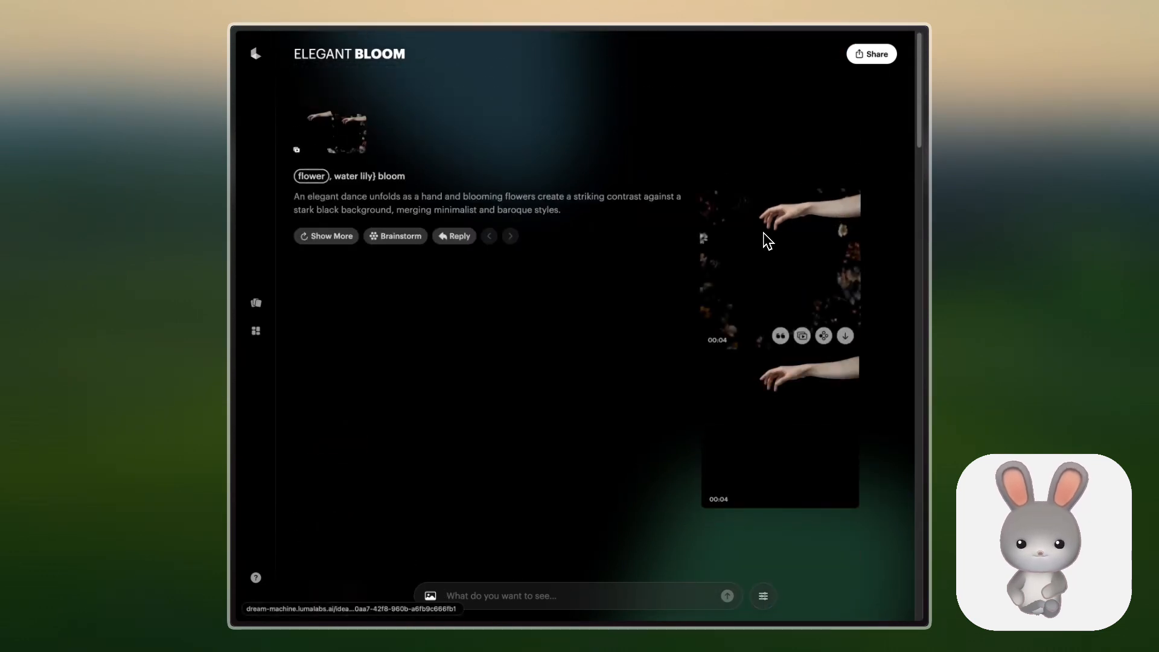
scroll(768, 240, "down", 5)
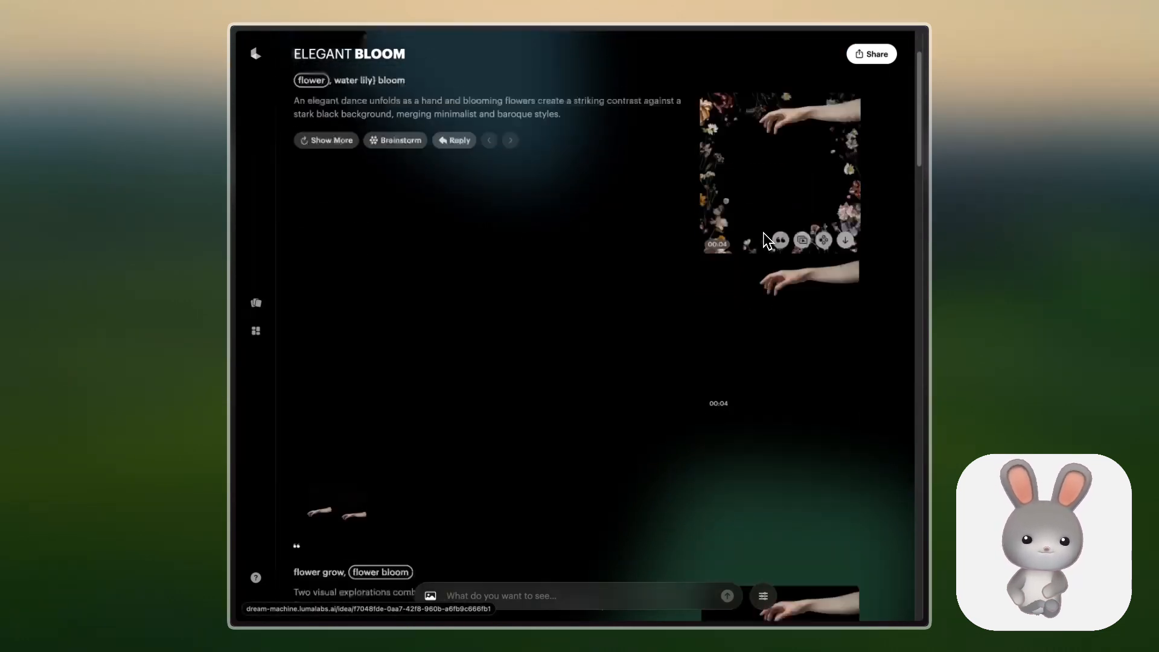
scroll(776, 253, "up", 2)
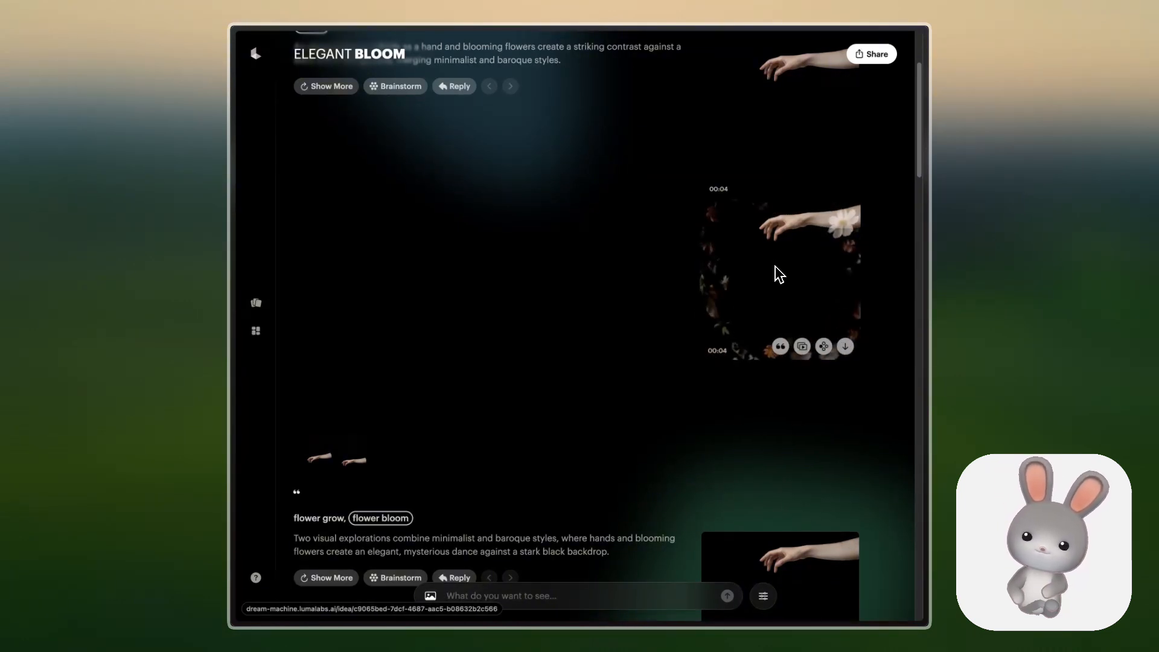
scroll(784, 269, "down", 6)
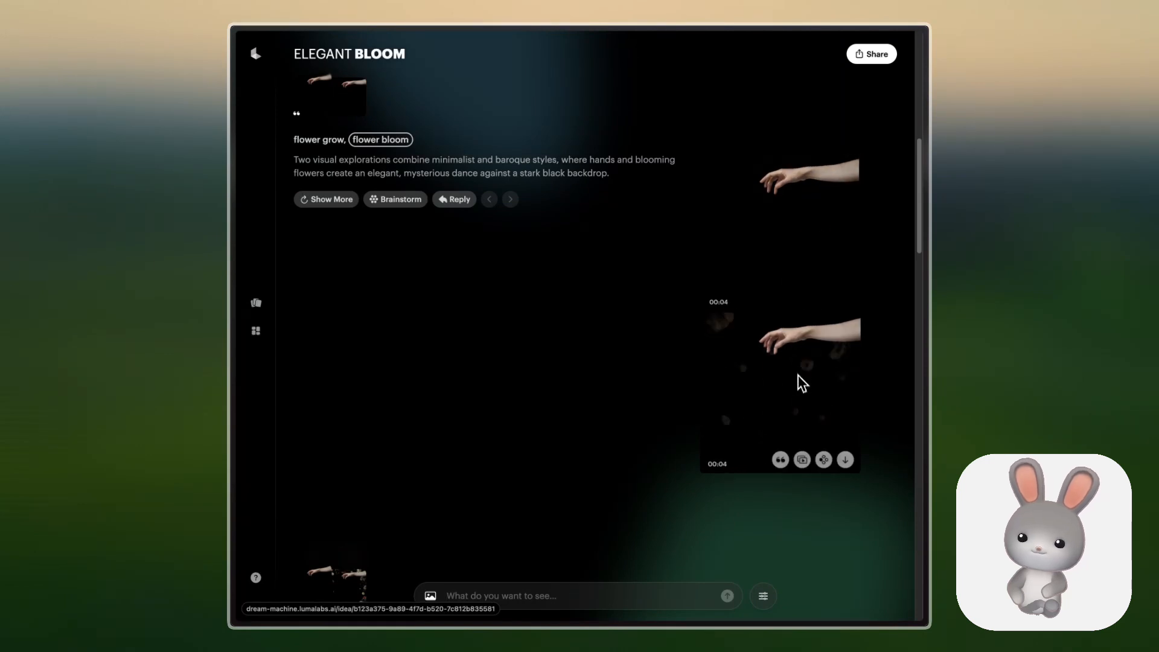
scroll(802, 387, "down", 5)
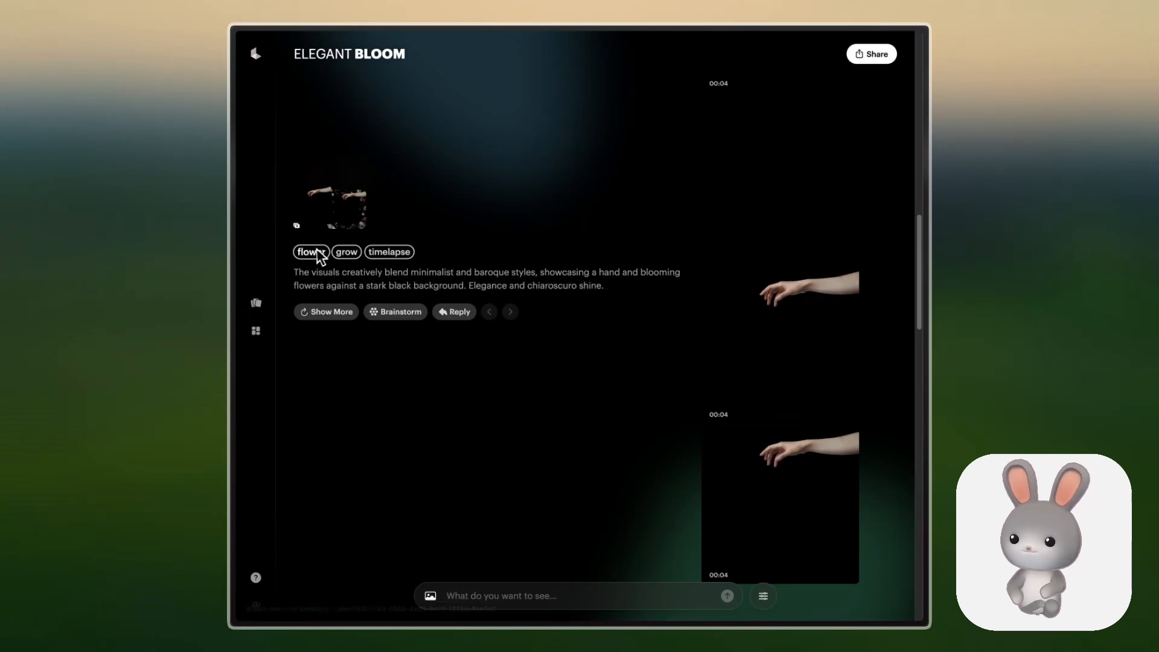
scroll(582, 300, "down", 6)
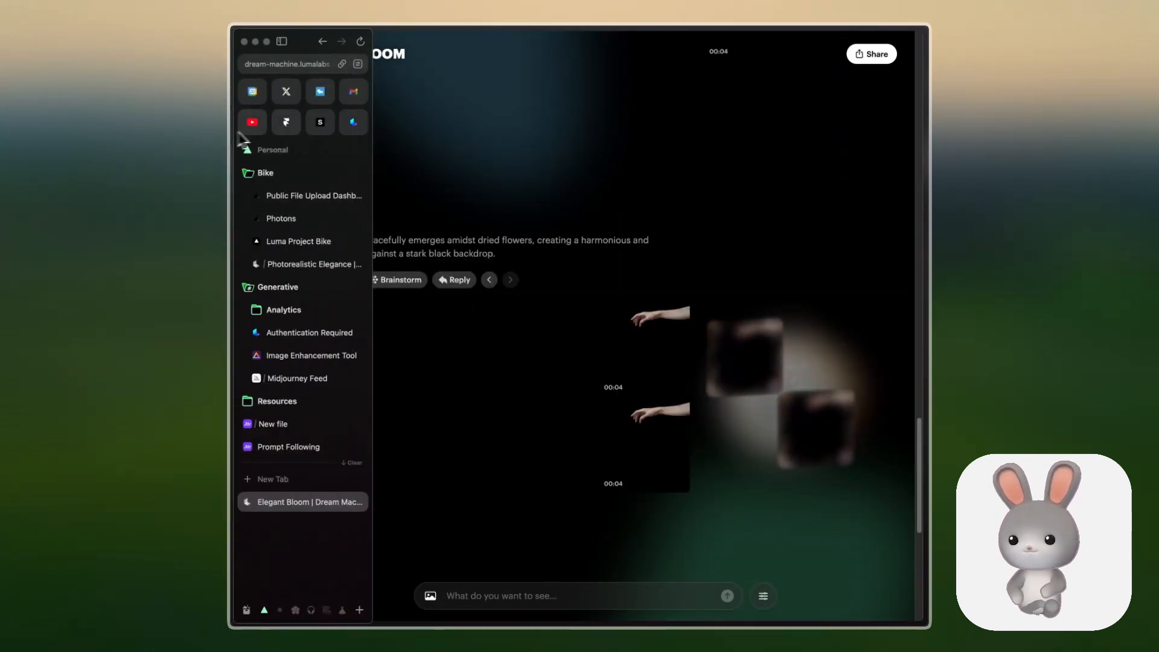
Return to Figma and examine the Upres, Retime Video section with its frame interpolation settings and retiming curve
key("super+Tab")
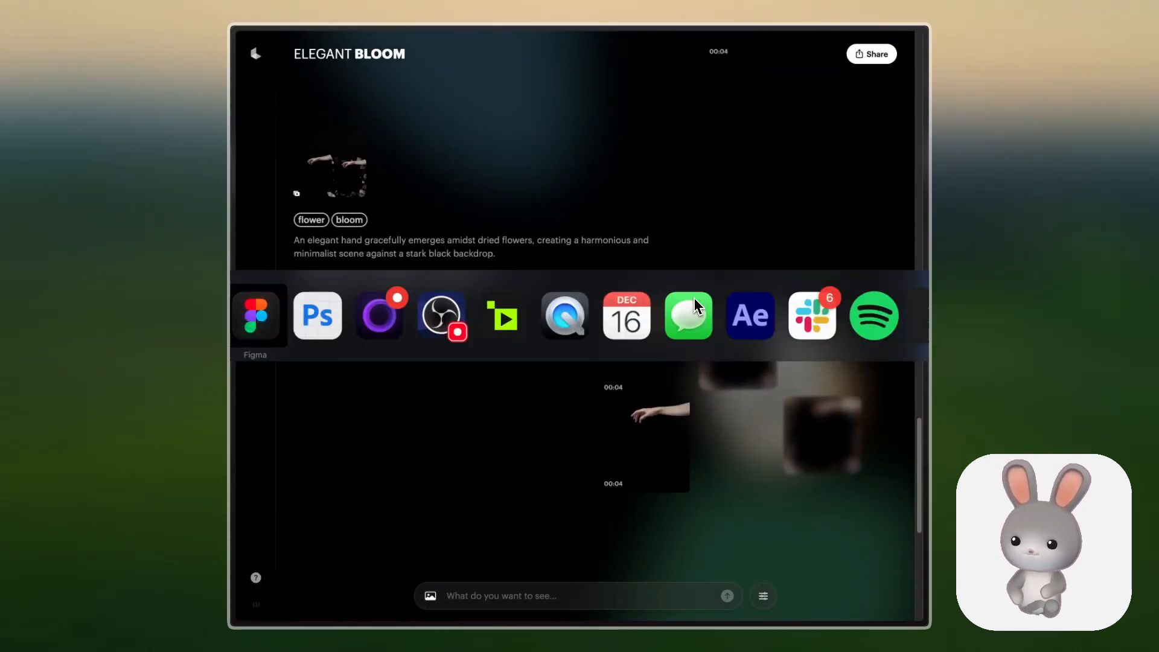
scroll(682, 287, "down", 4)
scroll(735, 311, "right", 6)
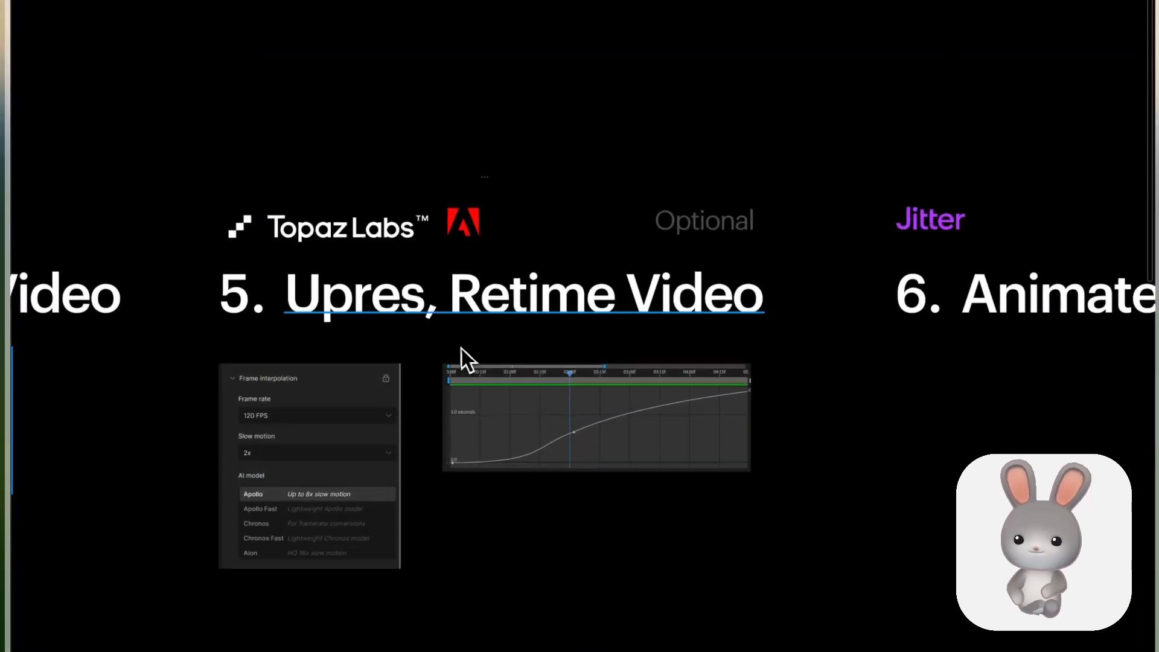
scroll(530, 296, "left", 2)
scroll(535, 326, "up", 3)
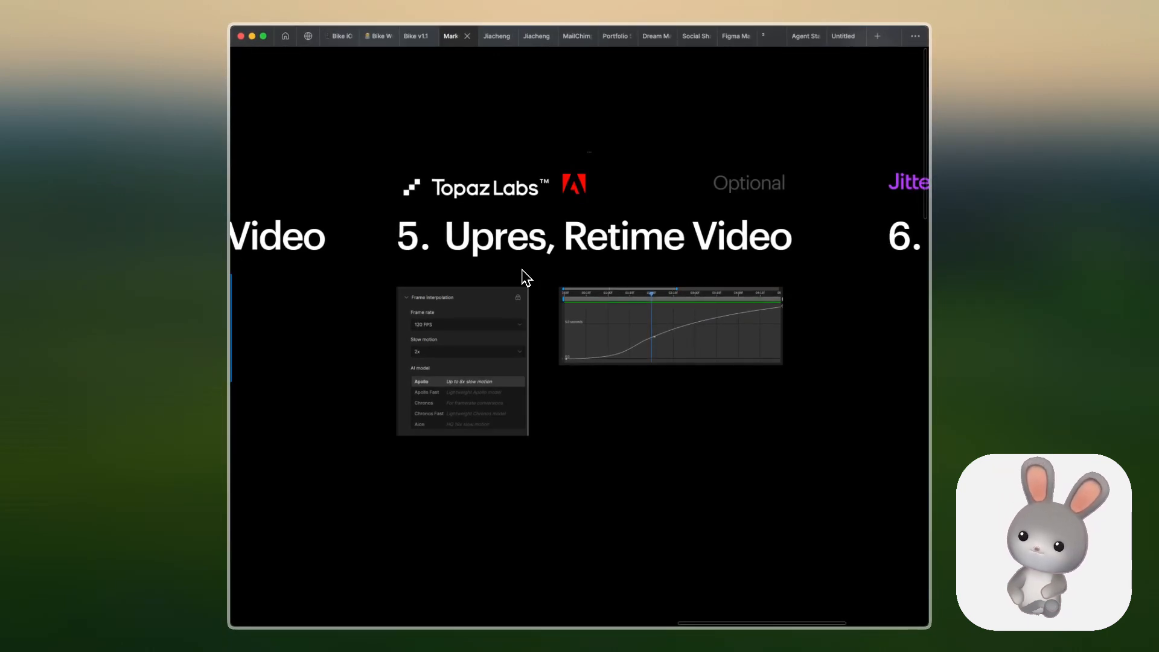
Switch to Topaz Video AI and examine the output resolution options and the frame interpolation settings of the Cloud Girl project
key("super+Tab")
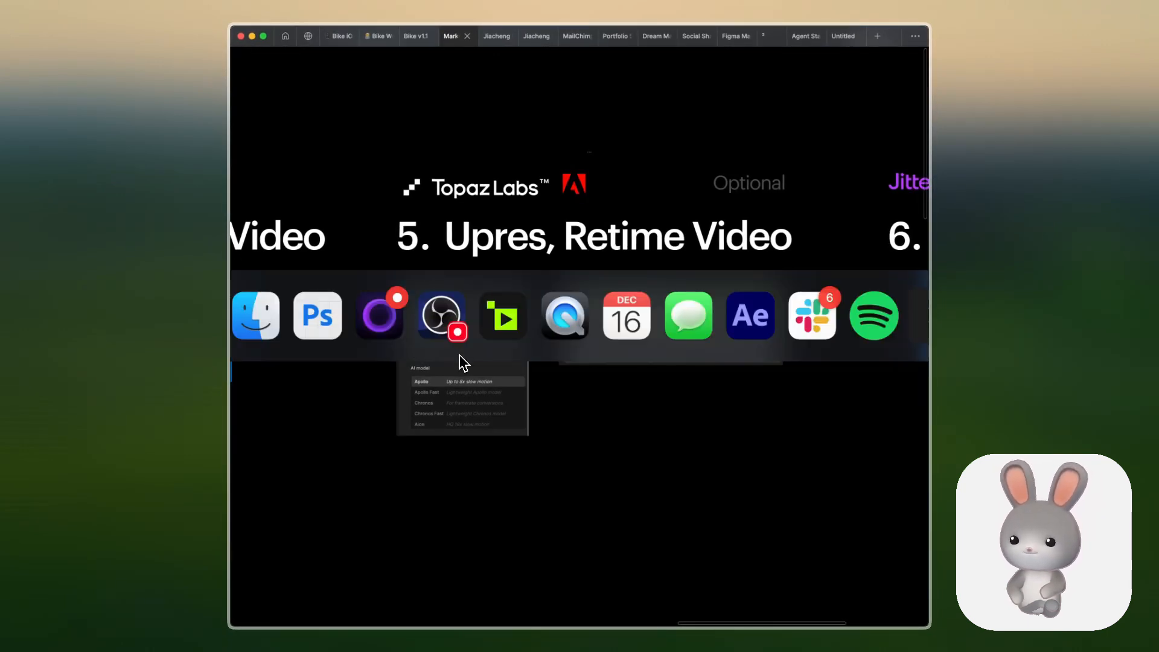
left_click(508, 331)
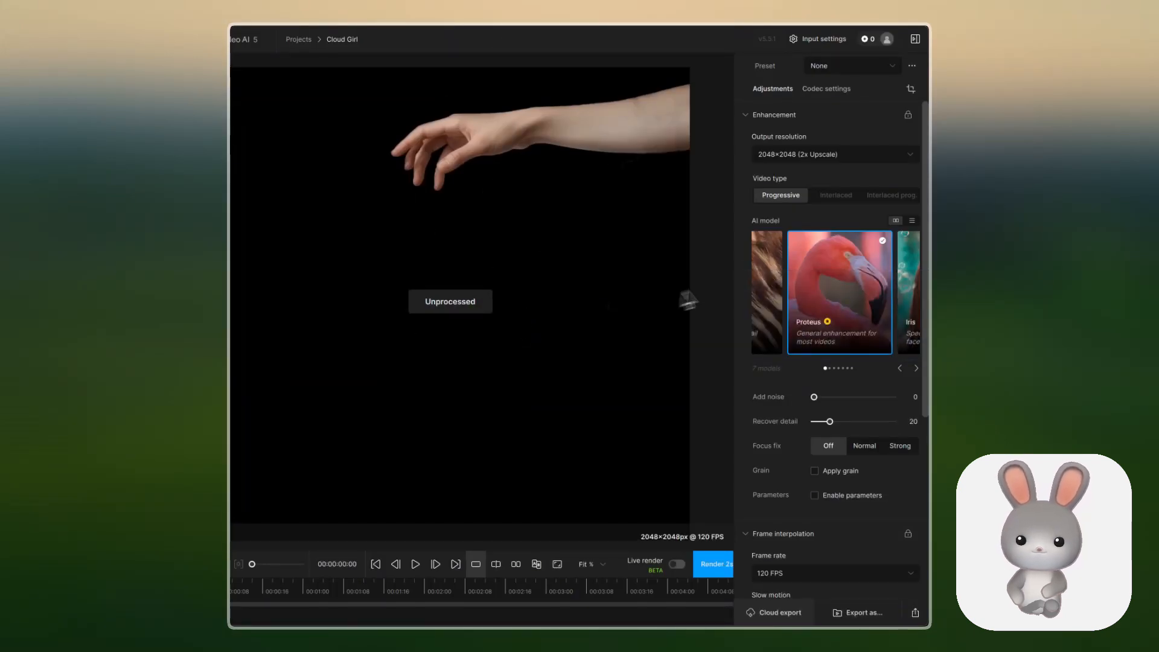
left_click(864, 155)
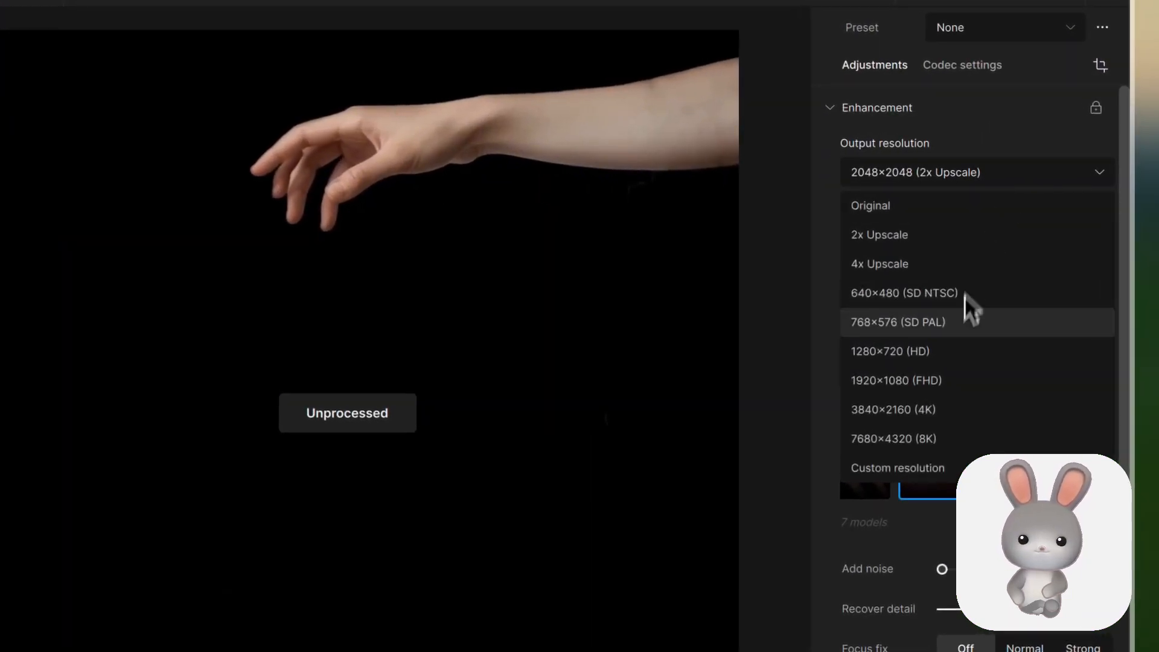
left_click(1022, 181)
scroll(966, 393, "down", 10)
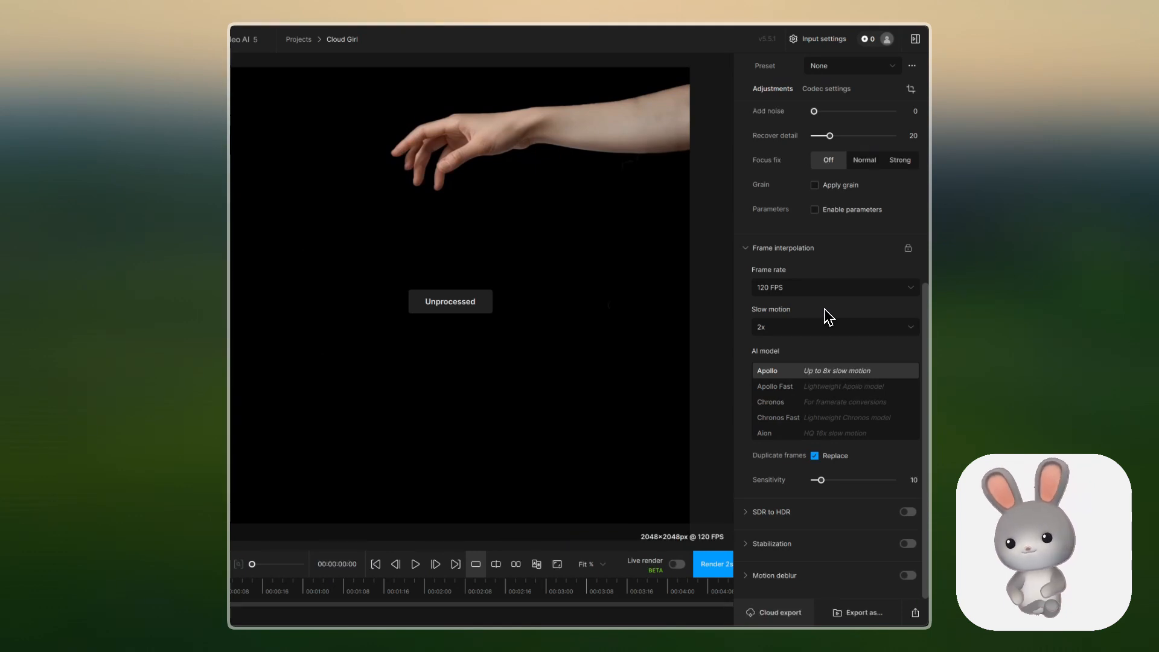
Switch to After Effects, select the Time Remap property and scrub through the flower composition to review its retiming curve
key("super+Tab")
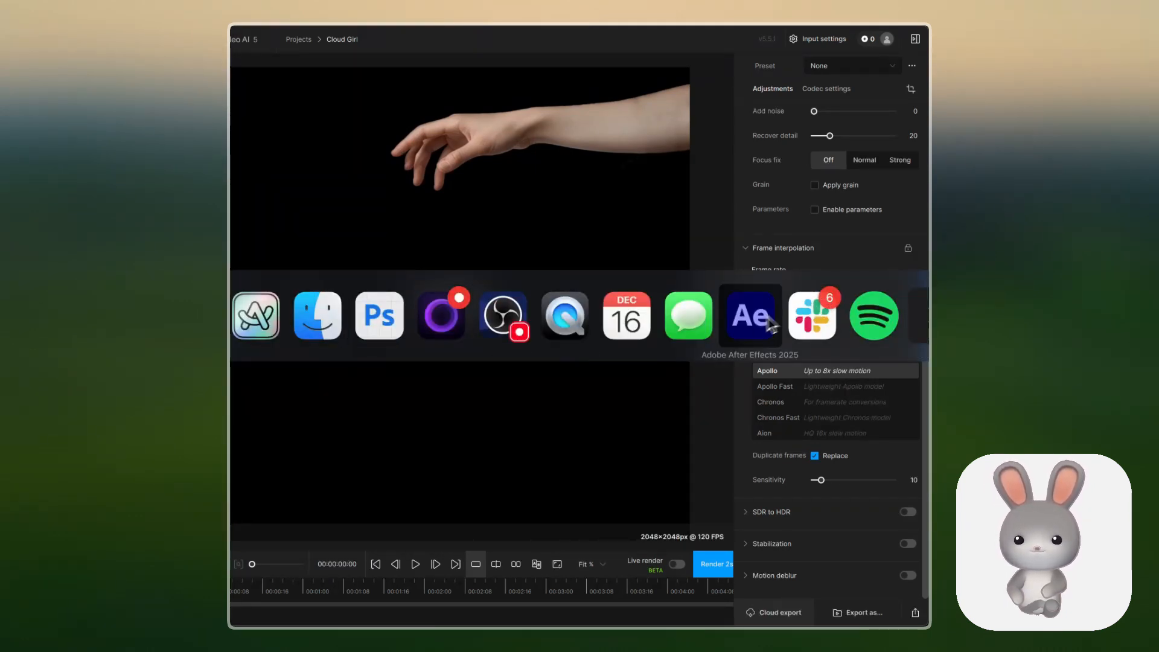
left_click(746, 334)
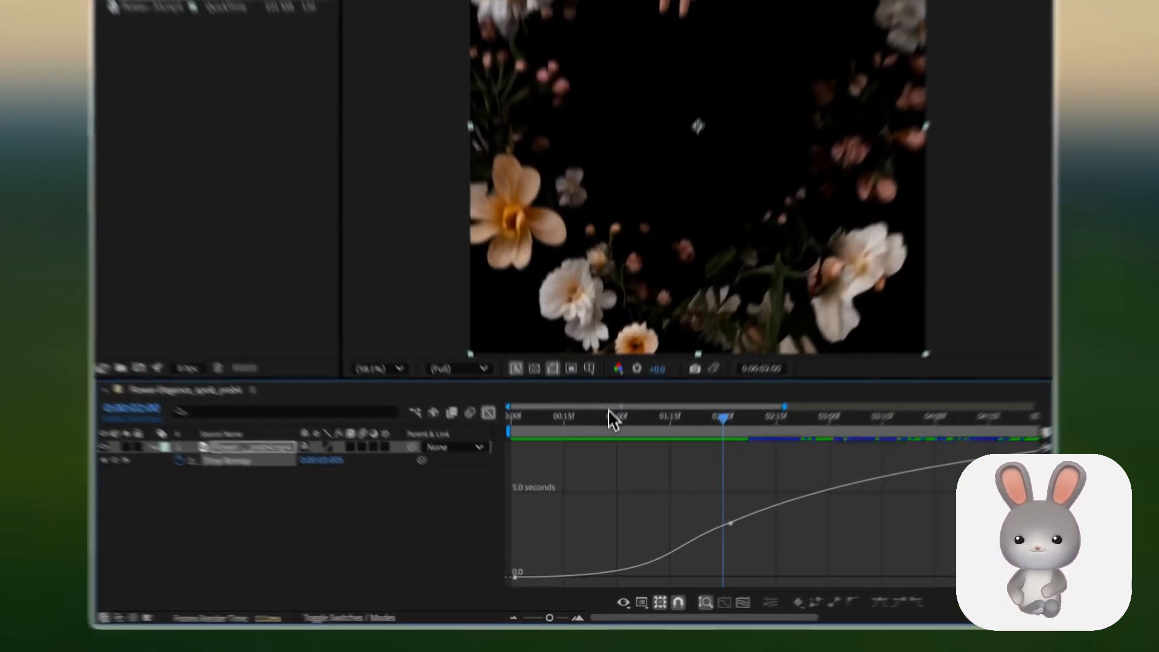
left_click_drag(605, 480, 733, 499)
left_click_drag(821, 418, 575, 458)
left_click(202, 430)
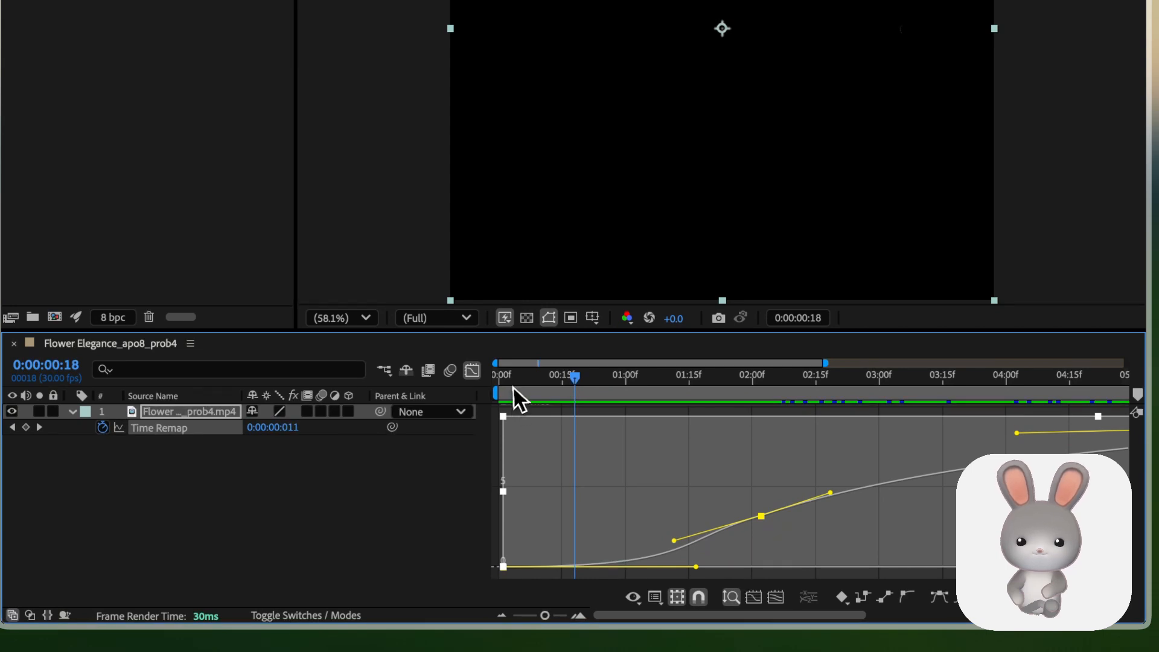
left_click_drag(513, 389, 1106, 416)
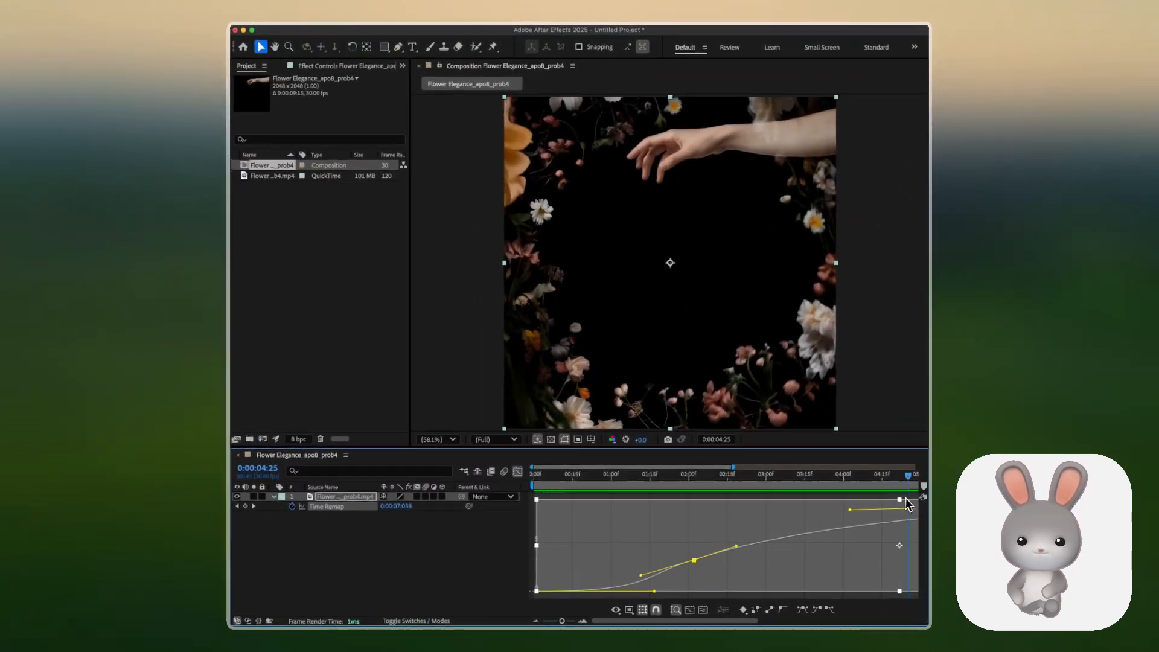
left_click_drag(911, 506, 554, 512)
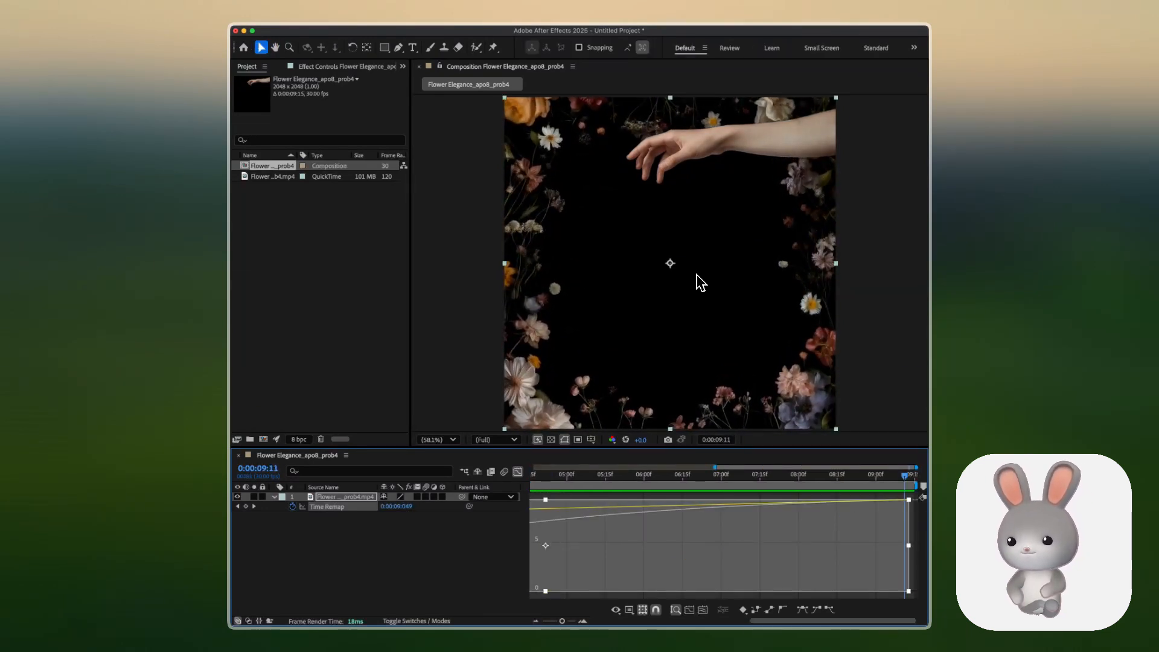
Return to Figma and view the section 6 heading, Animate Interface, beside the Upres, Retime Video section
key("super+Tab")
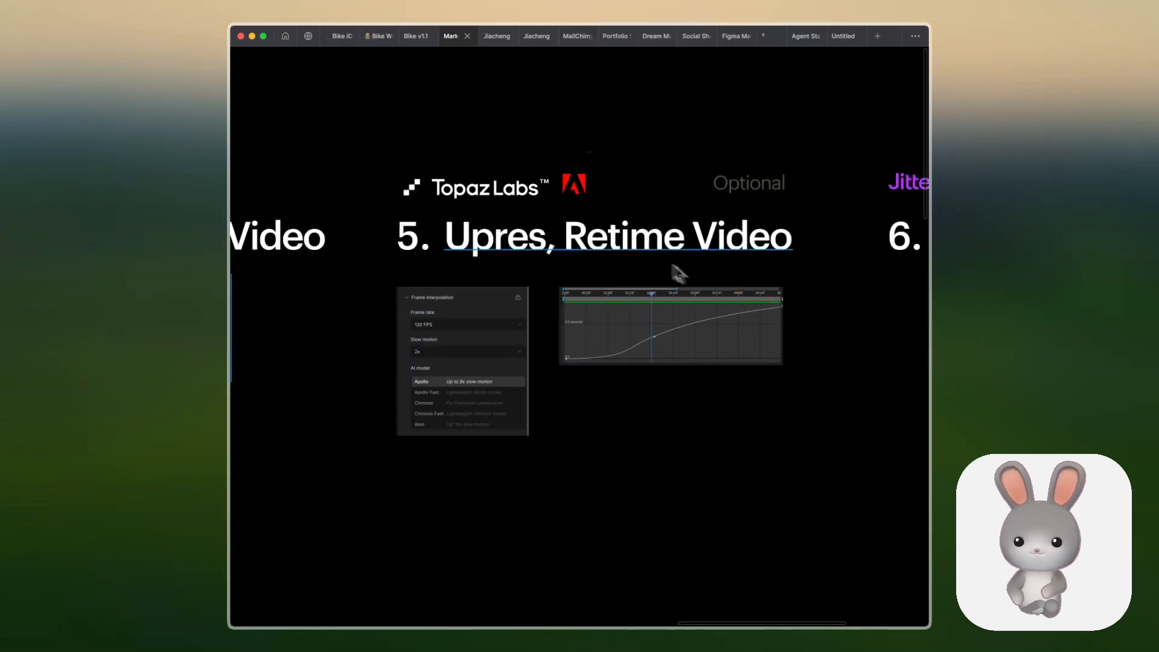
scroll(614, 257, "down", 3)
scroll(688, 275, "down", 3)
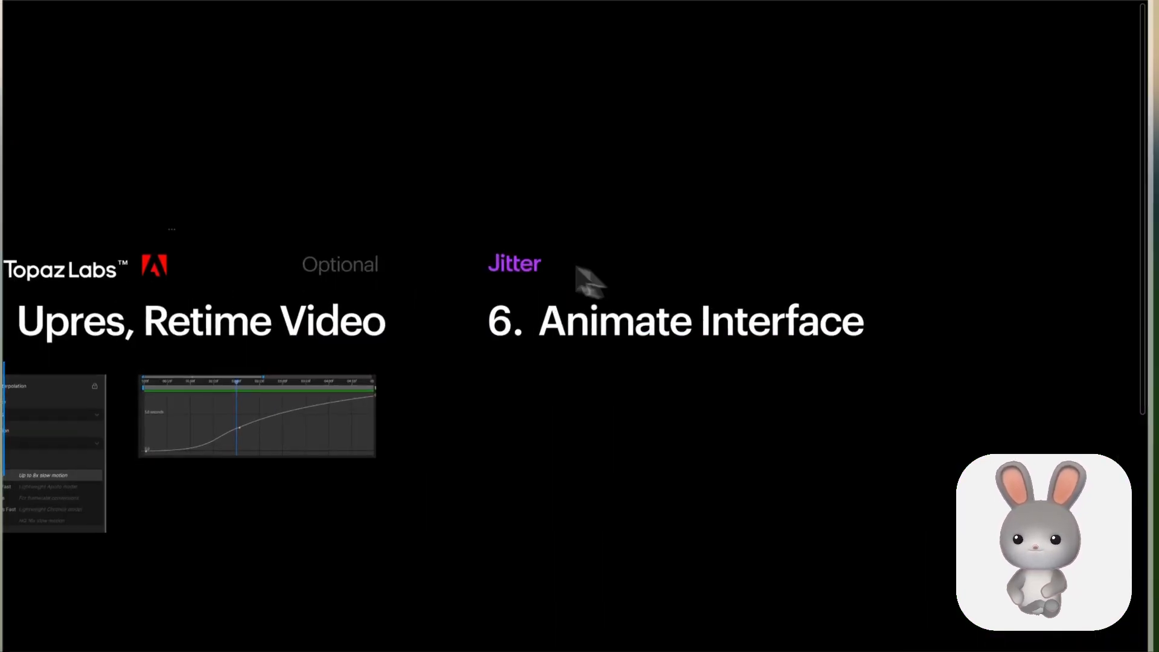
scroll(594, 272, "up", 4)
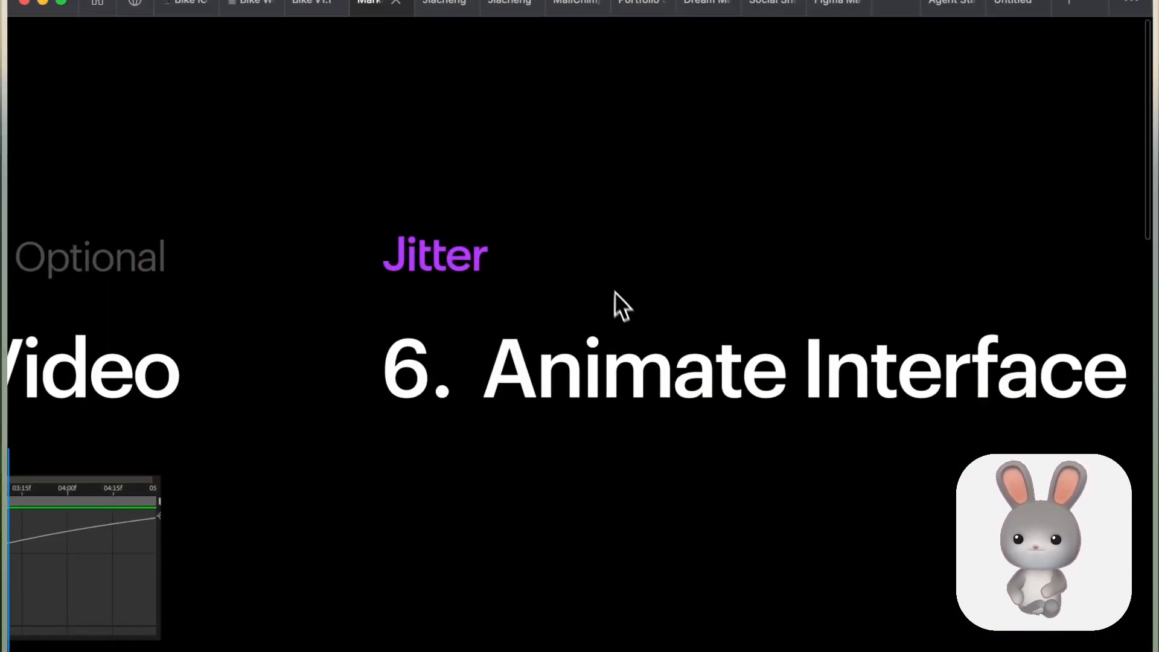
scroll(607, 260, "down", 1)
scroll(543, 263, "right", 3)
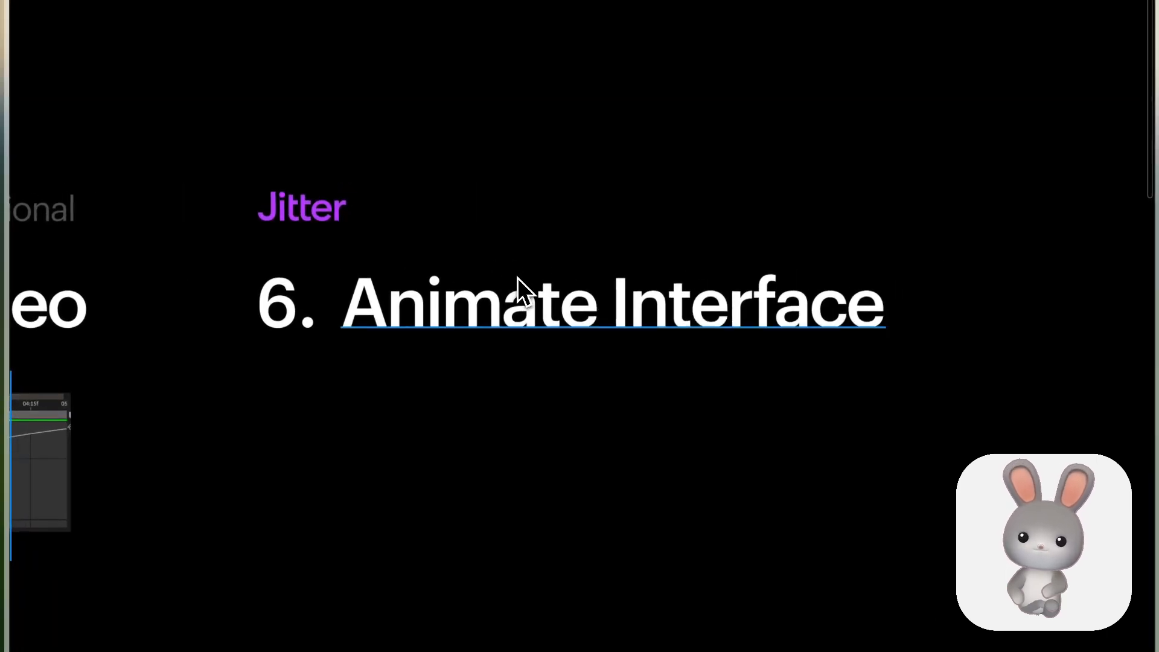
scroll(561, 356, "down", 8)
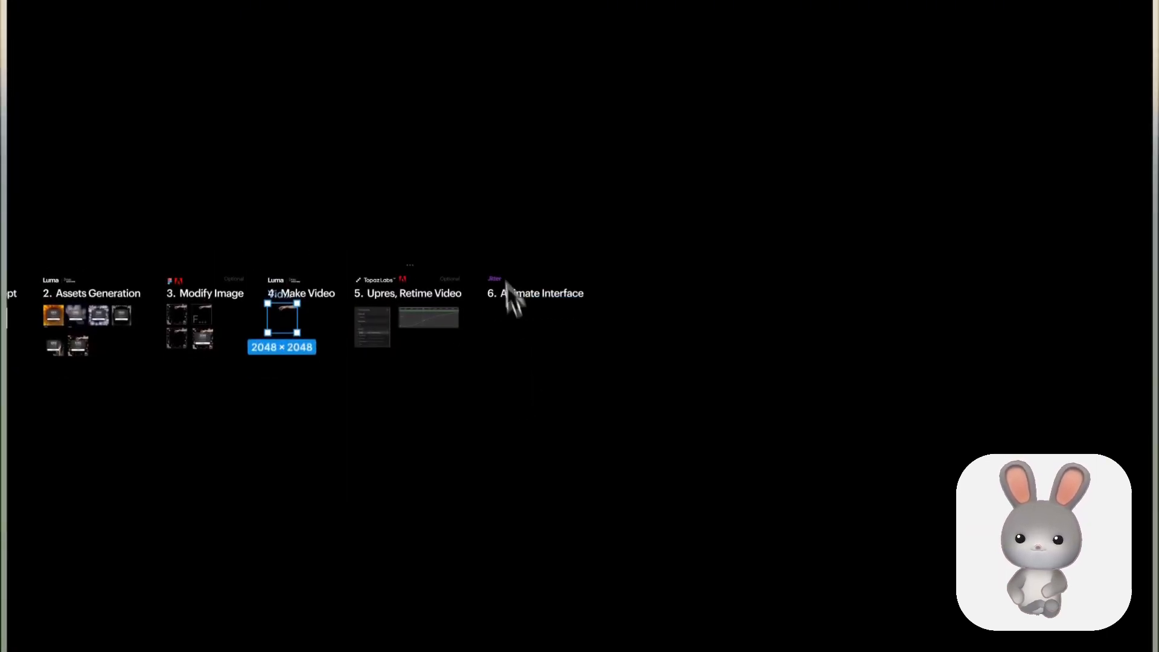
Find the credits card frames below the process overview and view the 1200 credits card in Frame 6
scroll(525, 296, "up", 6)
scroll(595, 339, "down", 8)
scroll(600, 394, "down", 5)
scroll(600, 393, "left", 5)
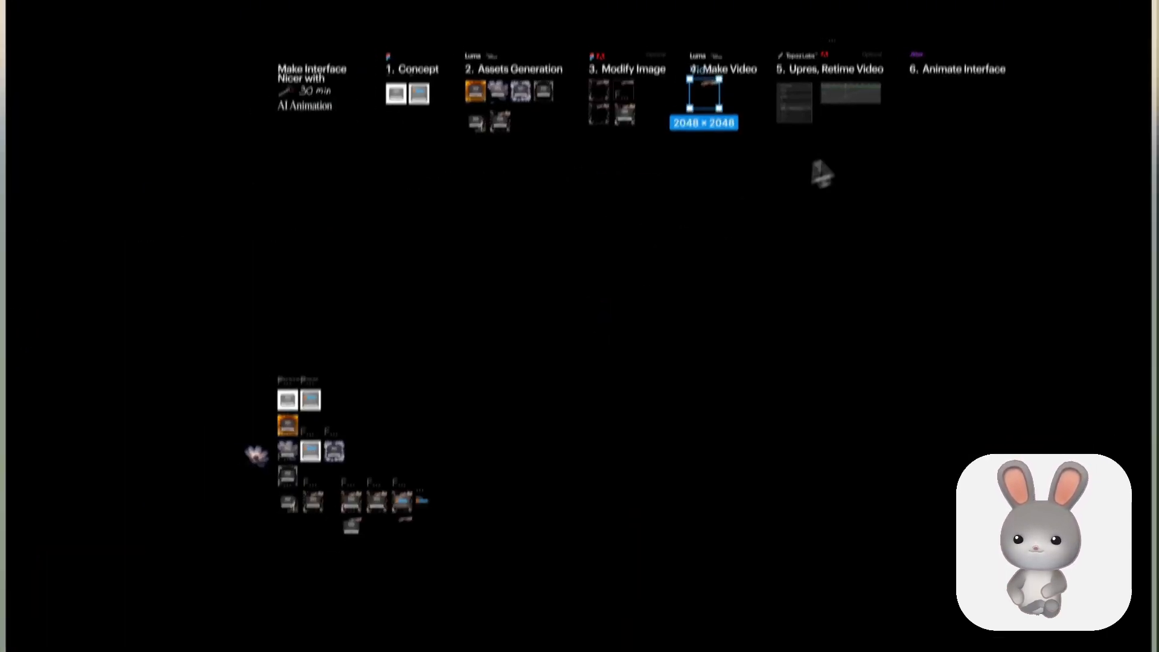
scroll(556, 280, "down", 3)
scroll(556, 279, "left", 3)
scroll(524, 370, "up", 10)
scroll(790, 331, "left", 5)
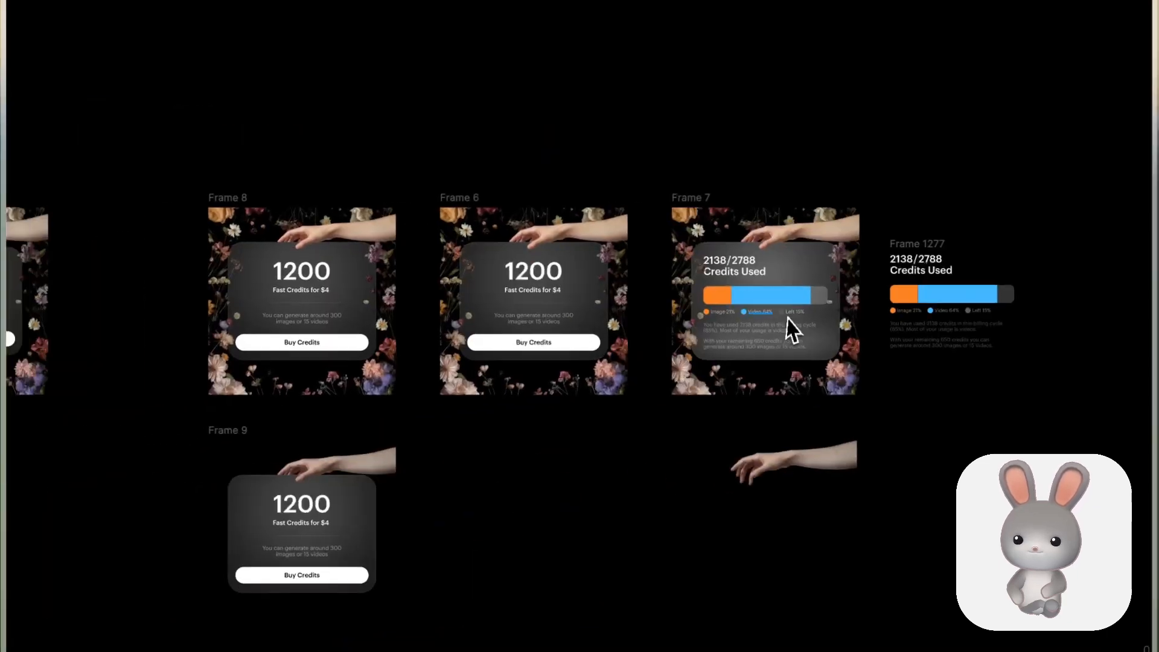
left_click(583, 277)
scroll(583, 277, "down", 3)
scroll(583, 278, "left", 1)
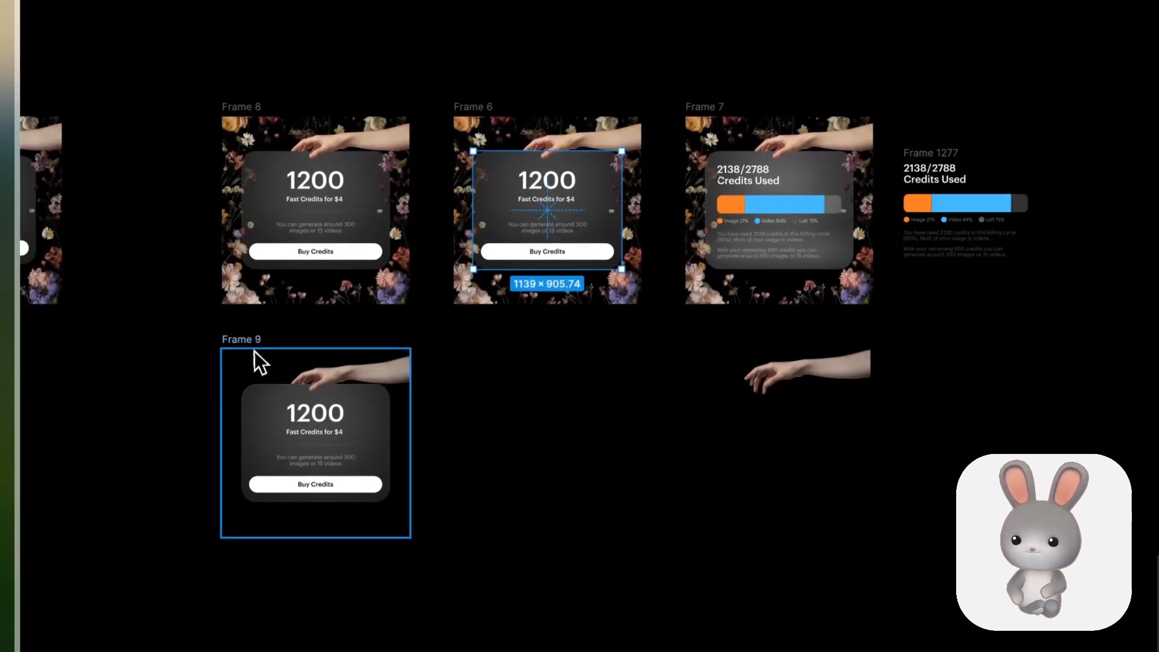
Run the Jitter plugin on Frame 9 and copy the frame for animation
key("ctrl+k")
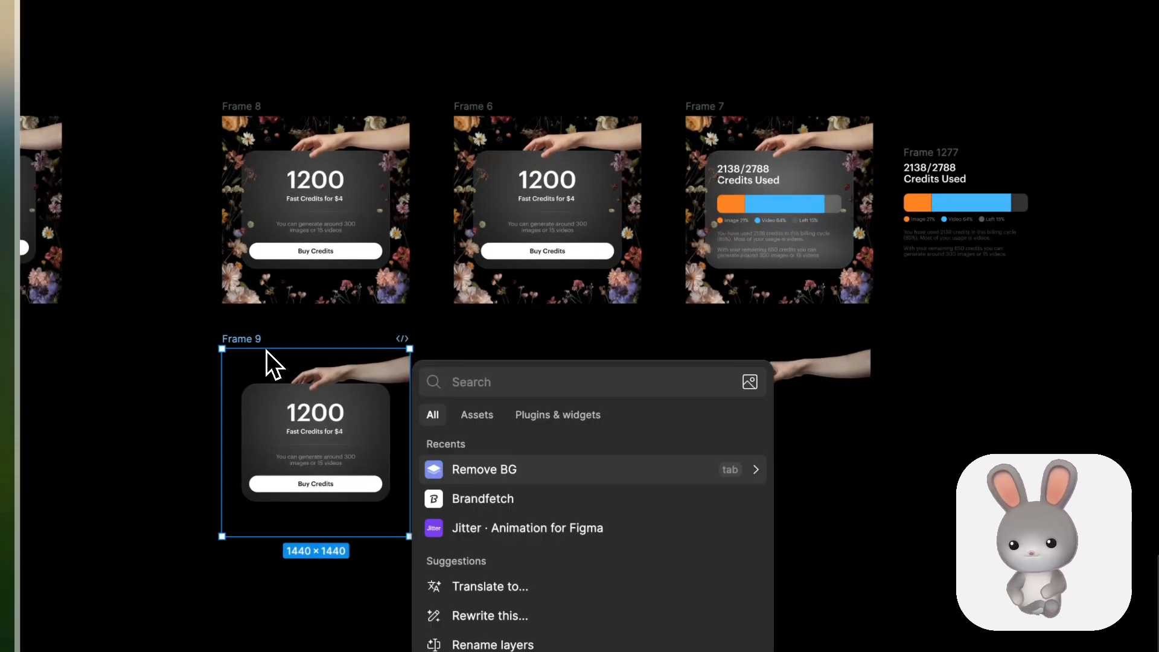
key("Escape")
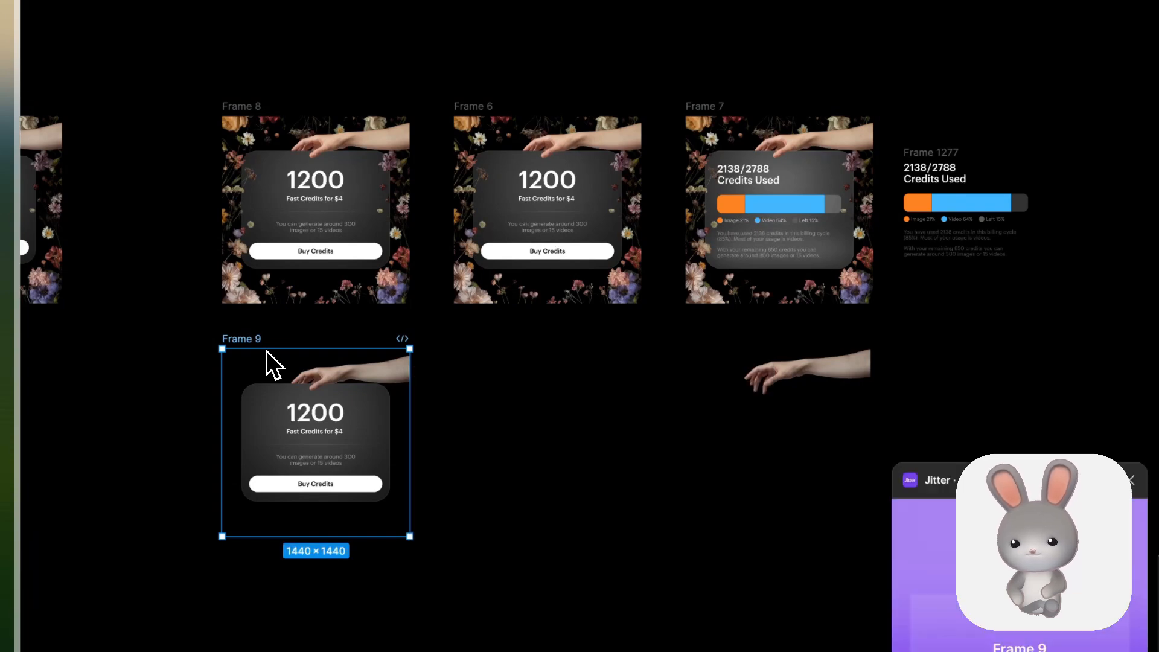
left_click_drag(935, 480, 498, 152)
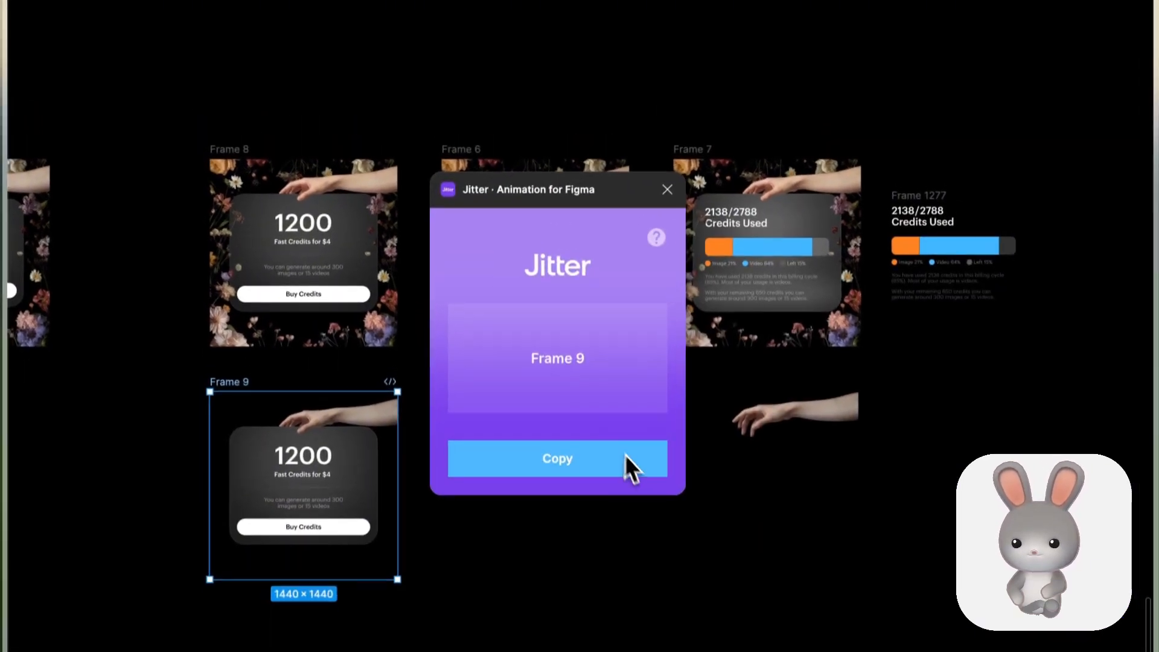
left_click(625, 459)
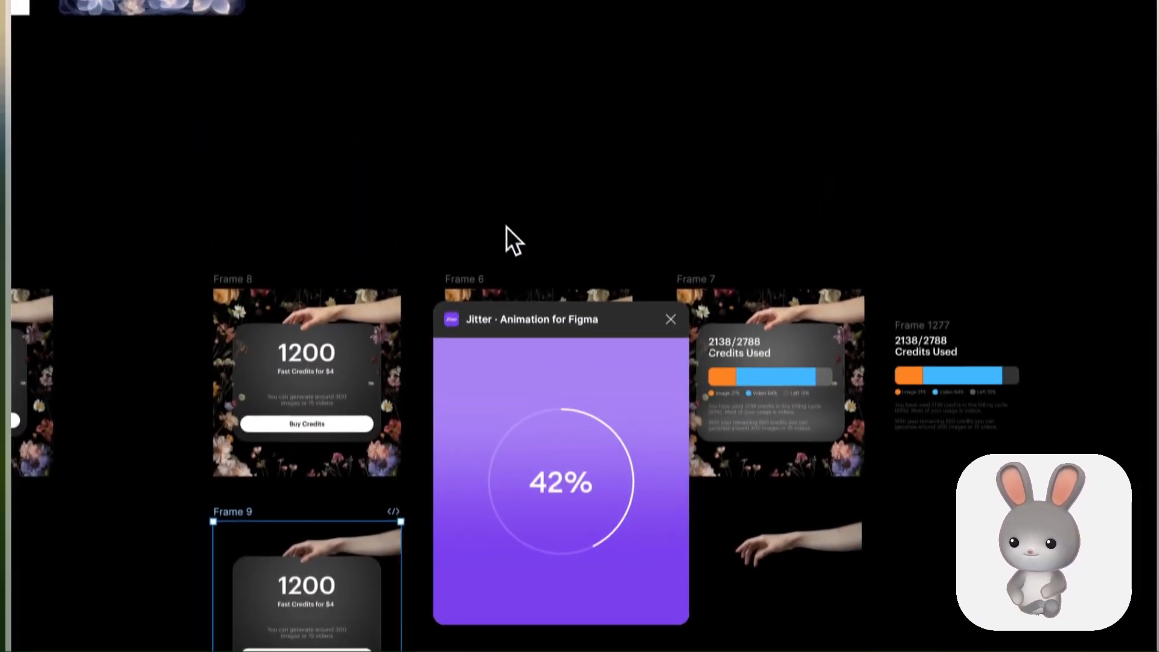
Switch to the Arc browser and open the jitter.video page in the Personal space
key("super+Tab")
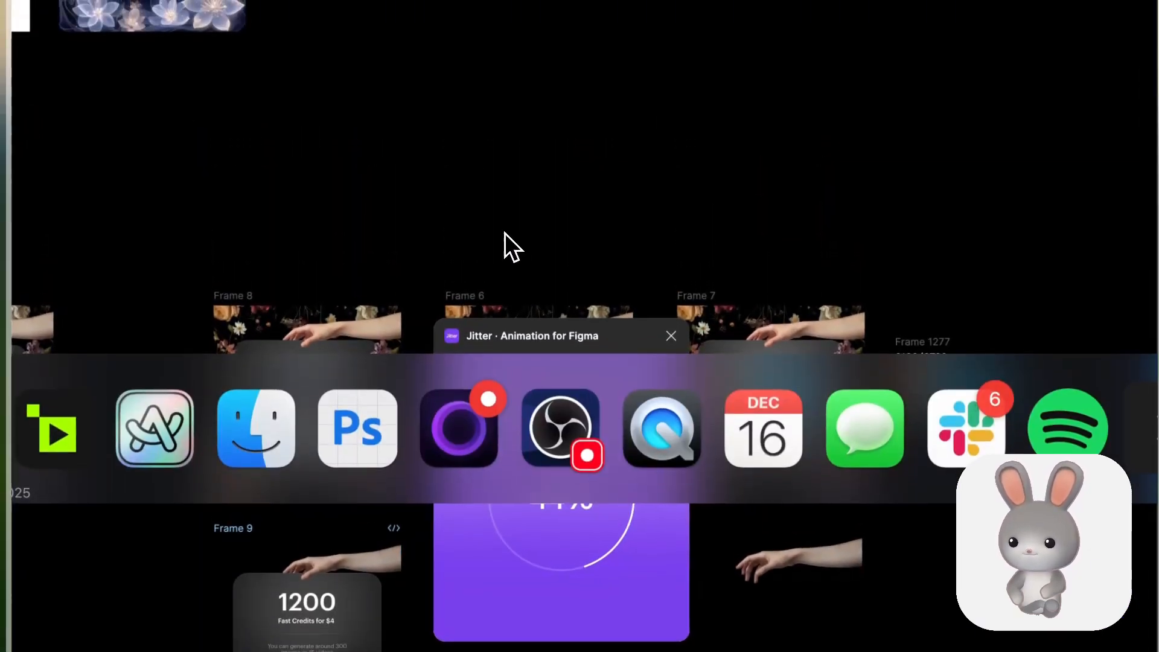
key("super+Tab")
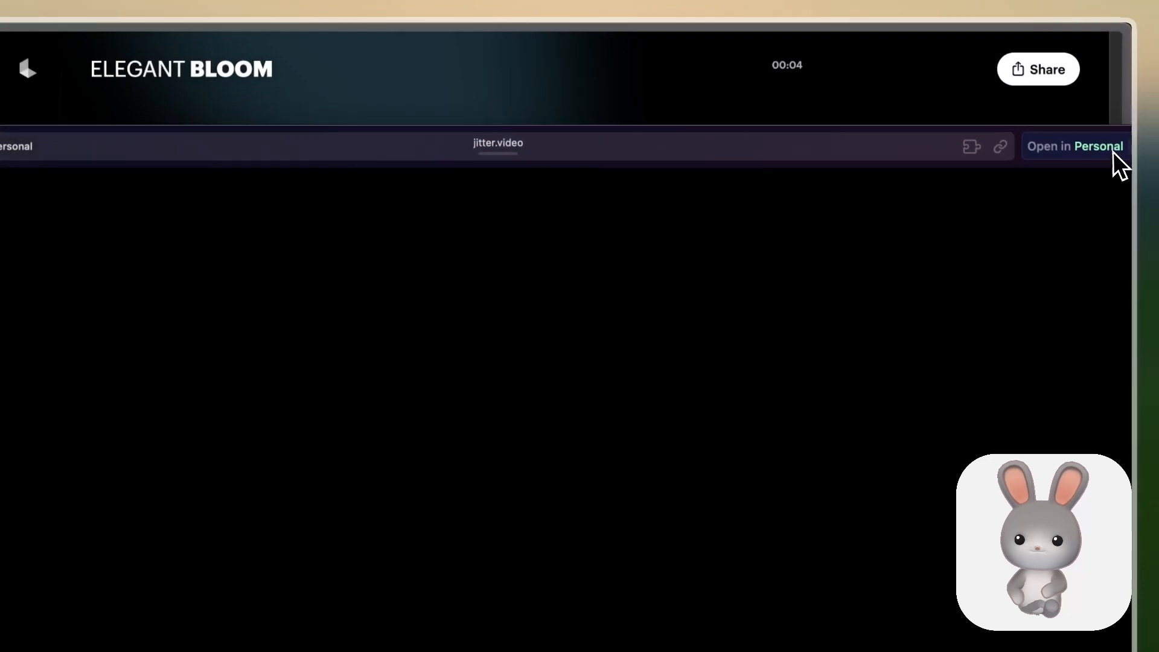
left_click(1111, 151)
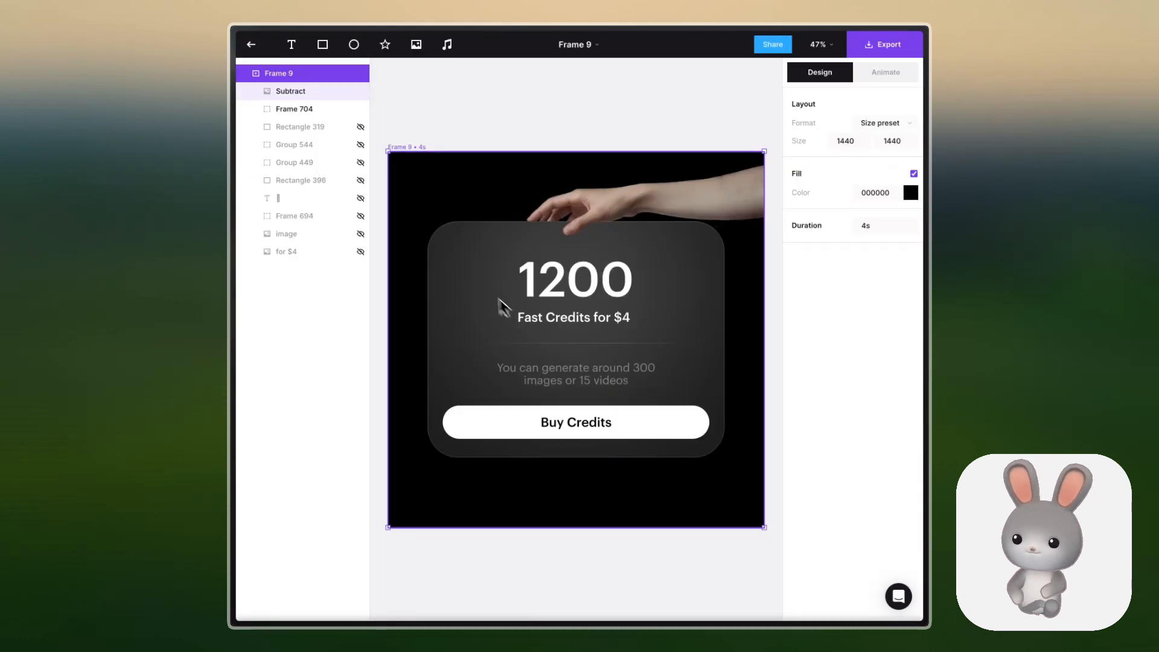
Set the 1200 text inside Frame 704 to the Graphik-Medium font and lock the Subtract hand layer
left_click(613, 271)
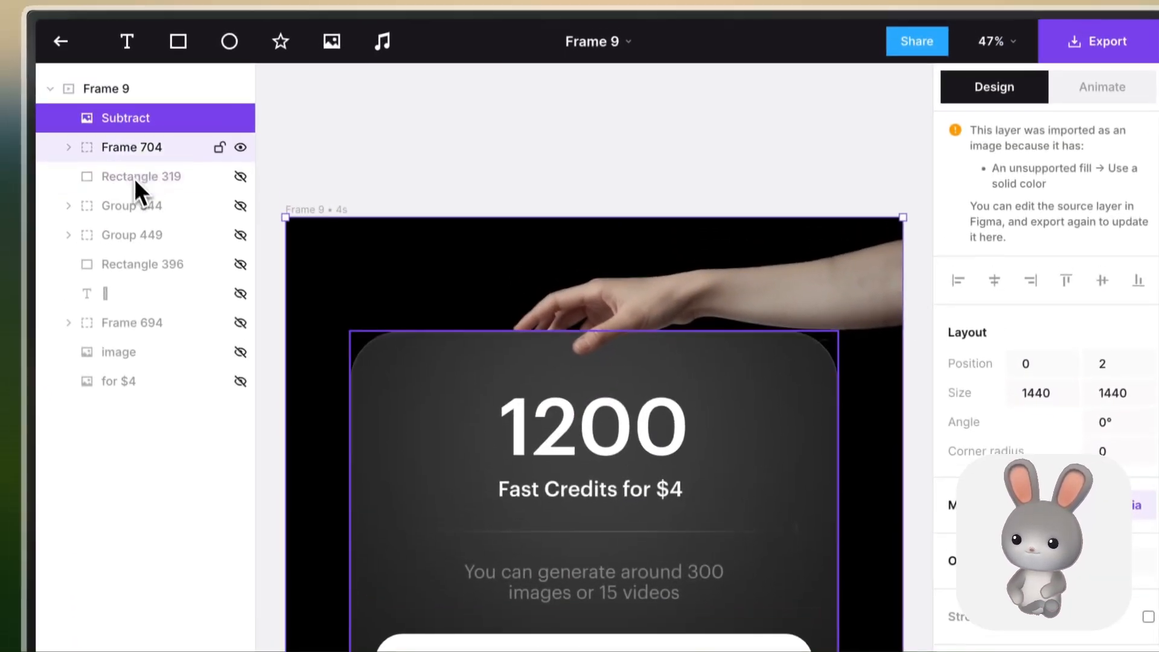
left_click(115, 31)
left_click(72, 34)
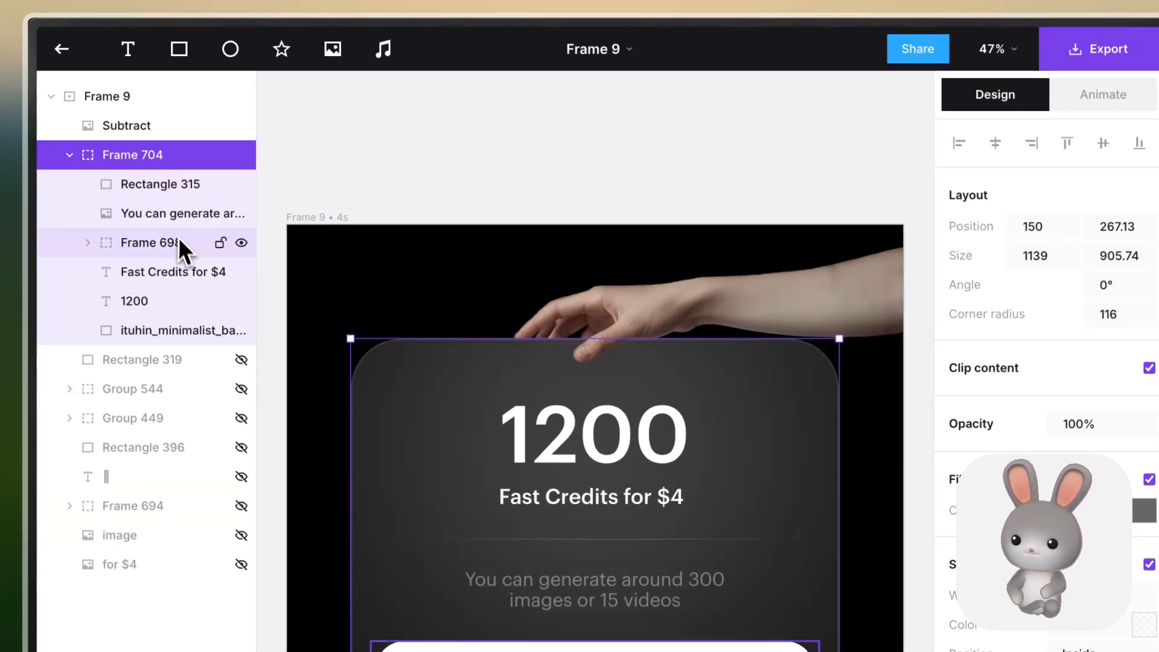
left_click(174, 300)
left_click(1081, 371)
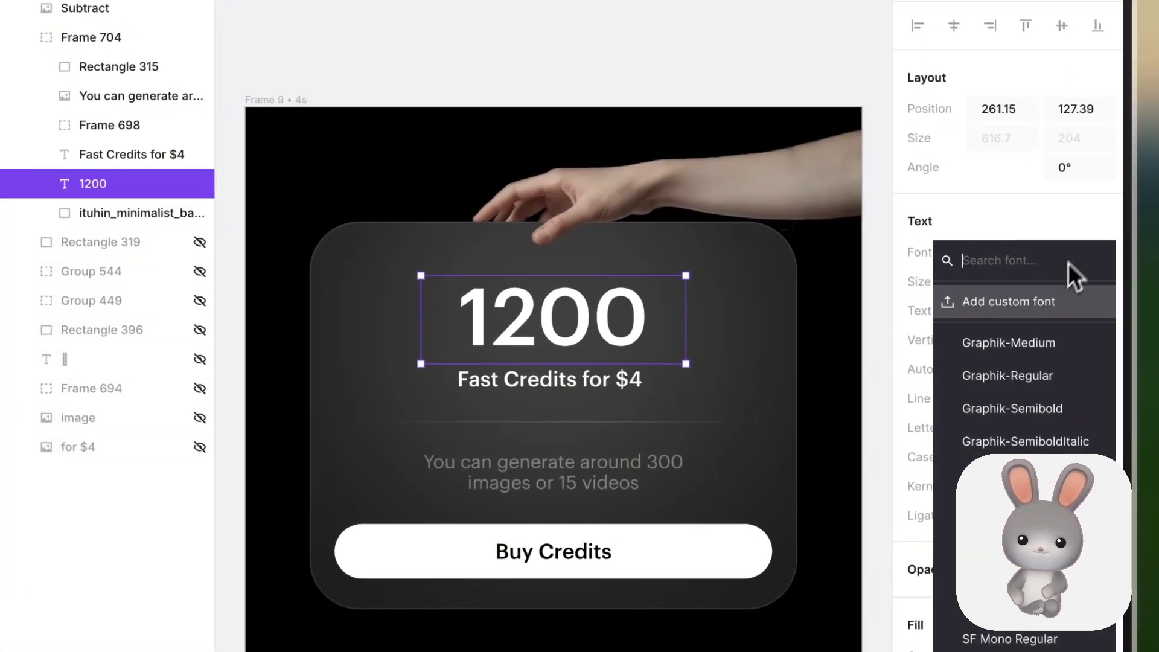
left_click(1035, 351)
left_click(610, 314)
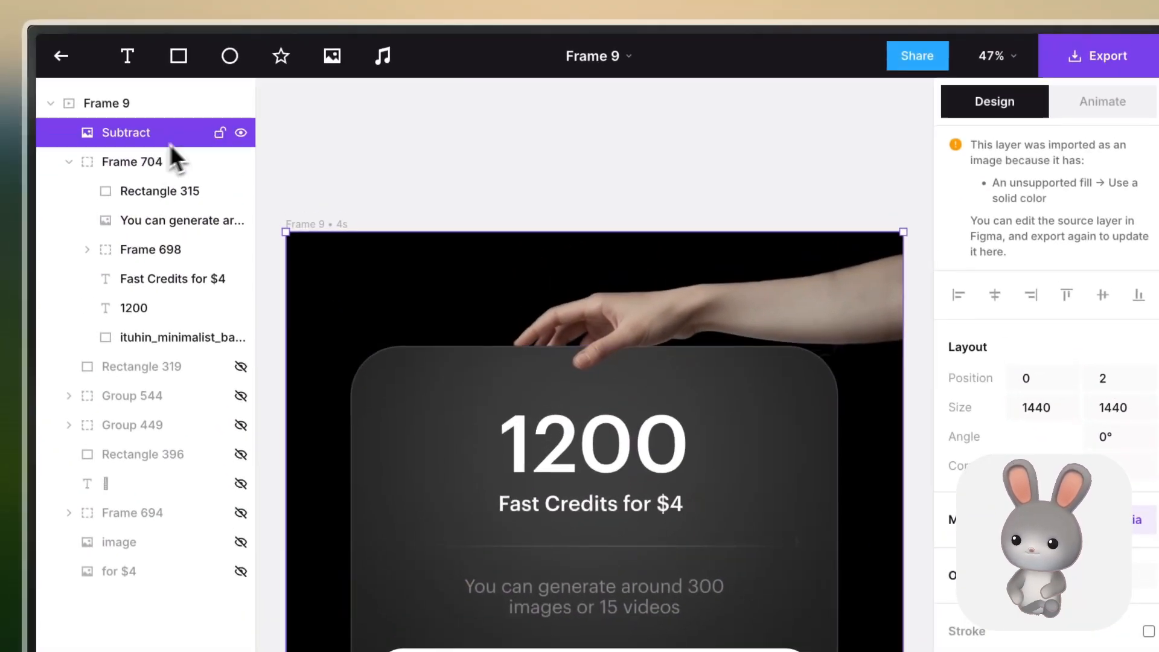
left_click(214, 105)
Try replacing the 1200 text on the credits card with 19201923
left_click(620, 405)
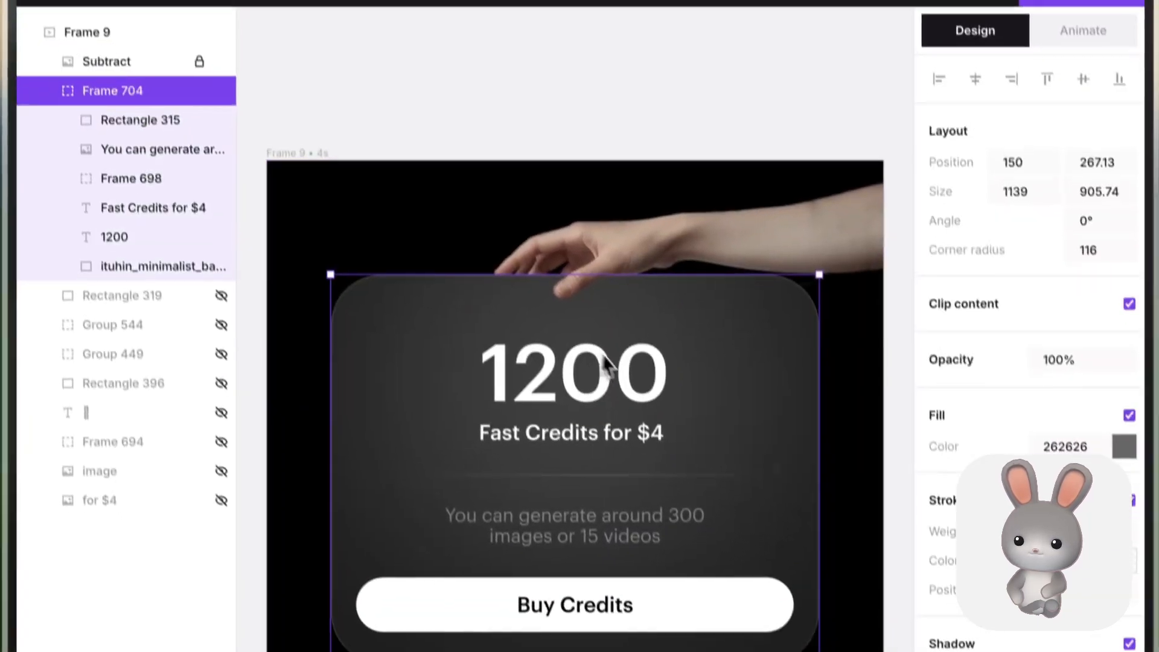
double_click(627, 404)
key("ctrl+a")
type("19201923")
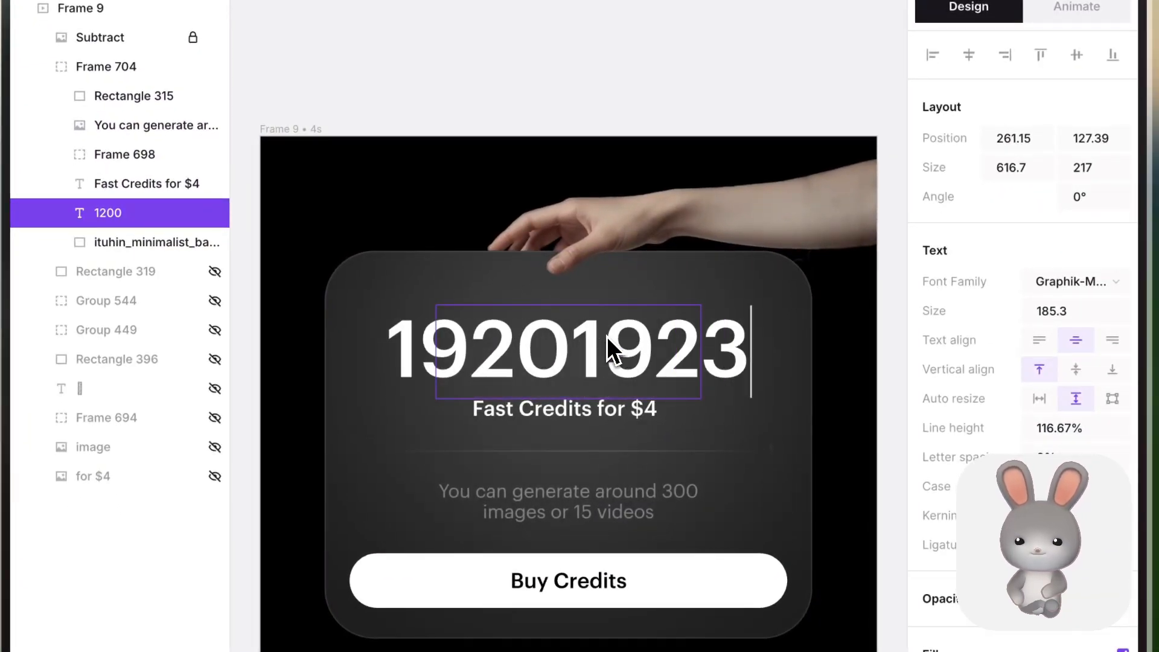
key("ctrl+z")
left_click(705, 355)
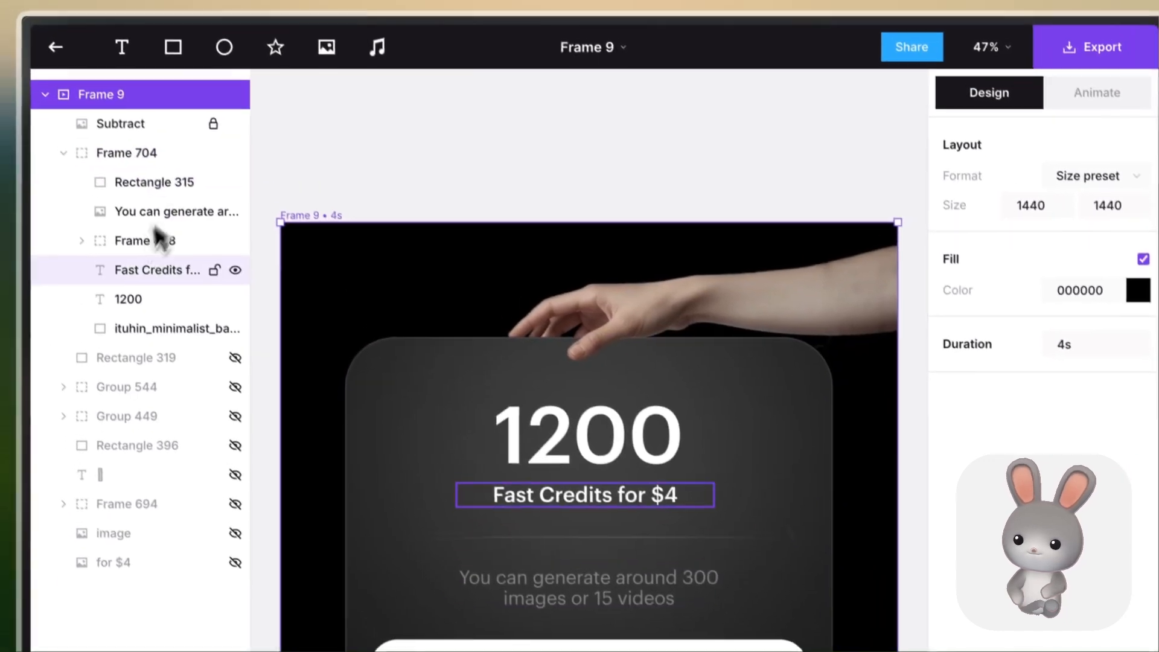
Apply the upward Slide in animation to the 1200 text layer
left_click(96, 265)
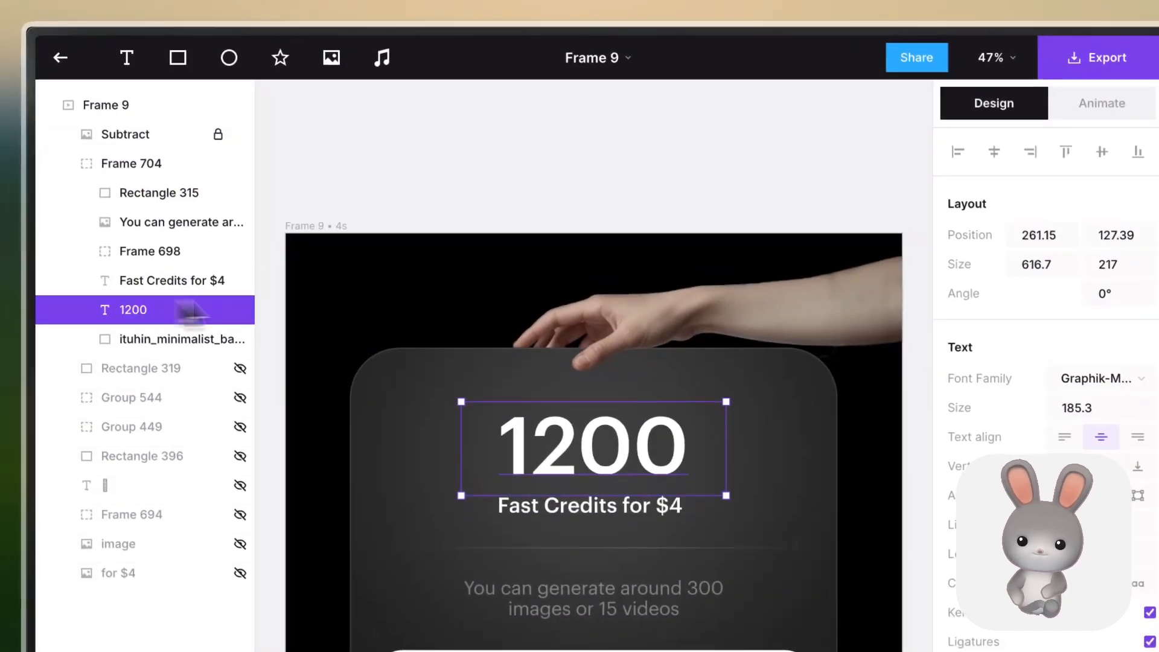
left_click(1063, 58)
left_click(1081, 155)
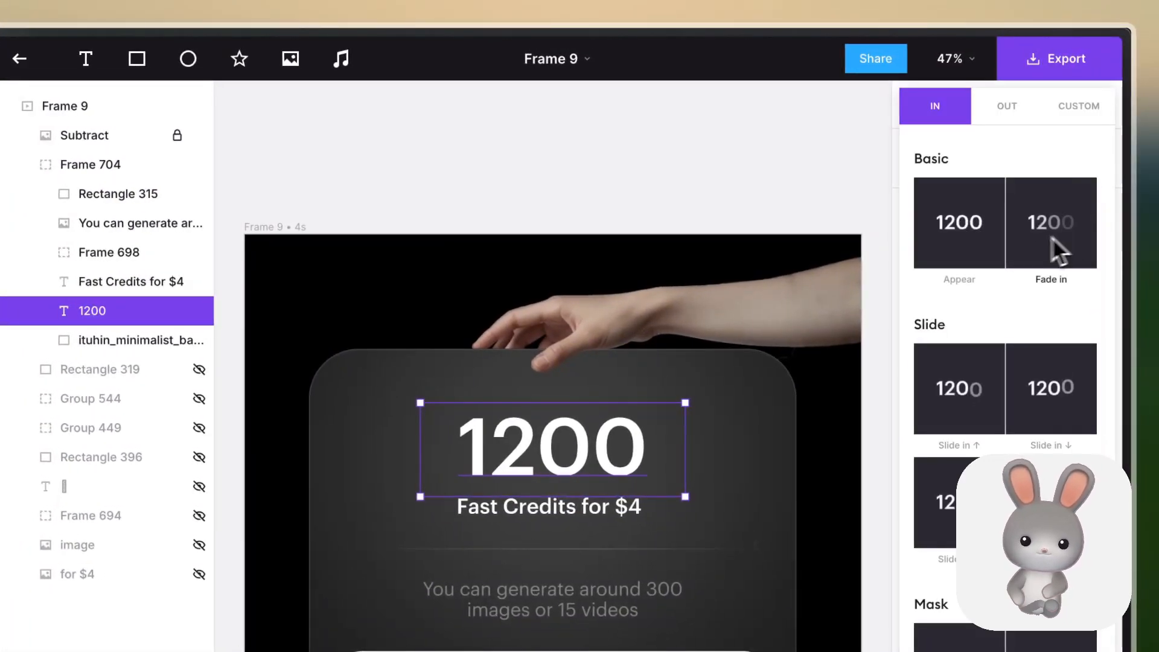
left_click(987, 365)
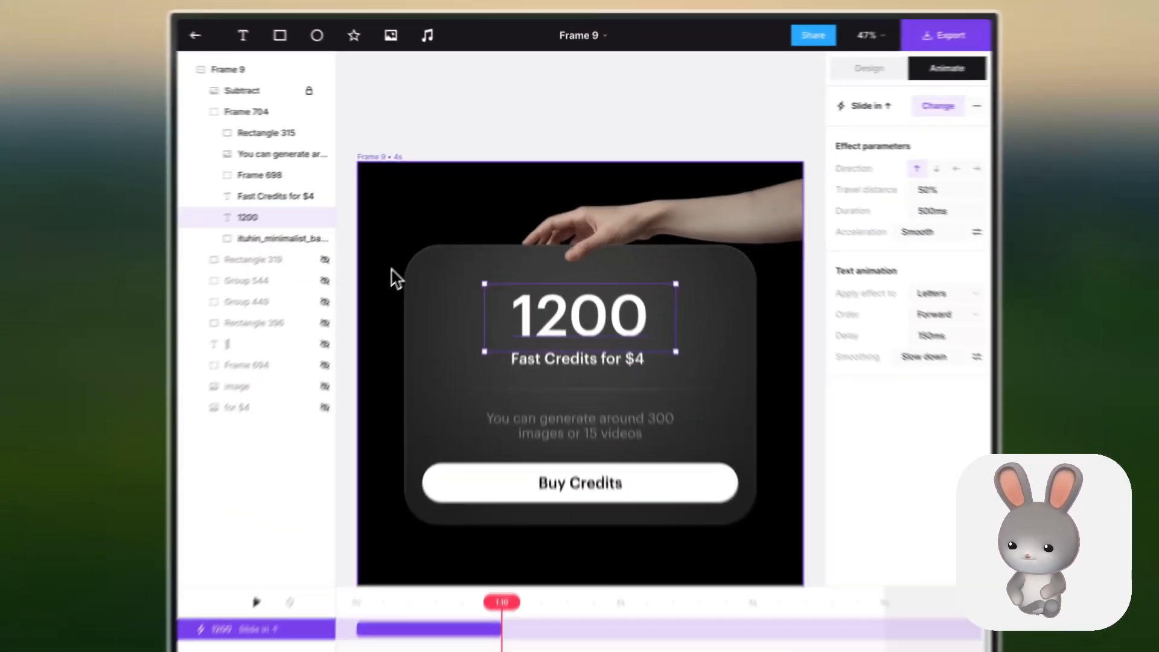
Switch to the New file Jitter project and preview the 1200 Slide in and Rest of UI Fade in animations on the timeline
key("alt+Tab")
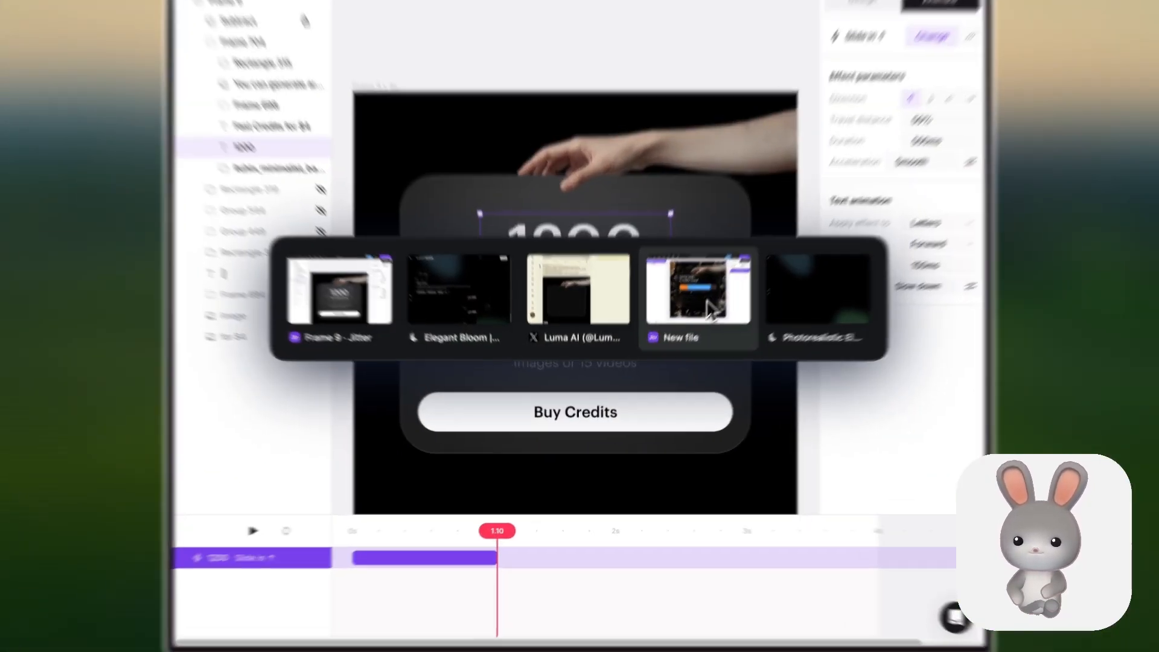
left_click(686, 336)
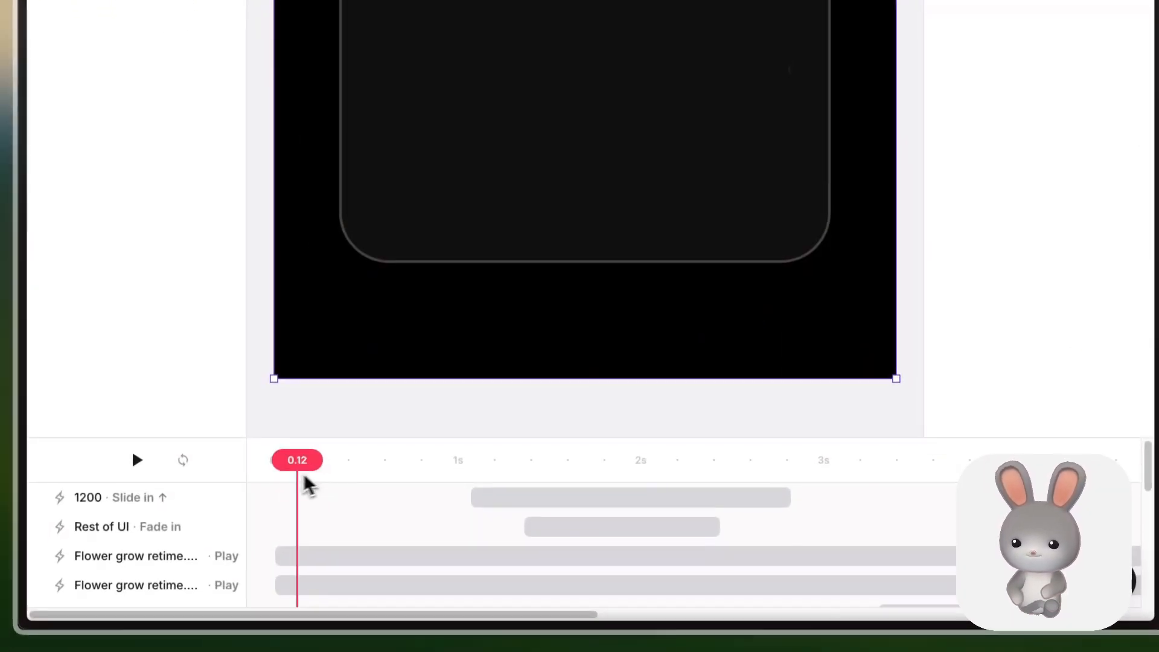
left_click_drag(308, 483, 574, 491)
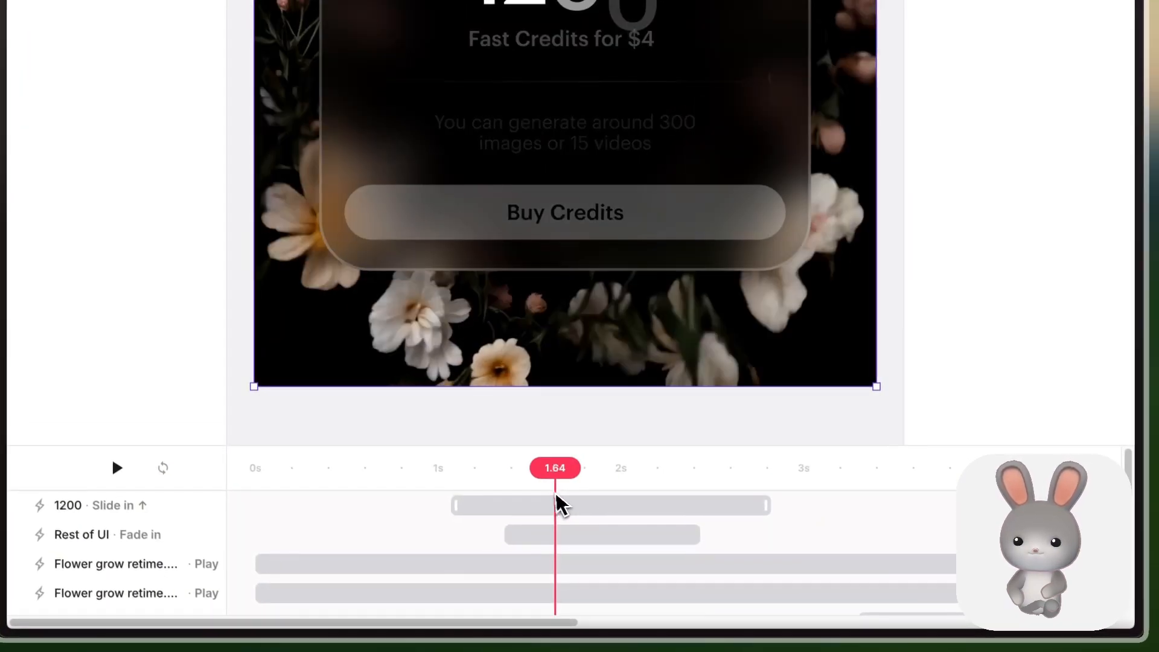
key("space")
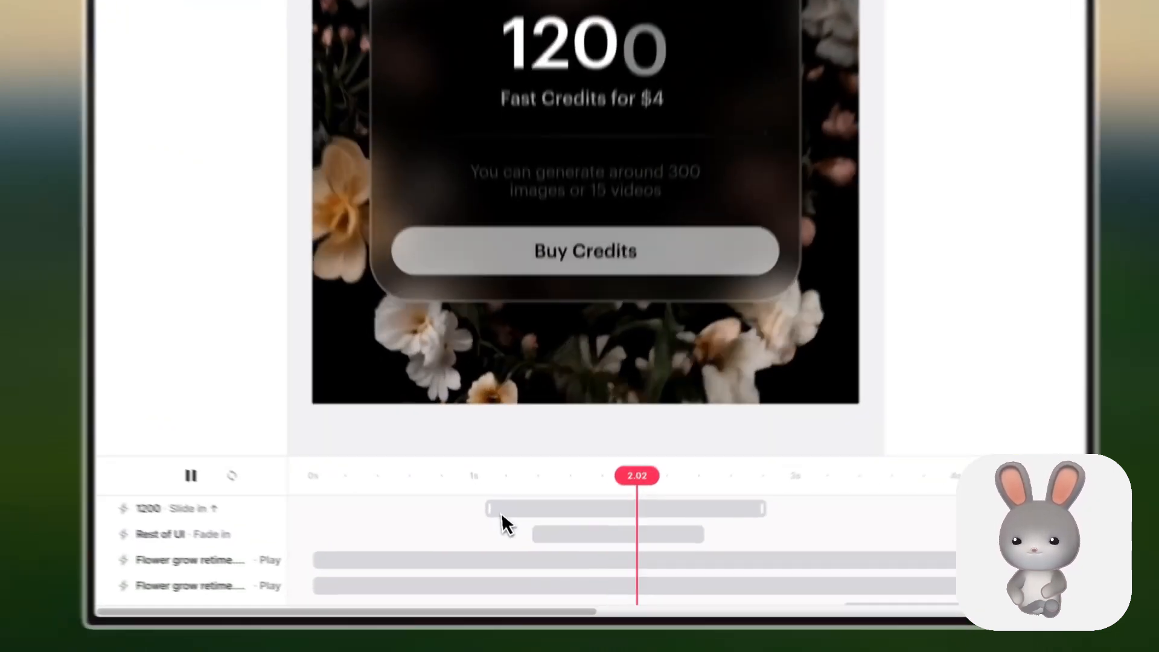
key("space")
Switch to Figma and review the Concept, Assets Generation and Modify Image sections of the workflow board
key("super+Tab")
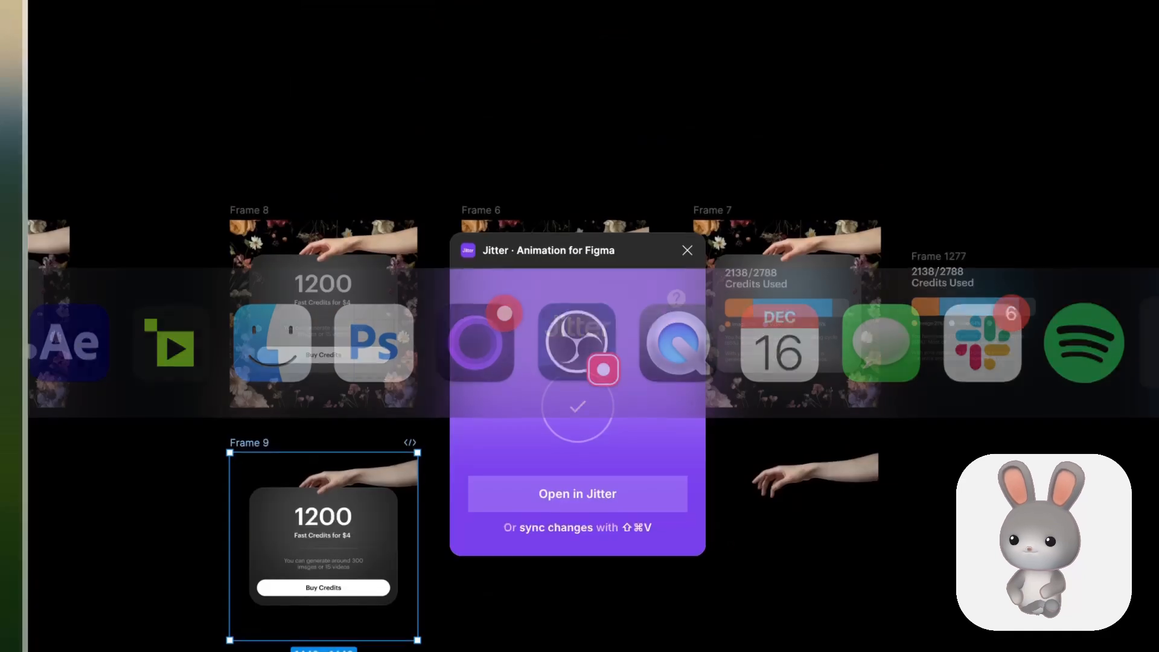
left_click(675, 286)
scroll(676, 286, "up", 8)
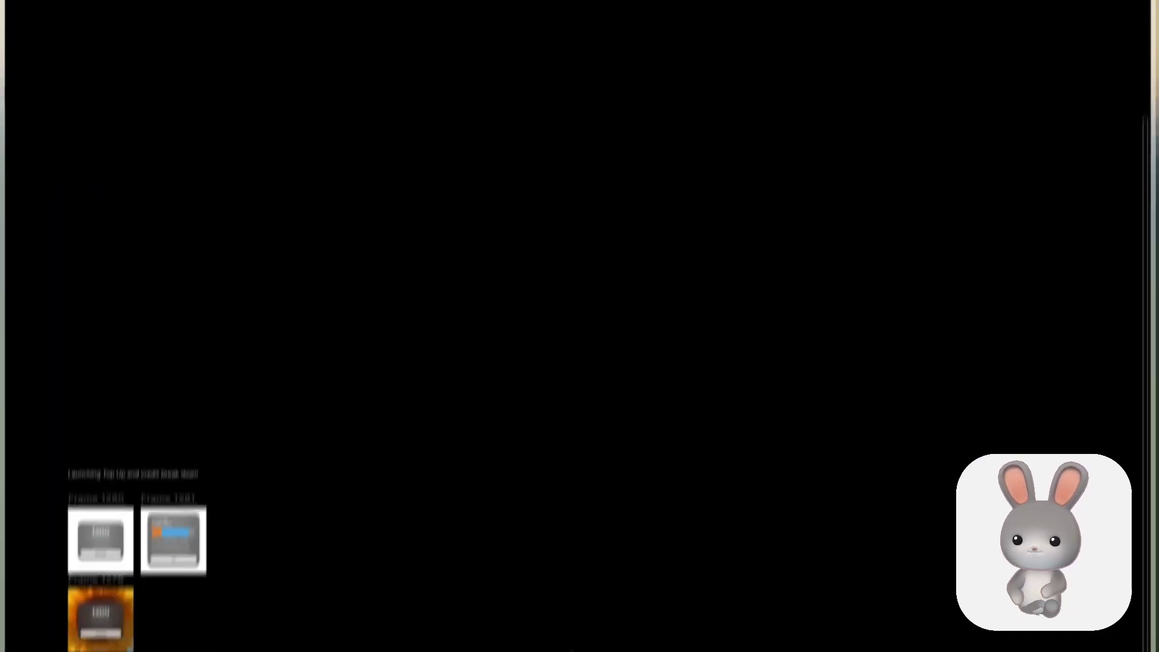
scroll(481, 451, "down", 5)
scroll(481, 452, "right", 3)
scroll(361, 311, "up", 8)
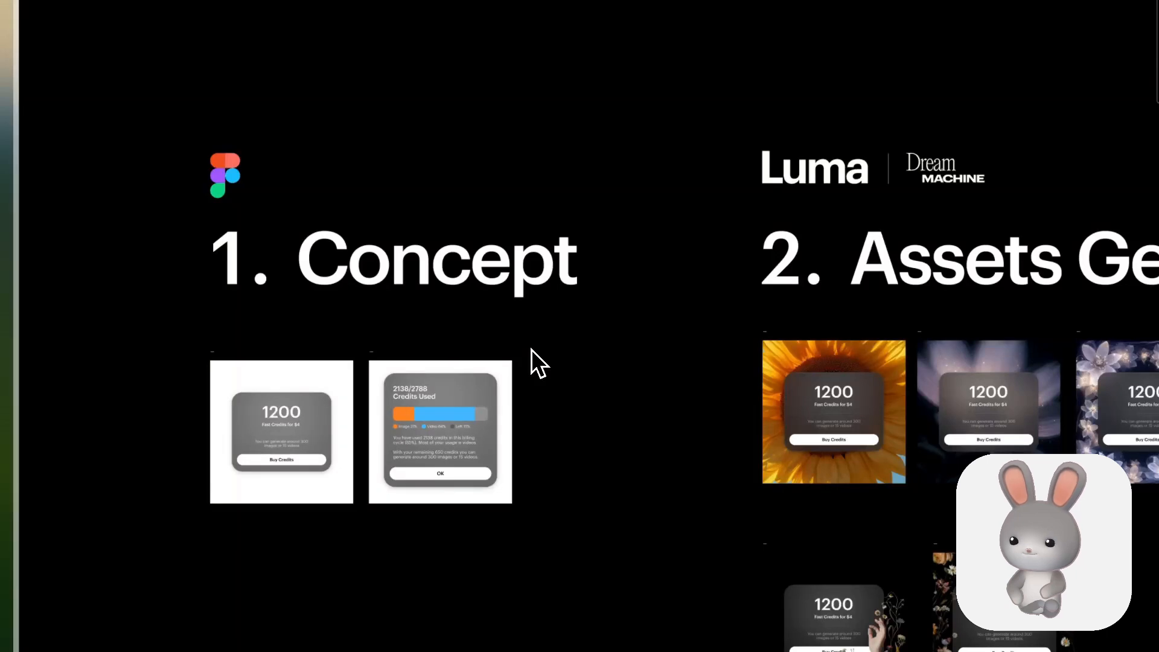
scroll(538, 353, "right", 15)
scroll(538, 353, "down", 2)
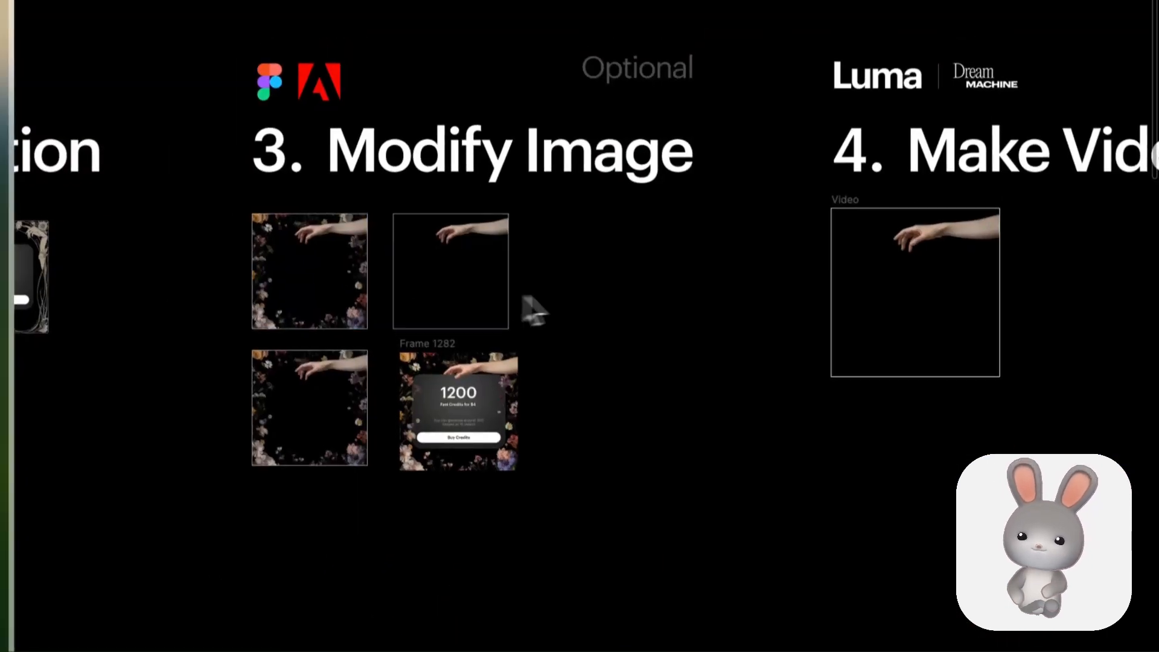
scroll(535, 311, "right", 10)
scroll(474, 331, "right", 2)
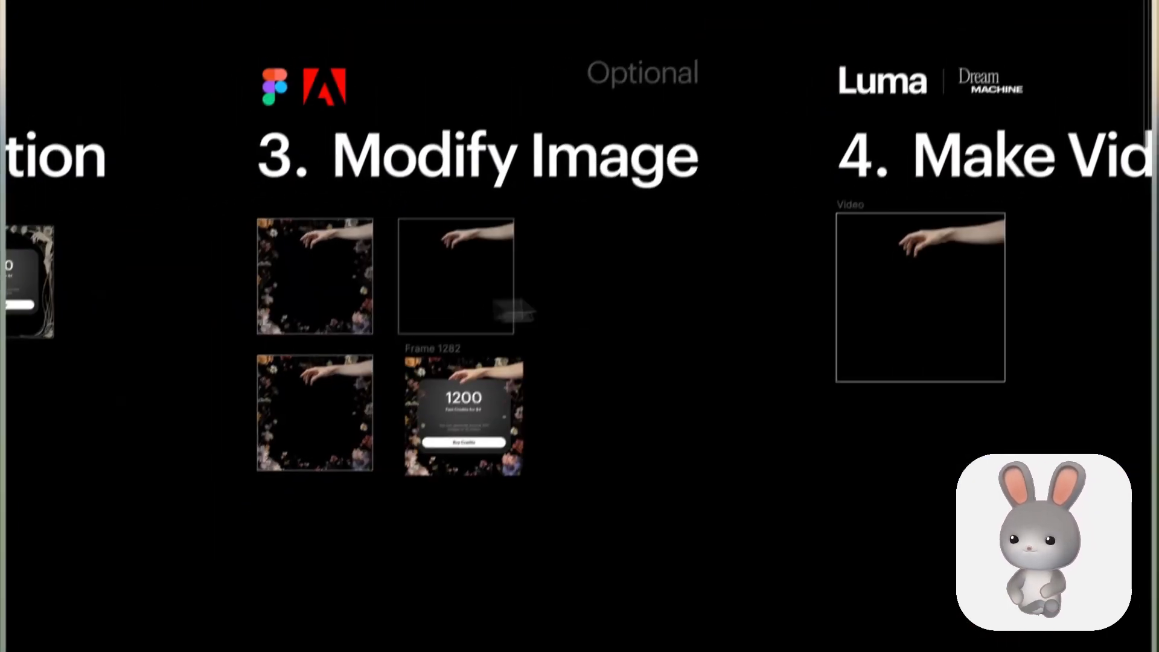
scroll(300, 401, "up", 5)
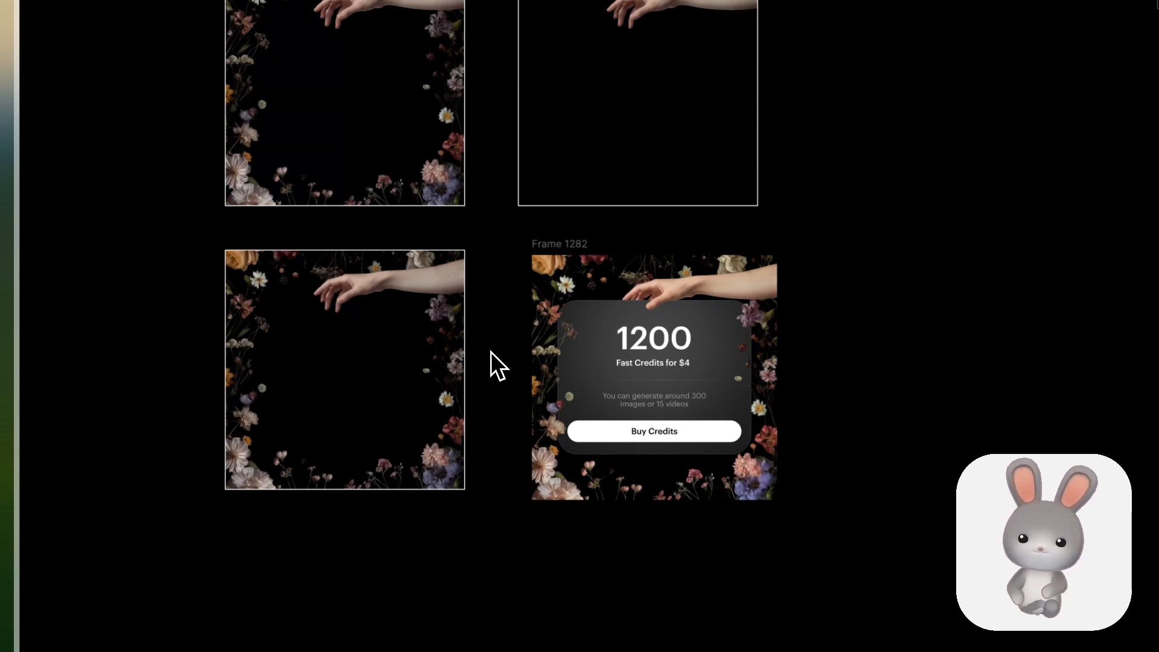
Review the Make Video and Upres, Retime Video sections, ending on the overview of the whole workflow board
scroll(499, 365, "down", 5)
scroll(745, 267, "right", 10)
scroll(310, 334, "up", 5)
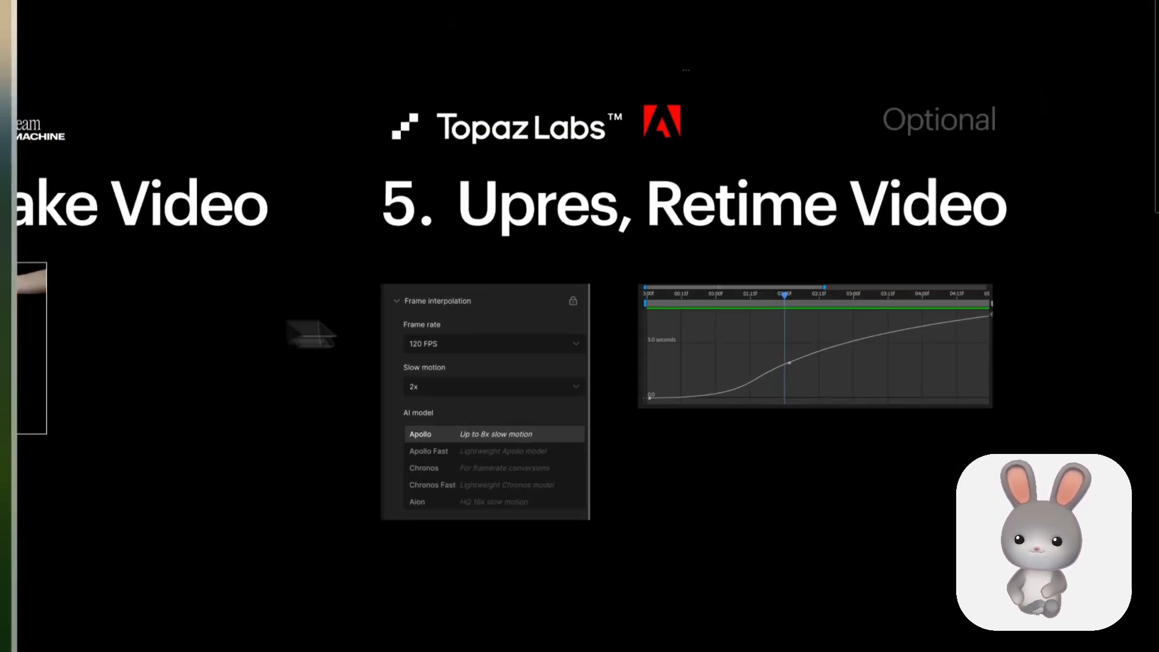
scroll(311, 333, "right", 15)
scroll(322, 328, "down", 5)
scroll(382, 355, "left", 12)
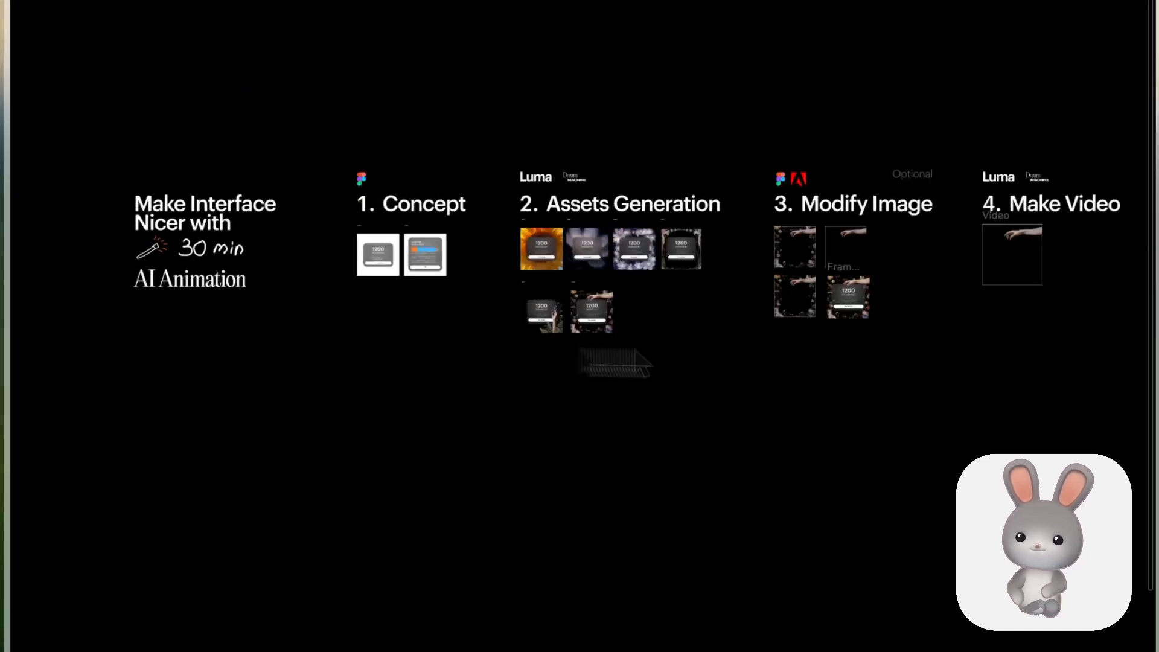
scroll(635, 348, "left", 2)
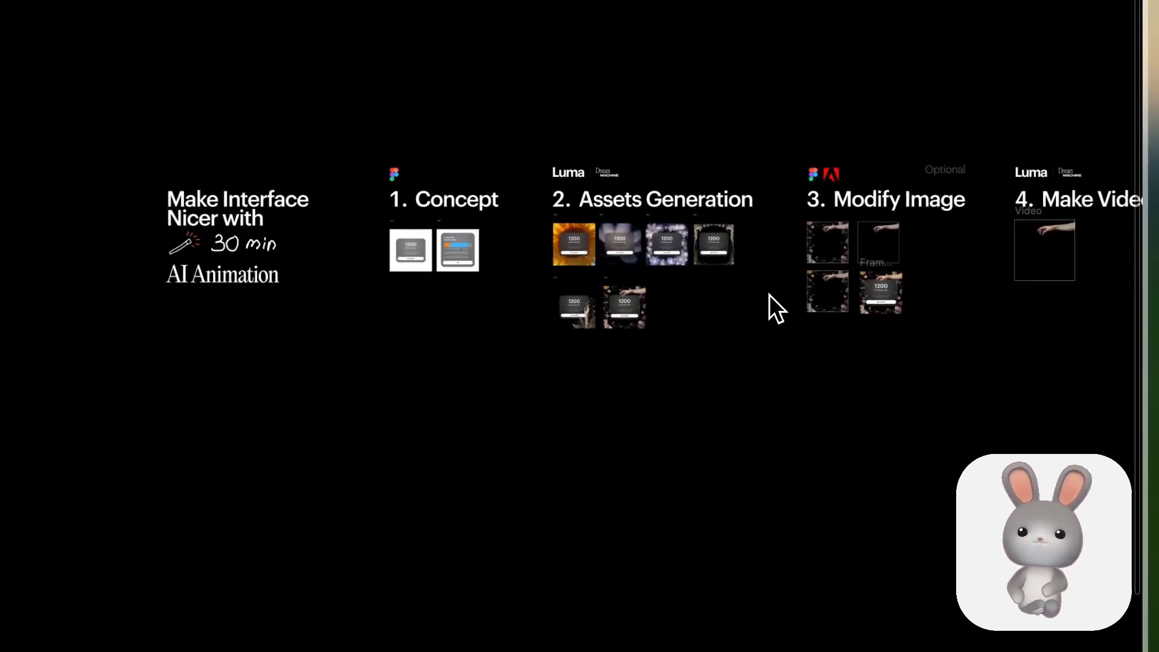